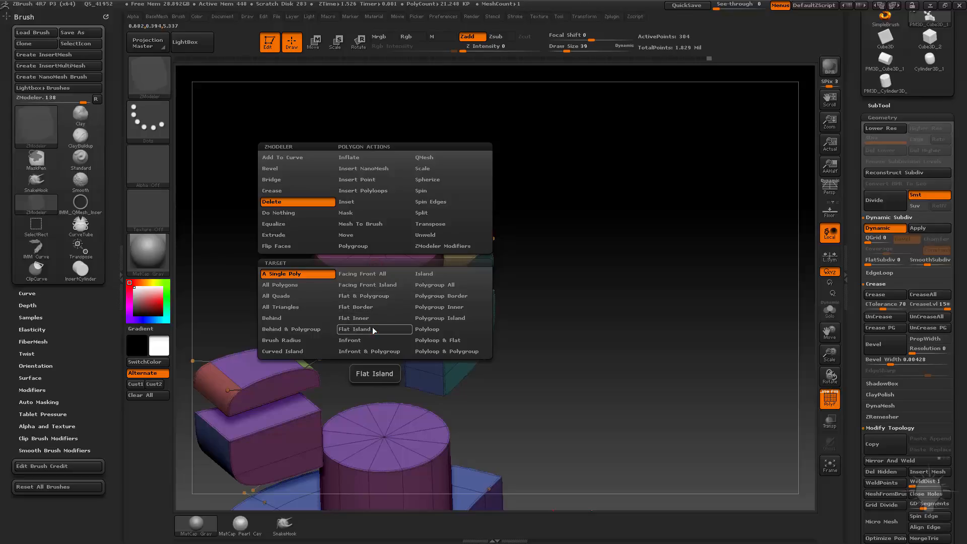
Step: Delete the cap on the upper cylinder piece with the polygon Delete action set to Flat Island
left_click(355, 328)
left_click(342, 249)
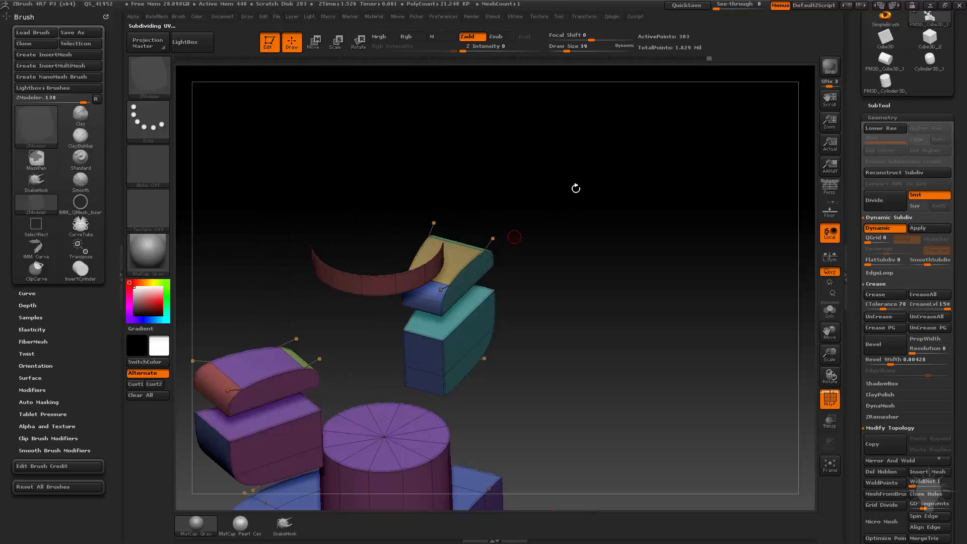
left_click_drag(576, 188, 635, 265)
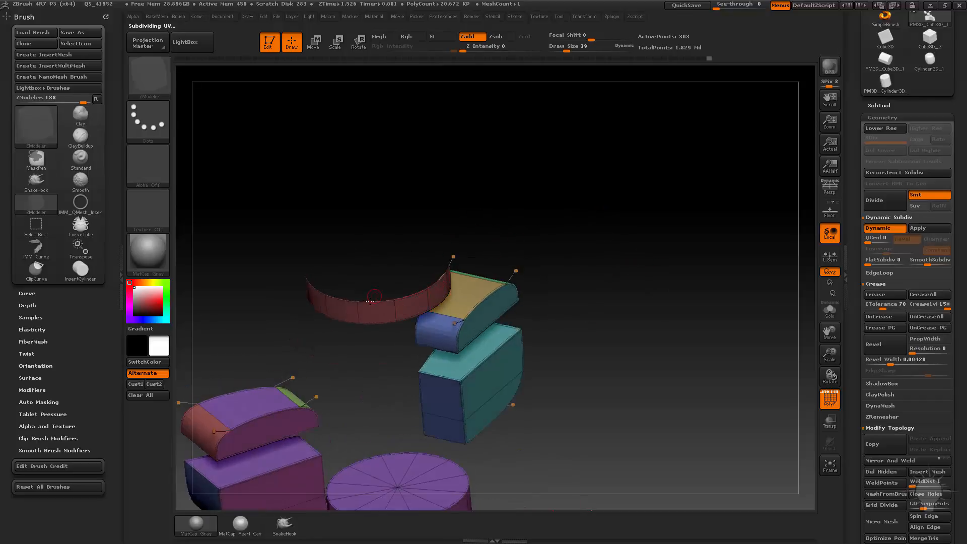
left_click_drag(444, 230, 602, 235)
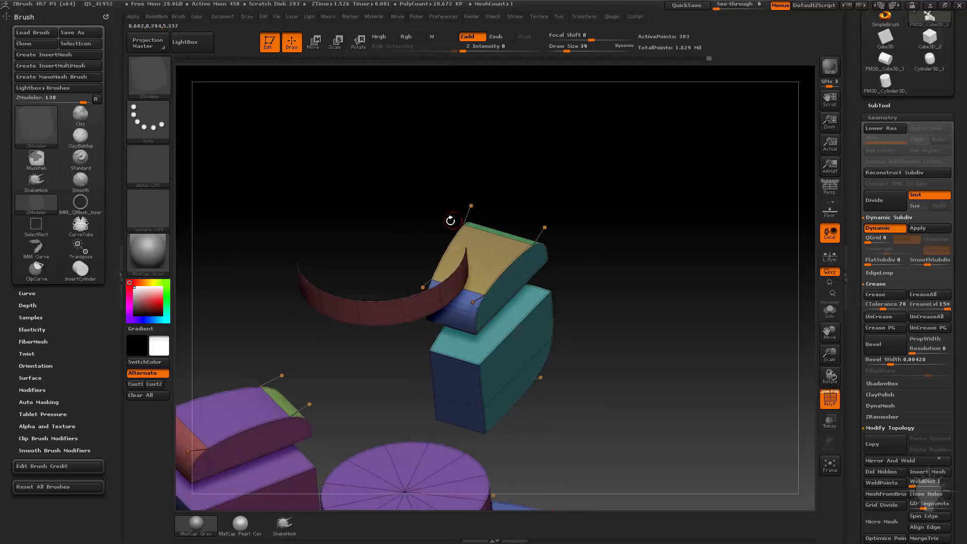
Step: Enable double-sided display for the mesh so the inside of the opened cylinder ring renders
key("space")
left_click(333, 297)
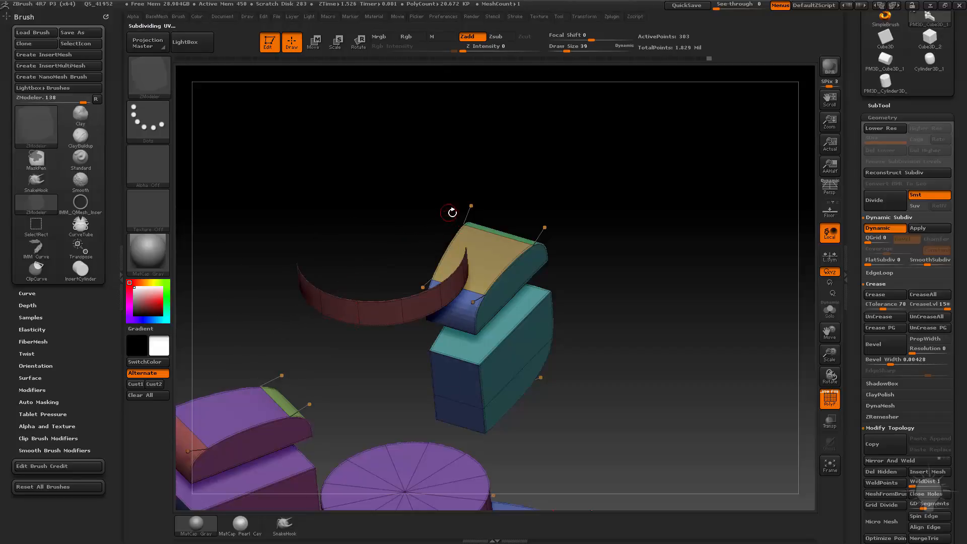
left_click_drag(589, 189, 243, 359)
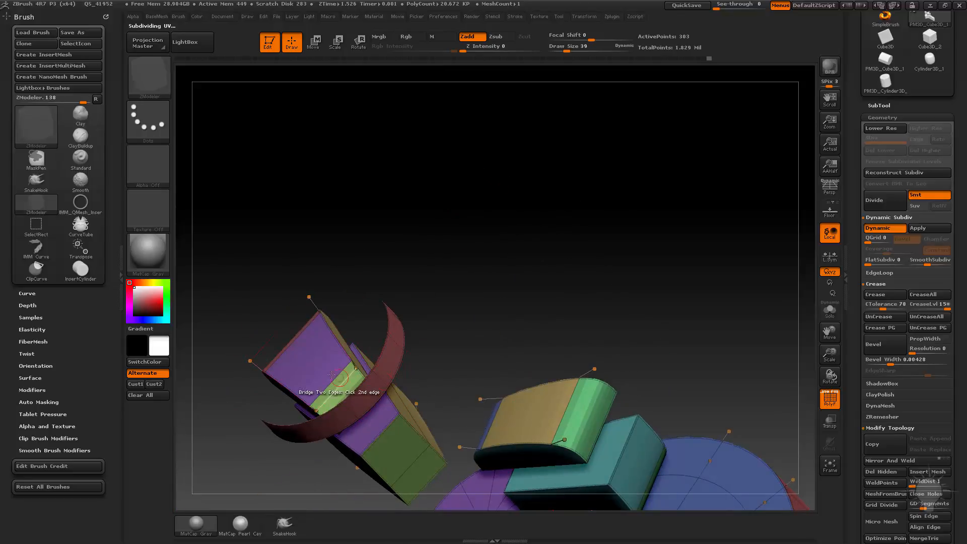
left_click_drag(331, 375, 878, 219)
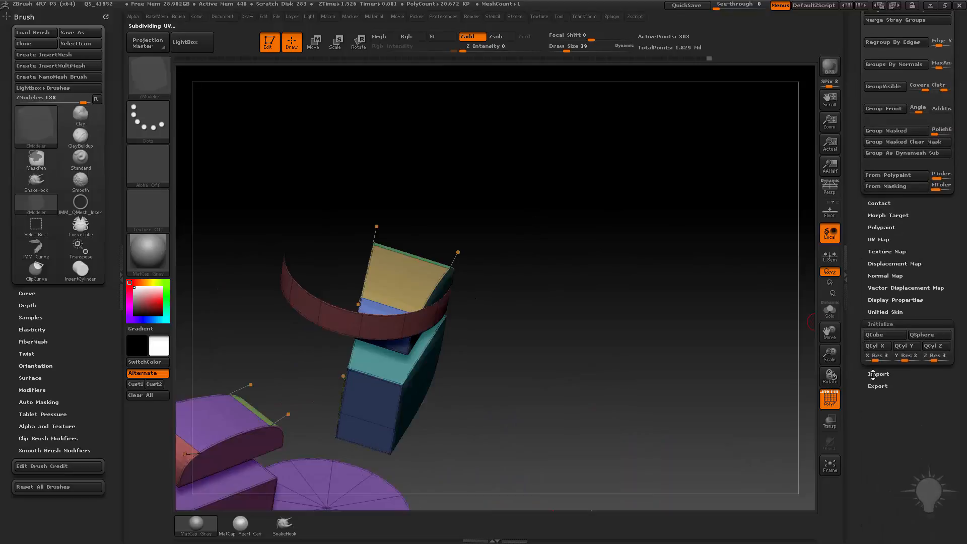
left_click(880, 324)
left_click(894, 300)
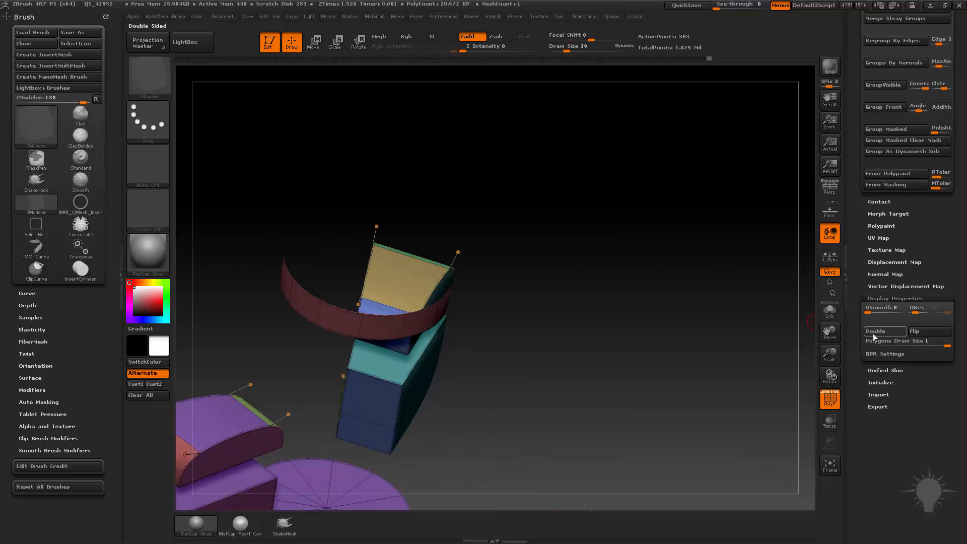
left_click(874, 334)
left_click_drag(719, 304, 486, 274)
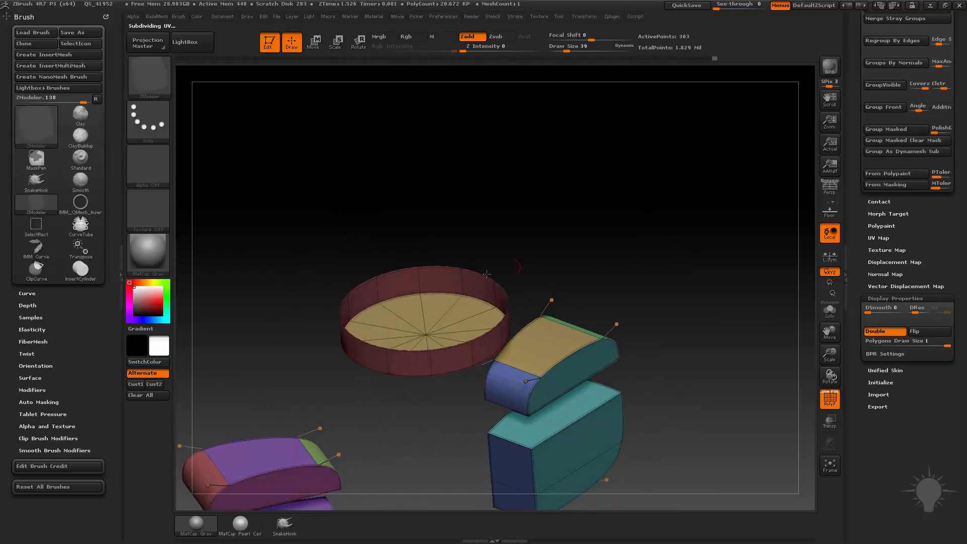
Step: Try to close the upper ring's open edge with the Close action targeting Concave Hole
left_click_drag(327, 308, 340, 326)
right_click_drag(340, 326, 336, 329)
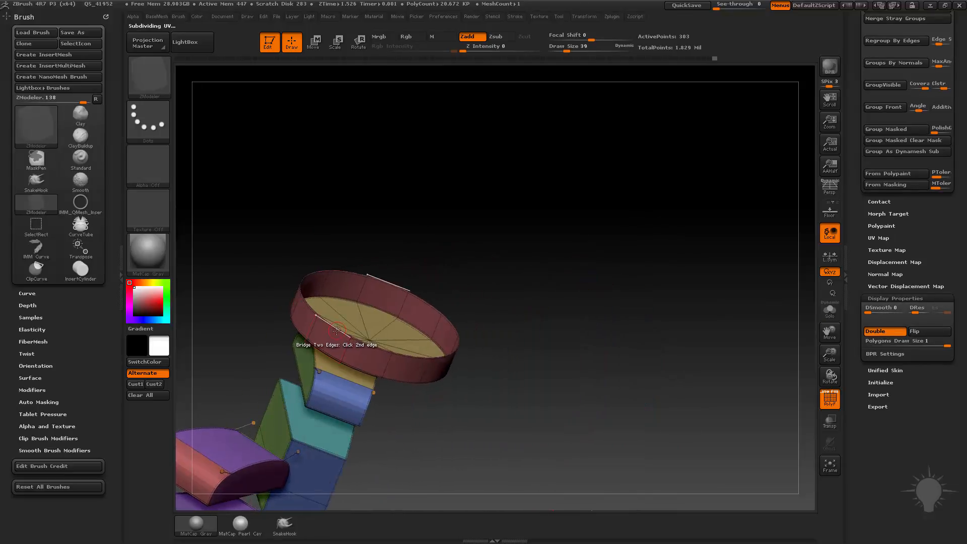
key("space")
left_click_drag(484, 259, 515, 251)
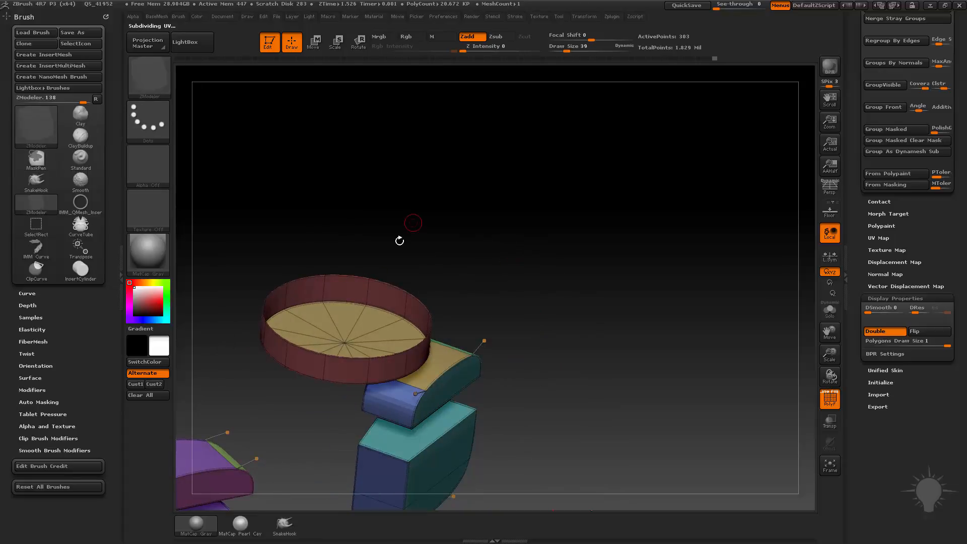
key("space")
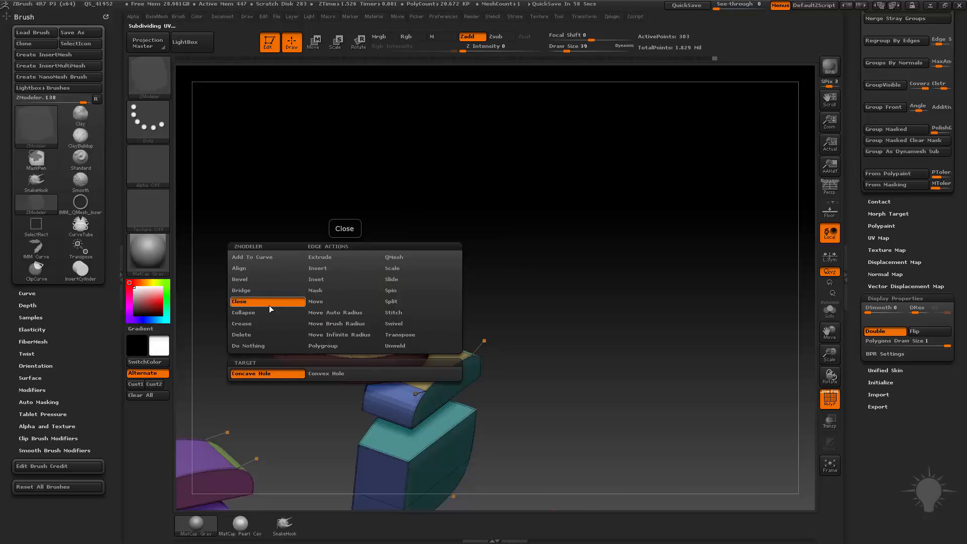
left_click(319, 379)
left_click(312, 354)
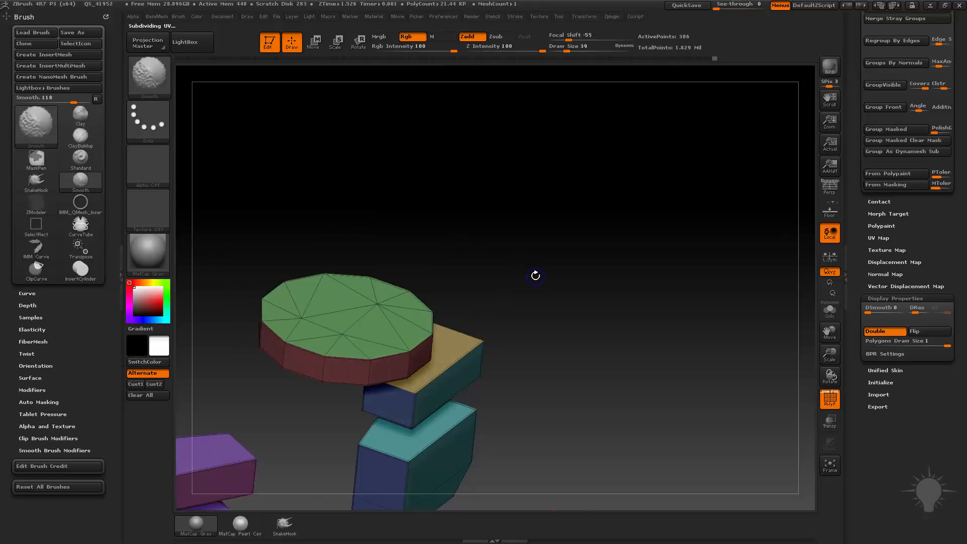
left_click_drag(518, 274, 701, 302)
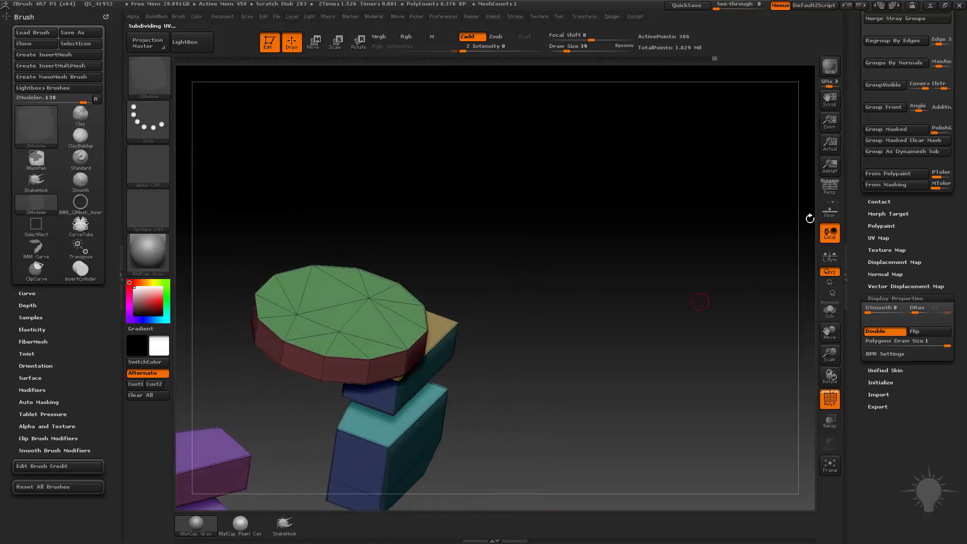
left_click_drag(858, 40, 858, 112)
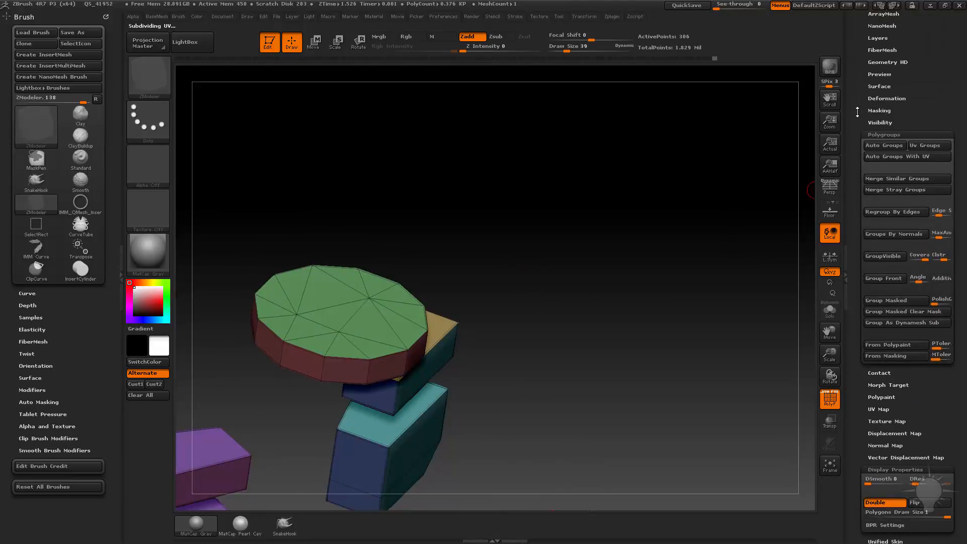
key("ctrl+z")
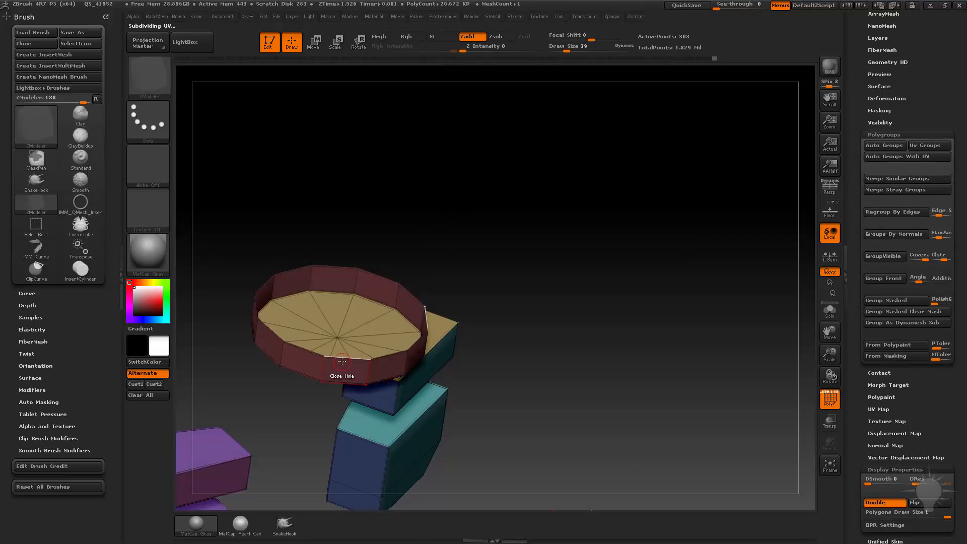
Step: Close the upper ring's opening into a rounded dome using the edge Close action with Convex Hole and Spline
key("space")
left_click(316, 376)
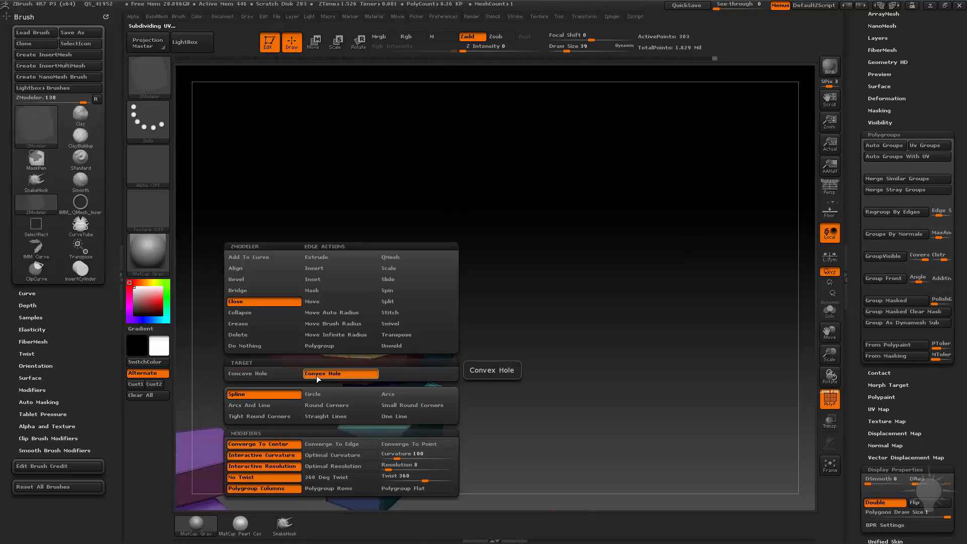
left_click(259, 398)
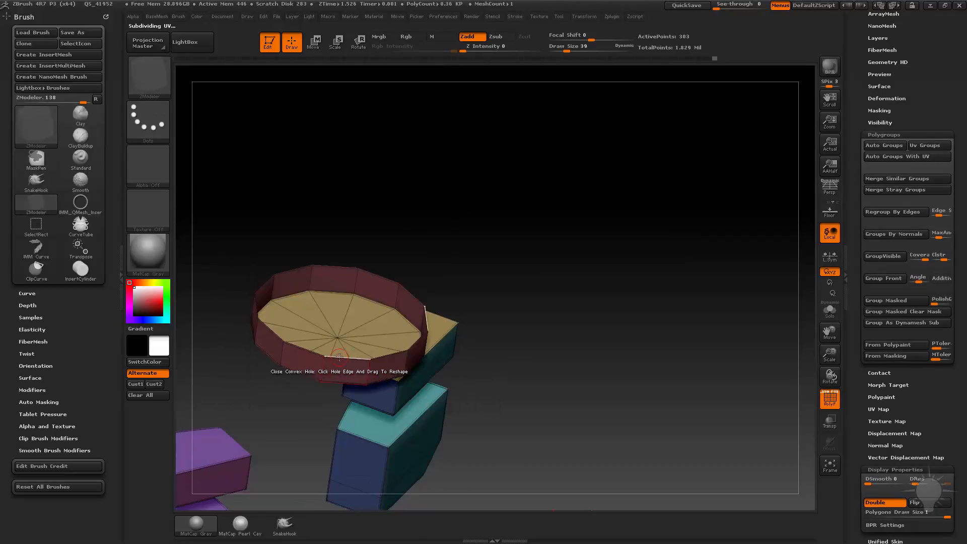
left_click(323, 358)
left_click_drag(366, 300, 414, 382)
left_click_drag(550, 401, 599, 307, "alt")
Step: Delete the lower cylinder's top cap as a Flat Island and close the hole with a Convex Hole spline dome
key("space")
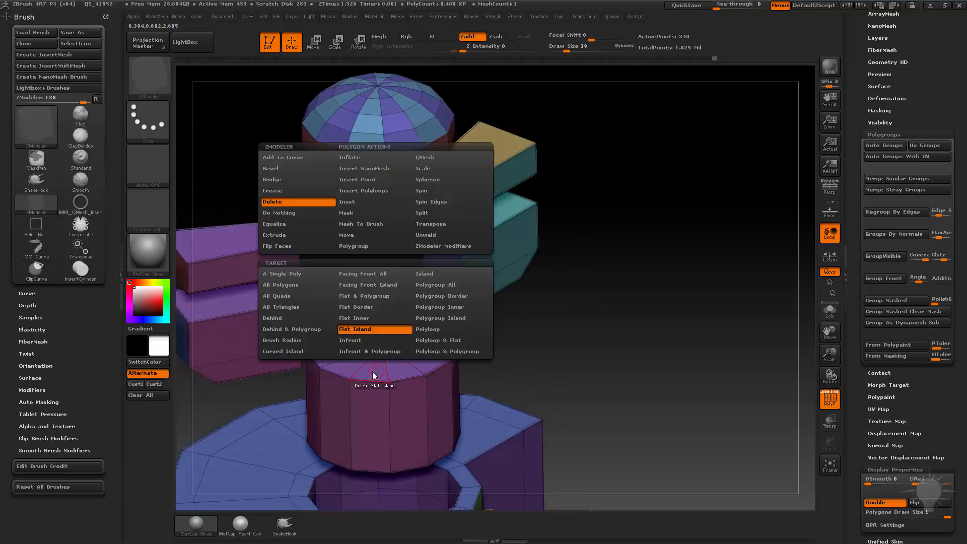
left_click(359, 330)
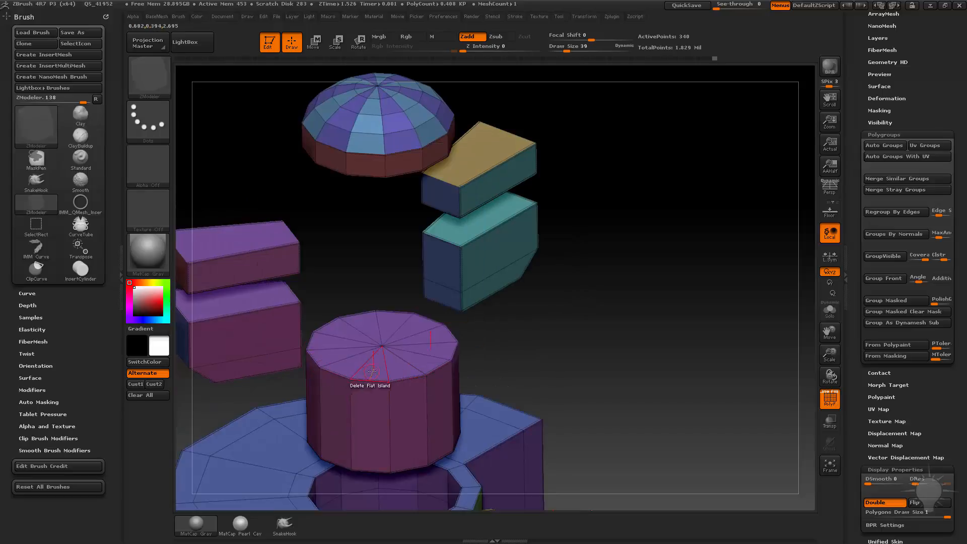
left_click(373, 377)
left_click_drag(375, 384, 426, 378)
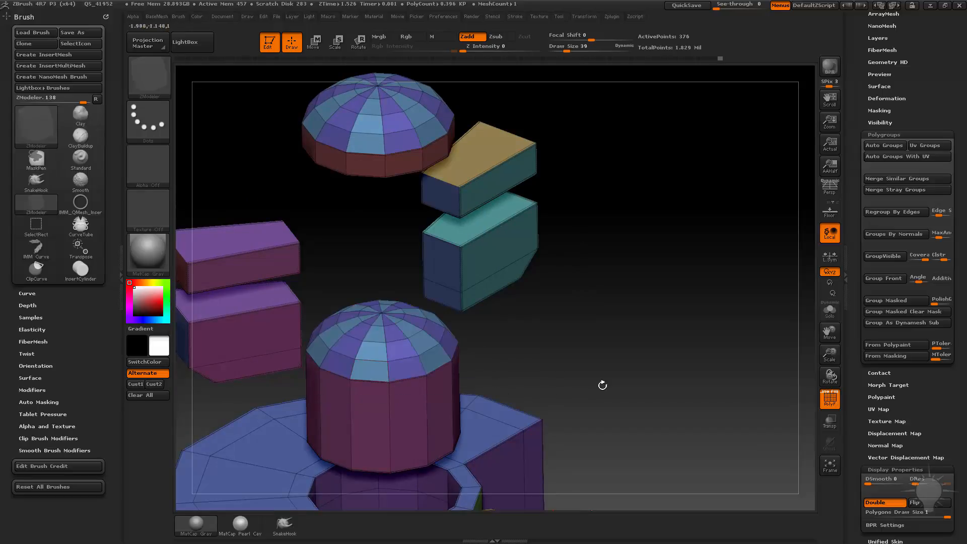
Step: Try the polygon Bridge action with Connected Polys and Circle on the curved base's blue top face
left_click_drag(603, 384, 565, 171, "alt")
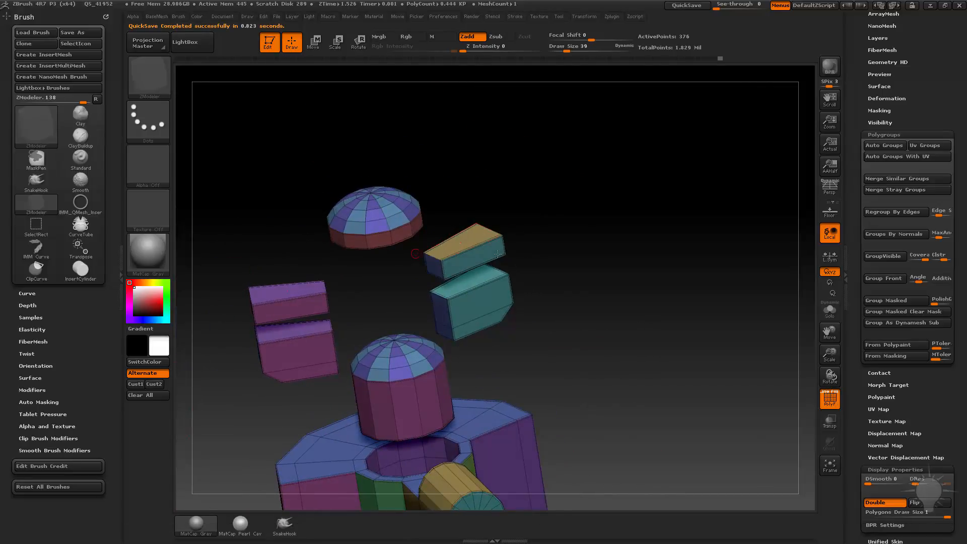
left_click_drag(606, 343, 624, 209, "alt")
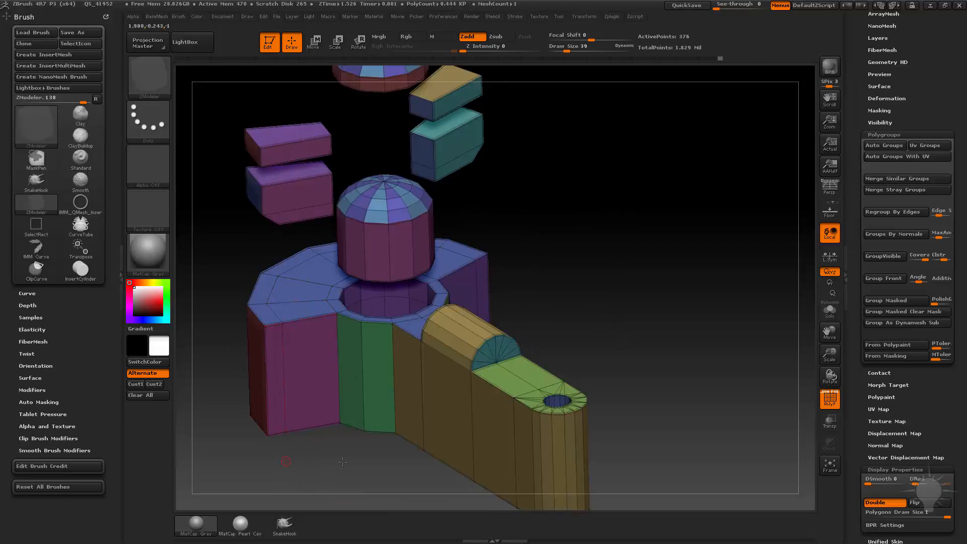
left_click_drag(343, 462, 370, 322)
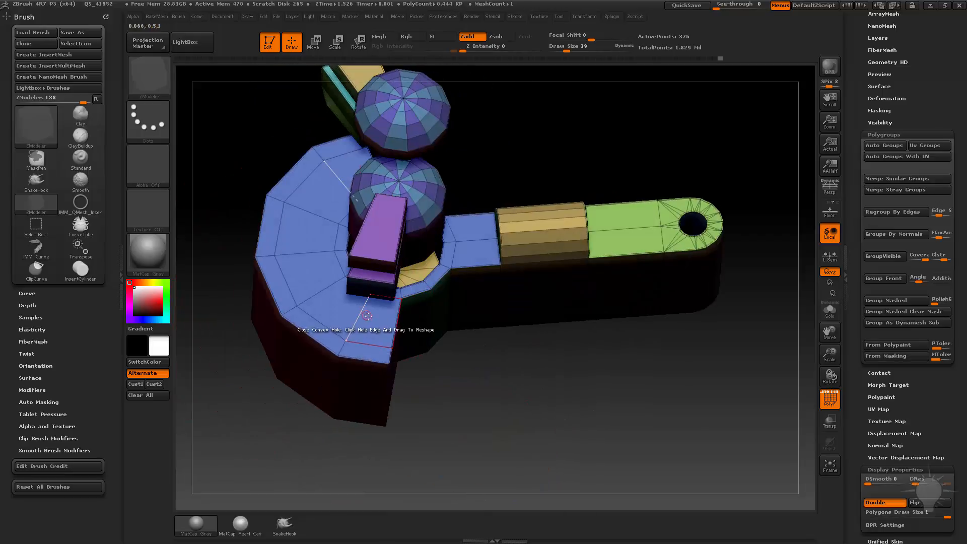
key("space")
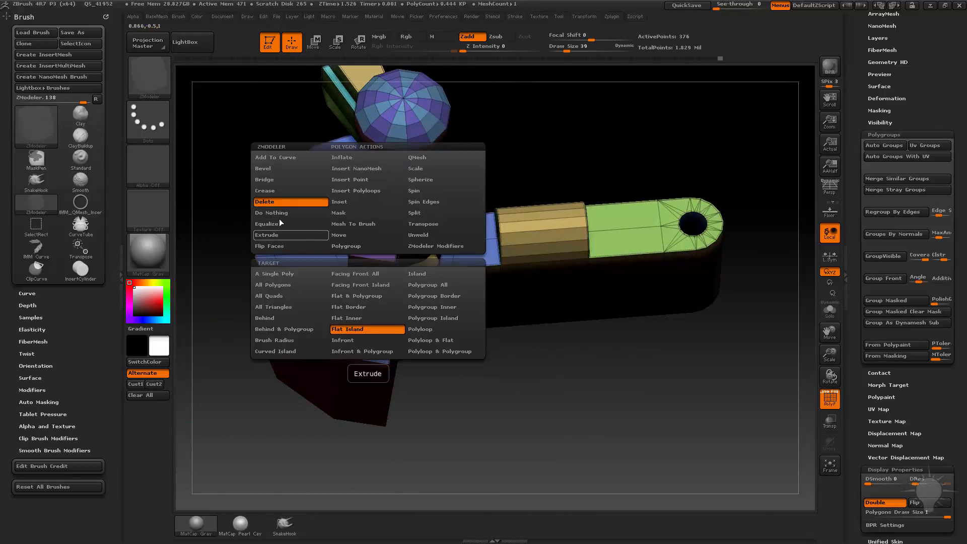
left_click(281, 180)
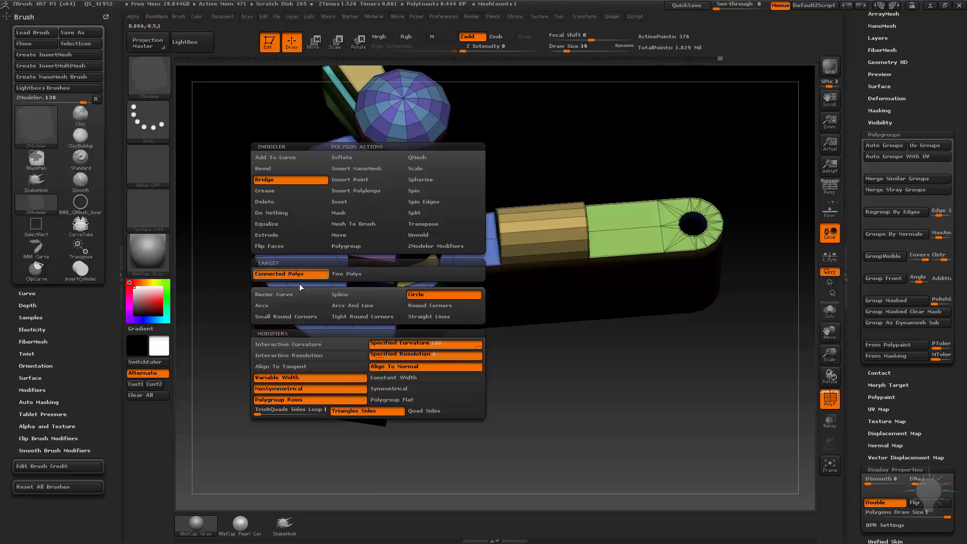
left_click_drag(300, 288, 336, 297)
left_click(355, 322)
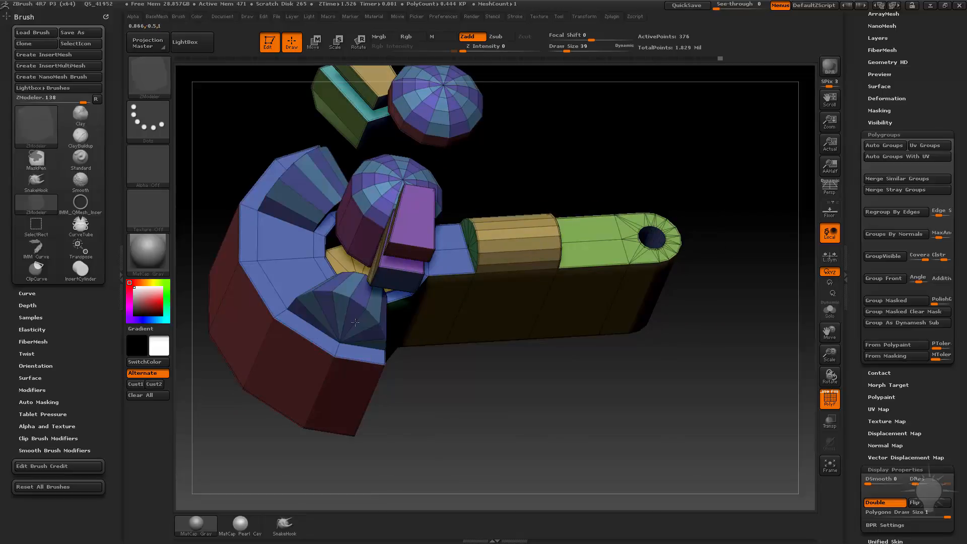
left_click_drag(477, 376, 568, 365)
key("ctrl+z")
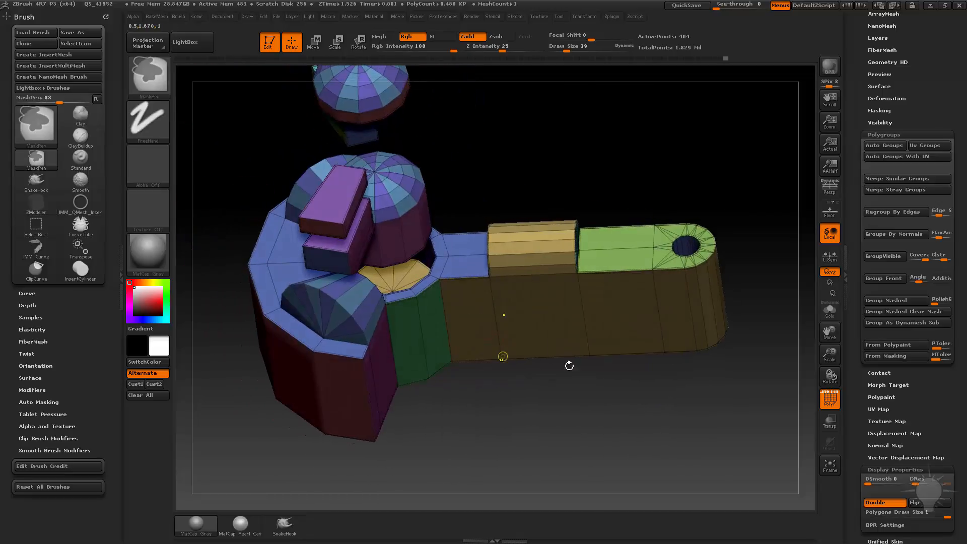
key("ctrl+z")
Step: Insert multiple edge loops across the upper side blocks using the edge Insert action with Multiple EdgeLoops
left_click_drag(669, 200, 384, 267, "alt")
key("space")
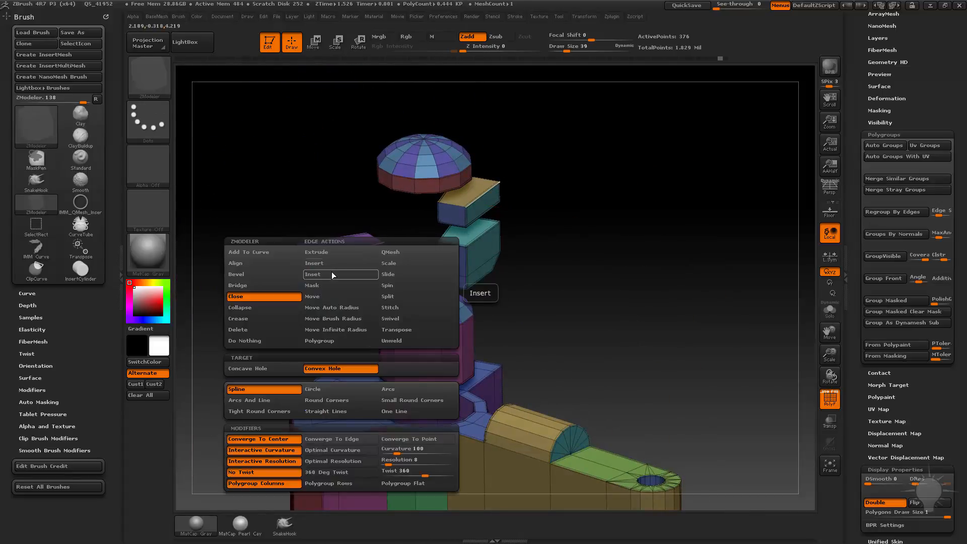
left_click(330, 275)
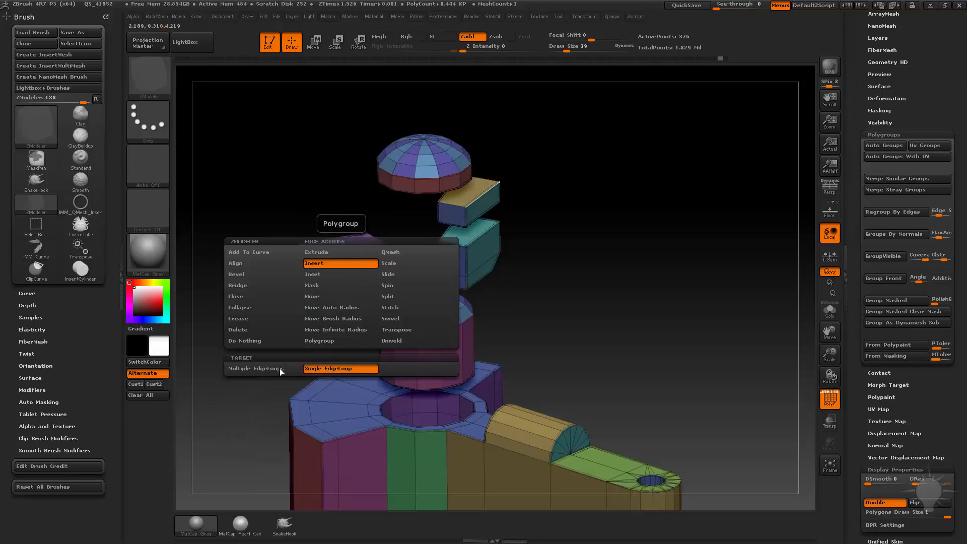
left_click(279, 368)
left_click(361, 249)
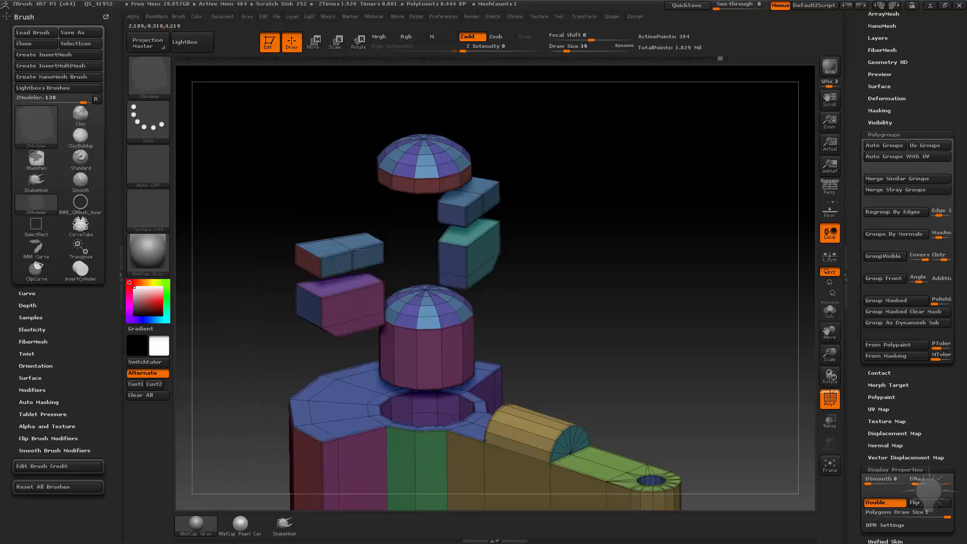
left_click(384, 232)
left_click_drag(601, 256, 514, 248)
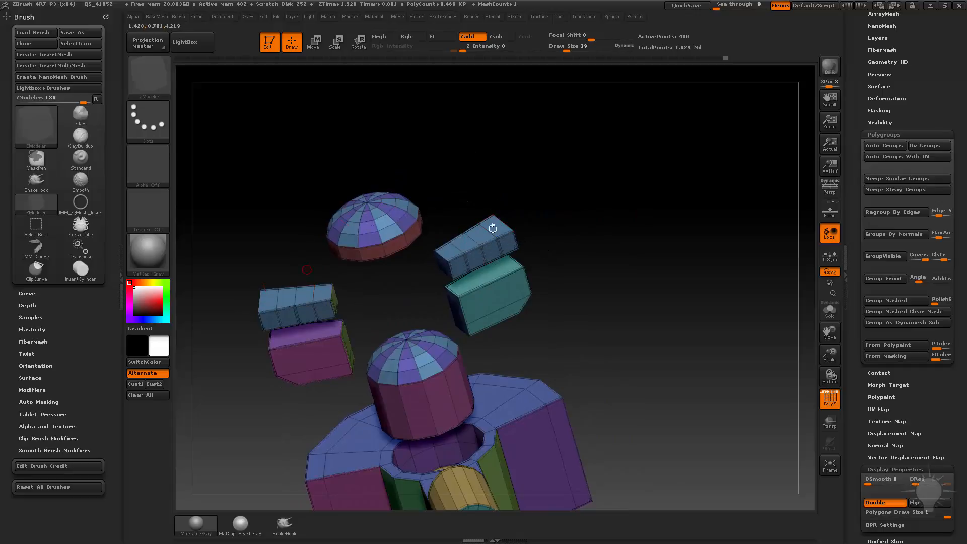
Step: Try the polygon Bridge action with the Two Polys target on the upper side blocks' top faces and undo it
left_click_drag(385, 295, 421, 282)
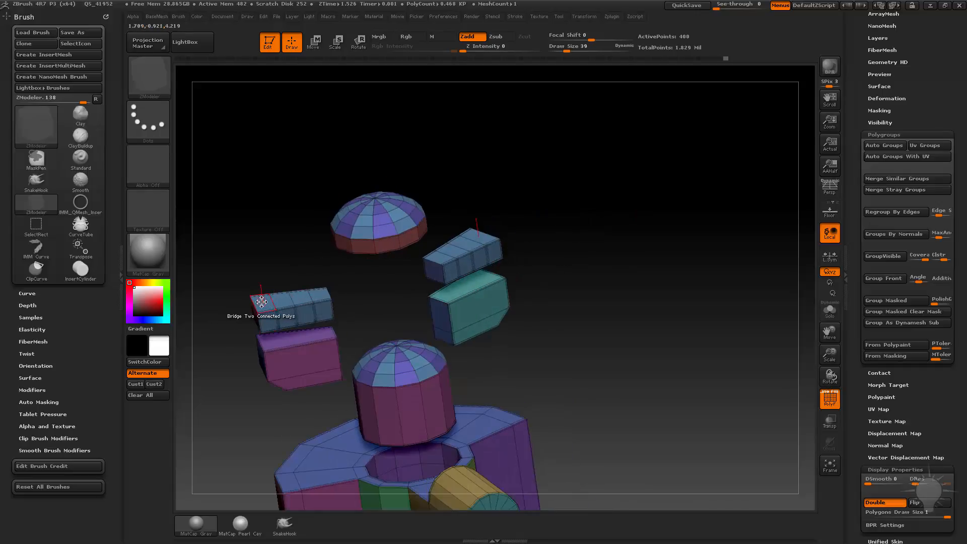
key("space")
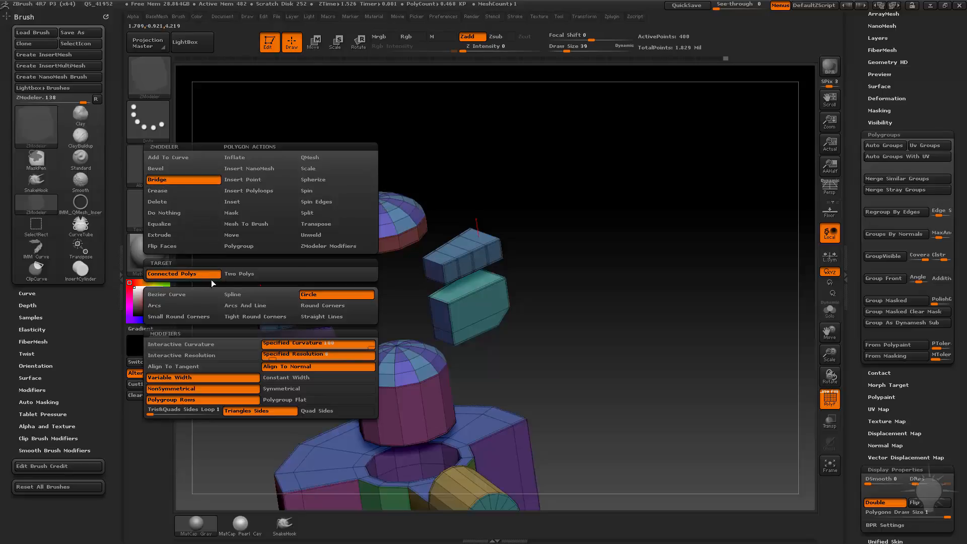
left_click(237, 275)
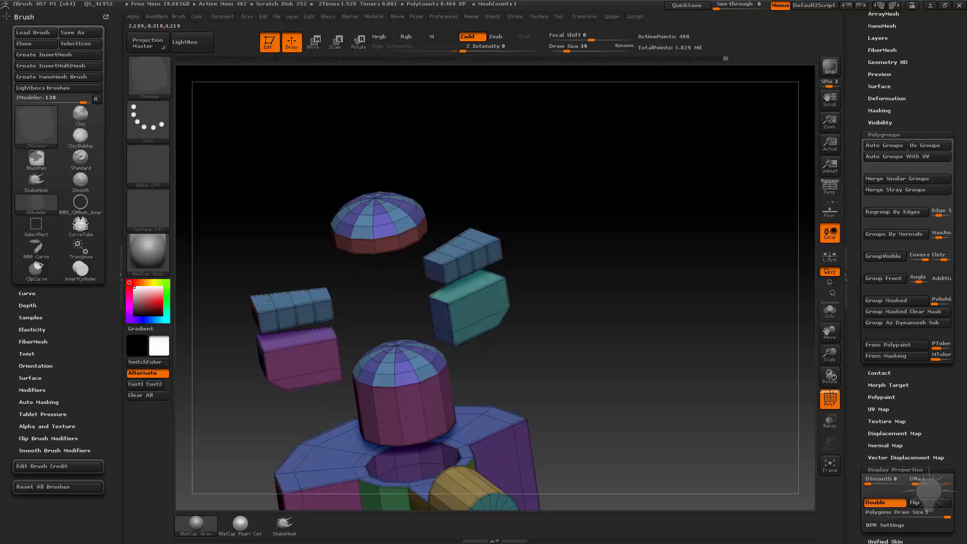
left_click(463, 237)
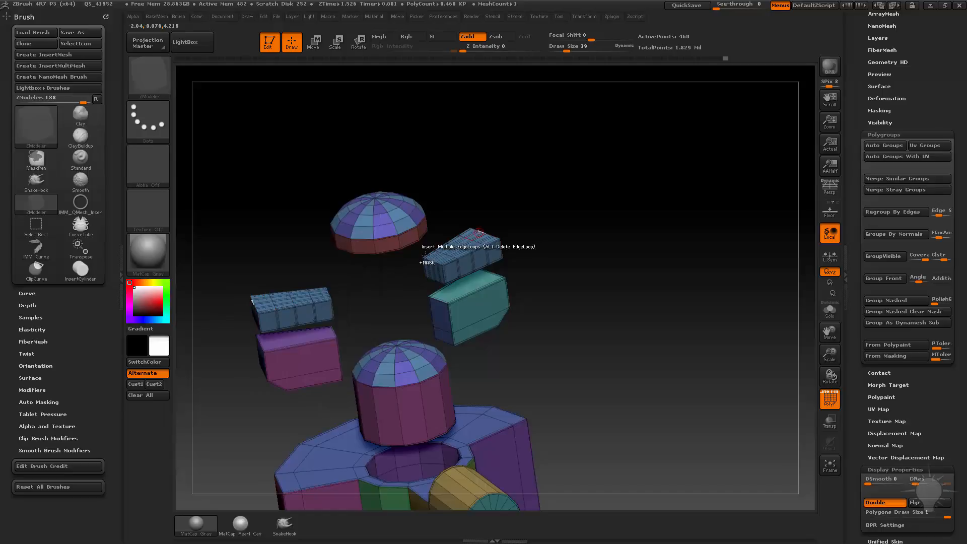
left_click(264, 303)
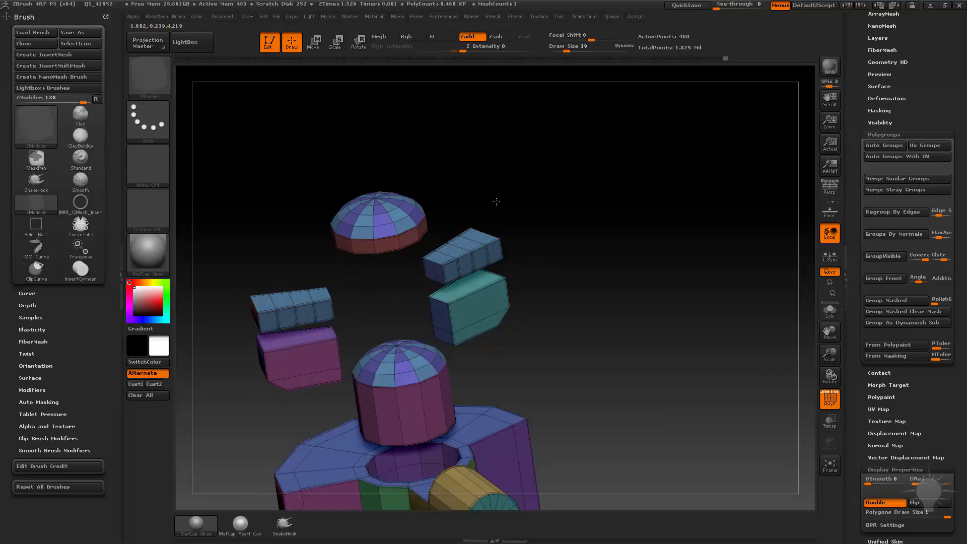
key("ctrl+z")
Step: Insert two evenly spaced edge loops across the two upper side blocks
left_click(257, 309)
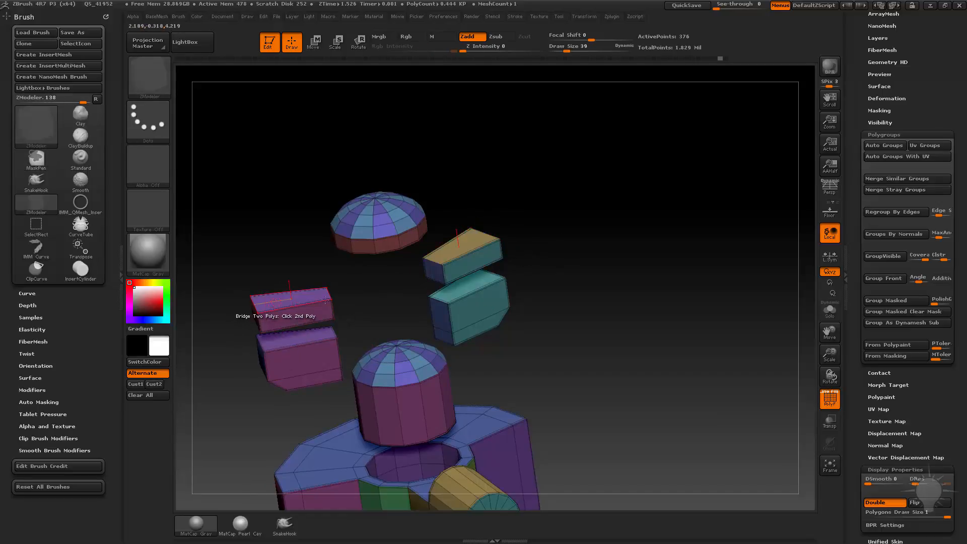
key("space")
left_click(281, 308)
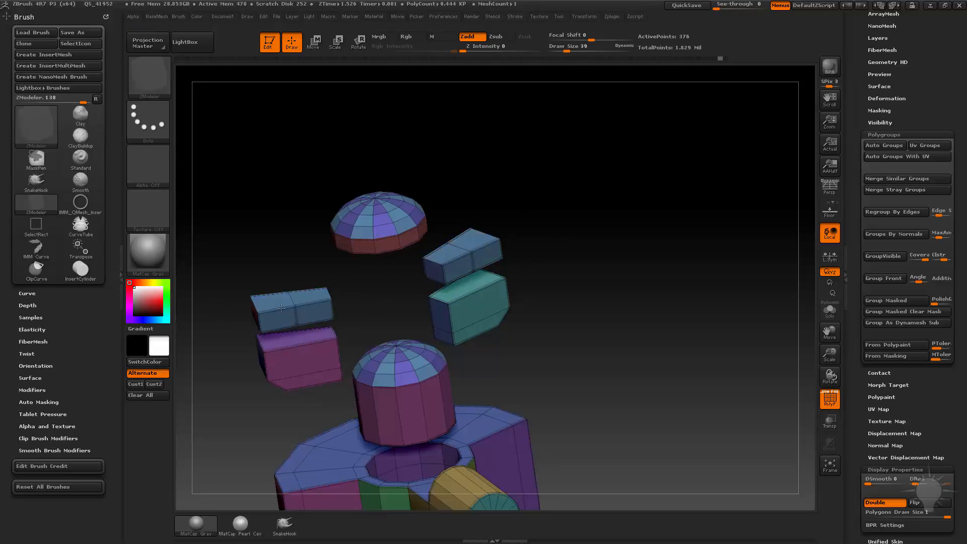
Step: Delete the outer end polygon from the top of both upper side blocks using the polygon Delete action
key("space")
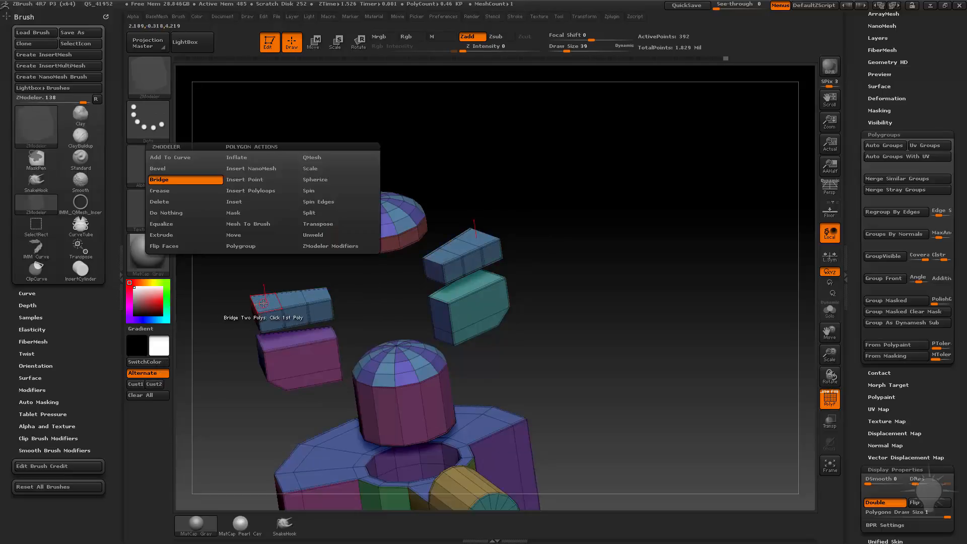
left_click(180, 204)
left_click(186, 273)
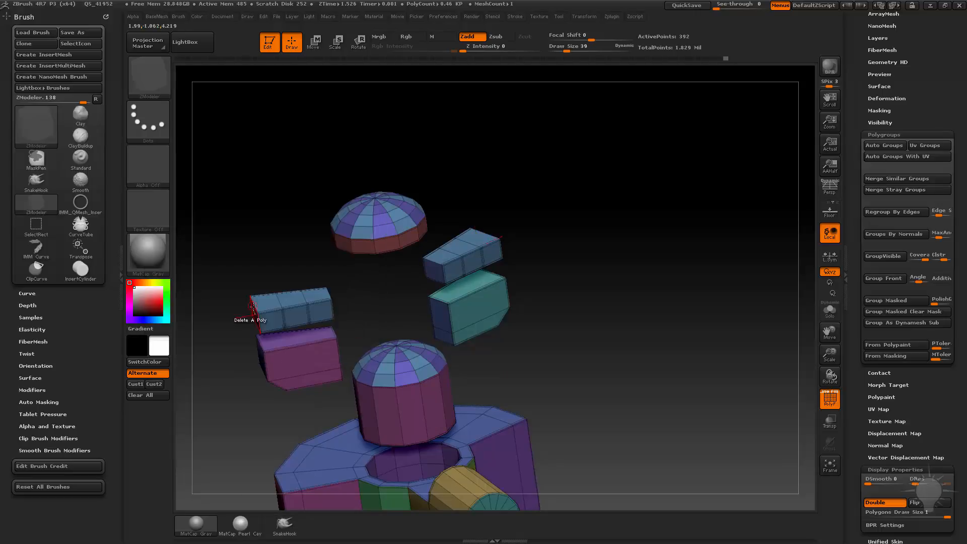
left_click(256, 324)
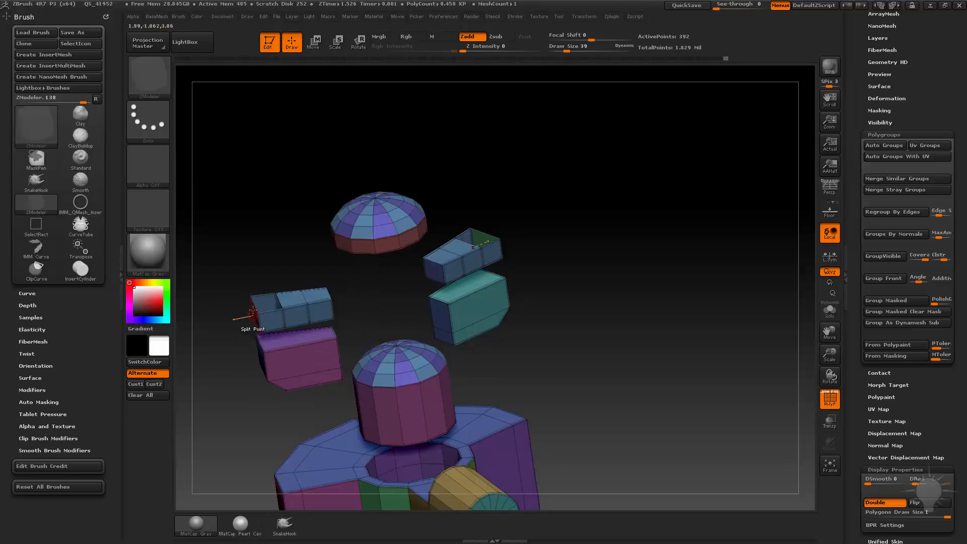
Step: Try the edge Bridge action with Two Holes and Spline between the upper side blocks' openings, and undo it
key("space")
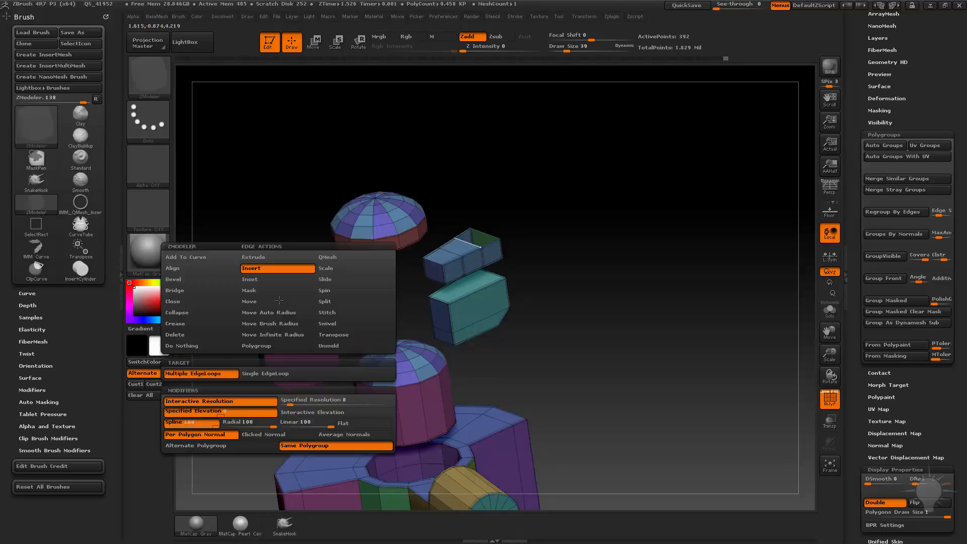
key("space")
left_click(198, 289)
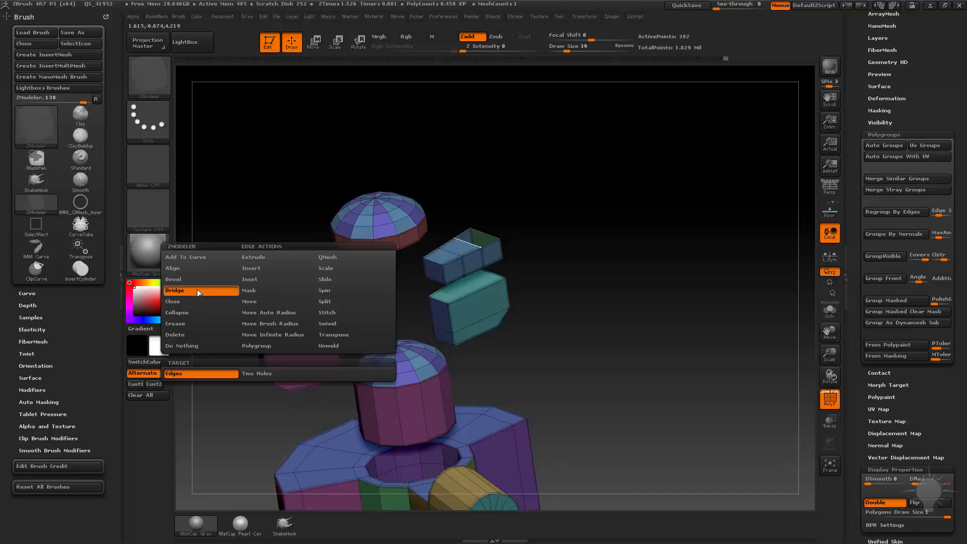
left_click(256, 374)
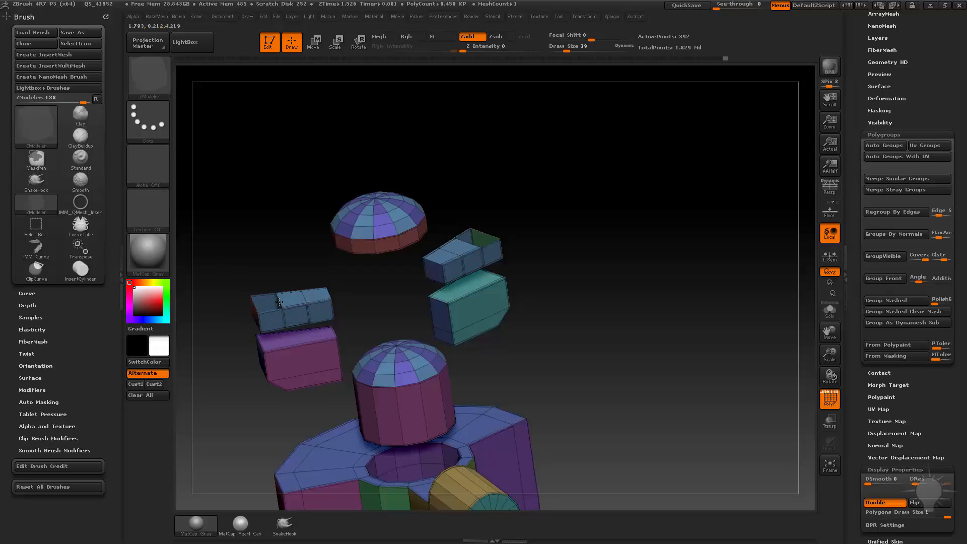
left_click(279, 301)
left_click(466, 243)
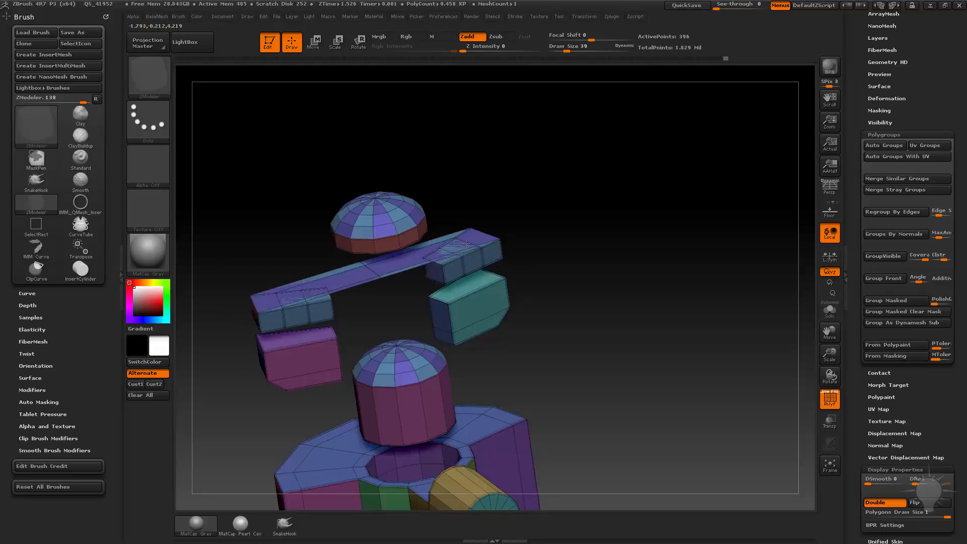
left_click_drag(470, 249, 594, 298)
key("ctrl+z")
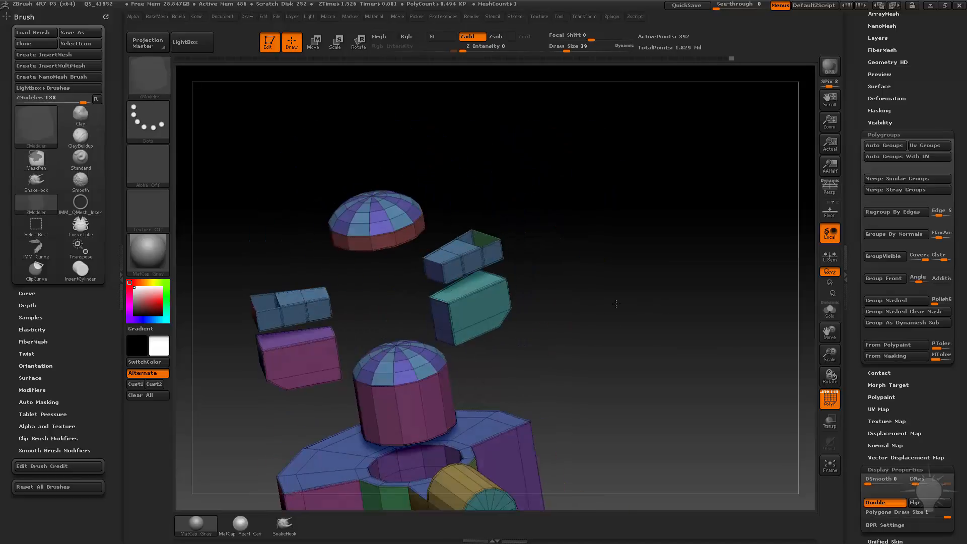
Step: Try bridging the two block openings with Tight Round Corners into a tall squared arch, and undo it
key("space")
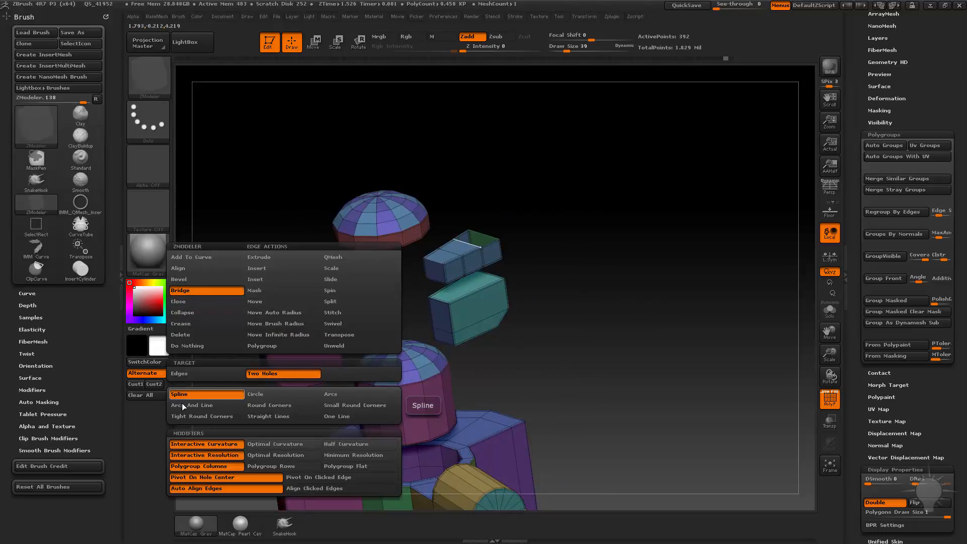
left_click(195, 419)
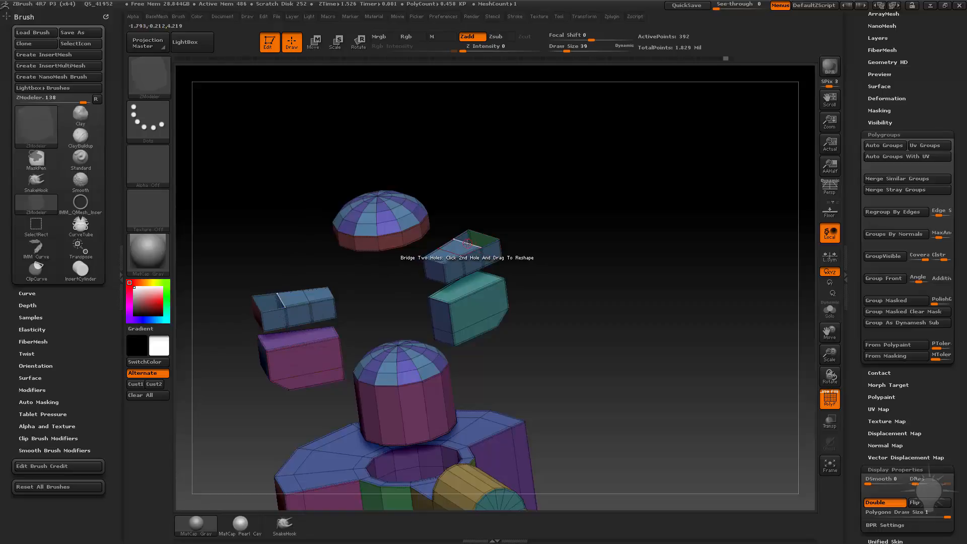
left_click_drag(476, 241, 564, 179)
mouse_move(634, 199)
left_mouse_down()
mouse_move(745, 201)
mouse_move(639, 201)
left_mouse_up()
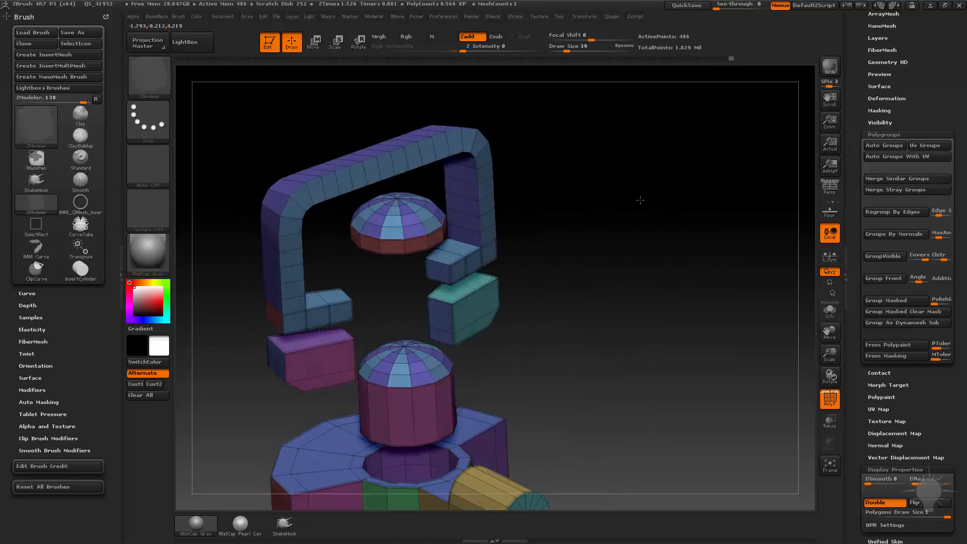
key("ctrl+z")
Step: Try bridging the two block openings as a Circle arch with Optimal Curvature and Interactive Resolution
key("space")
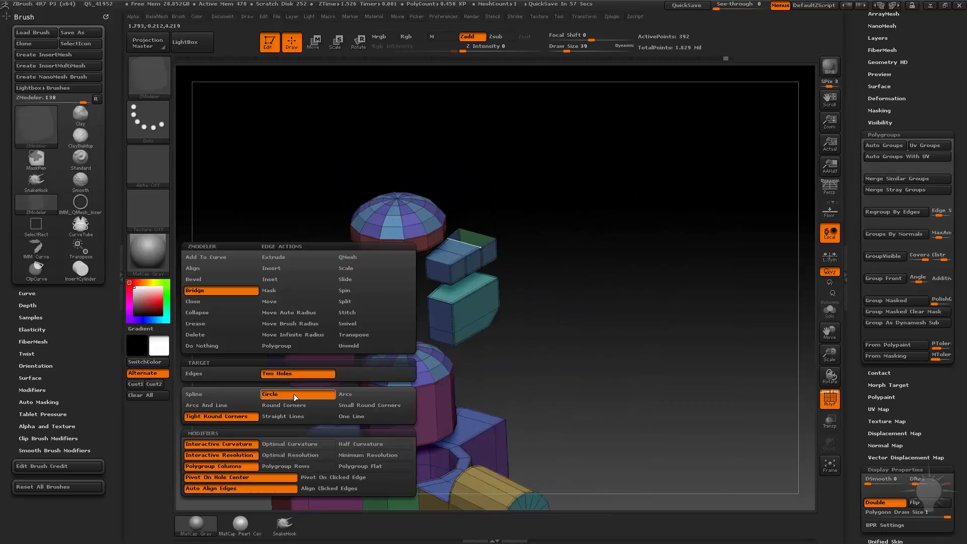
left_click(276, 444)
left_click(241, 445)
left_click(286, 444)
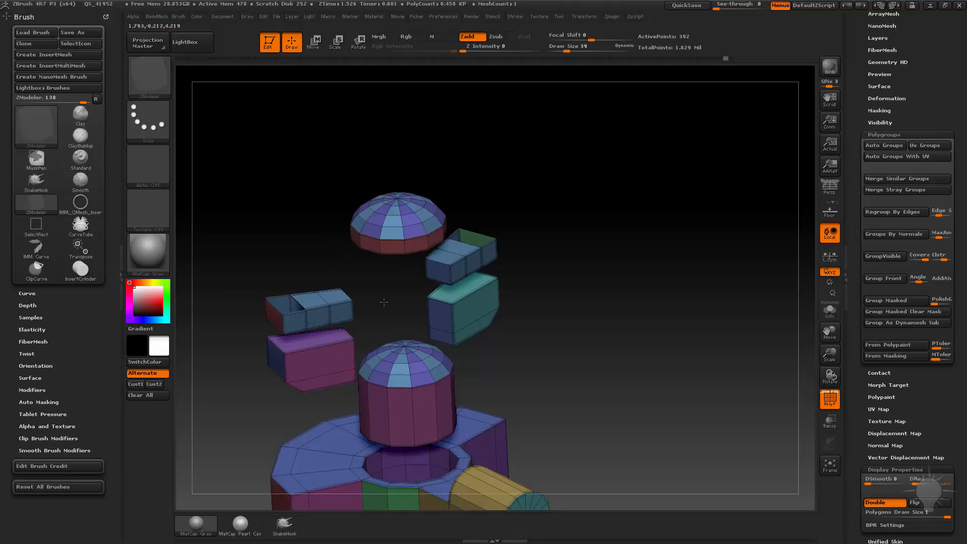
left_click_drag(465, 241, 583, 322)
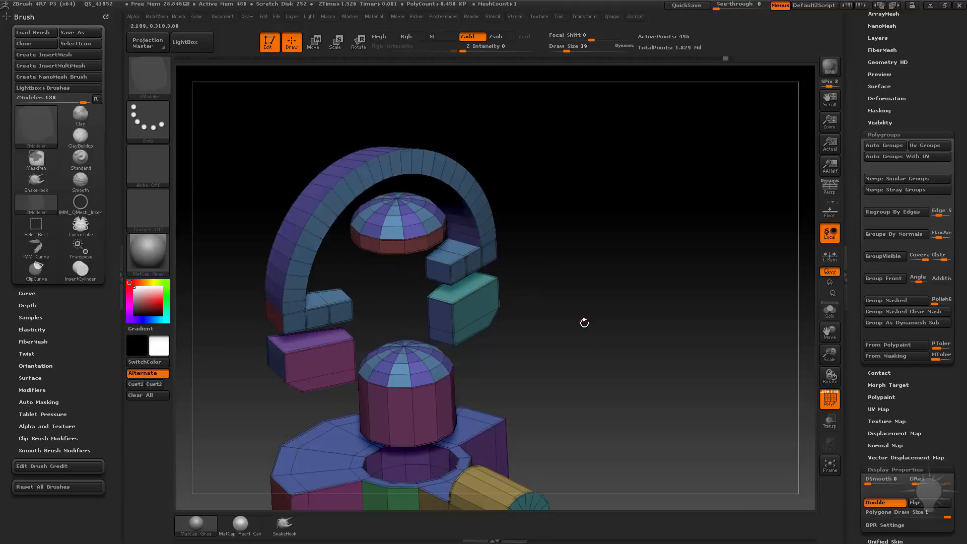
left_click_drag(594, 280, 355, 324, "alt")
Step: Try the Circle bridge between the block openings with Optimal Curvature and Minimum Resolution, and undo it
key("space")
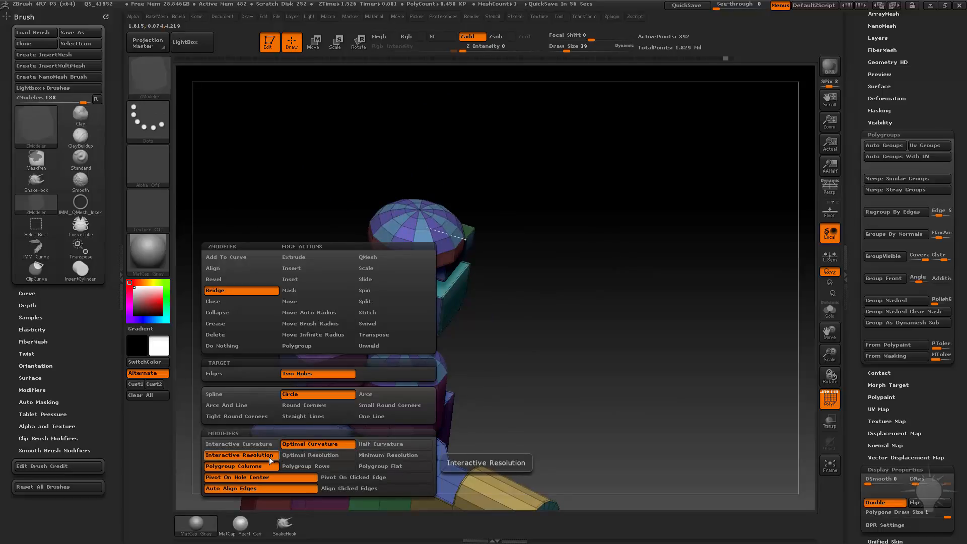
left_click(389, 455)
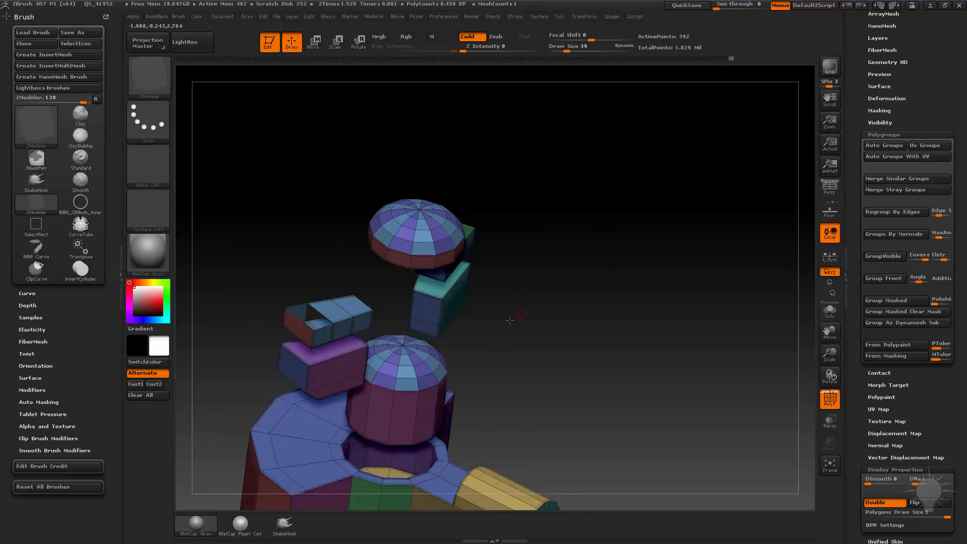
left_click_drag(510, 320, 515, 259)
left_click_drag(500, 226, 453, 300)
key("ctrl+z")
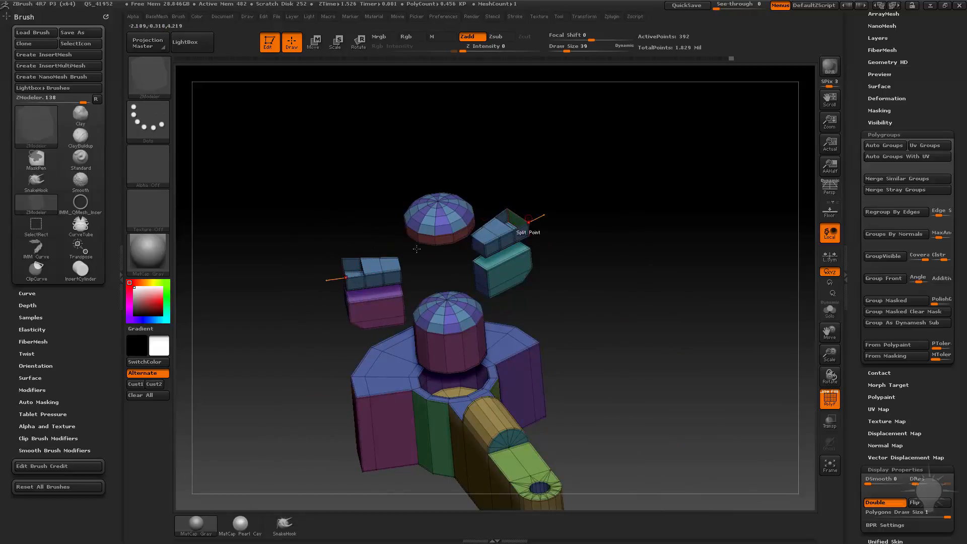
Step: Try the Circle bridge between the block openings with Optimal Curvature and Optimal Resolution, and undo it
key("space")
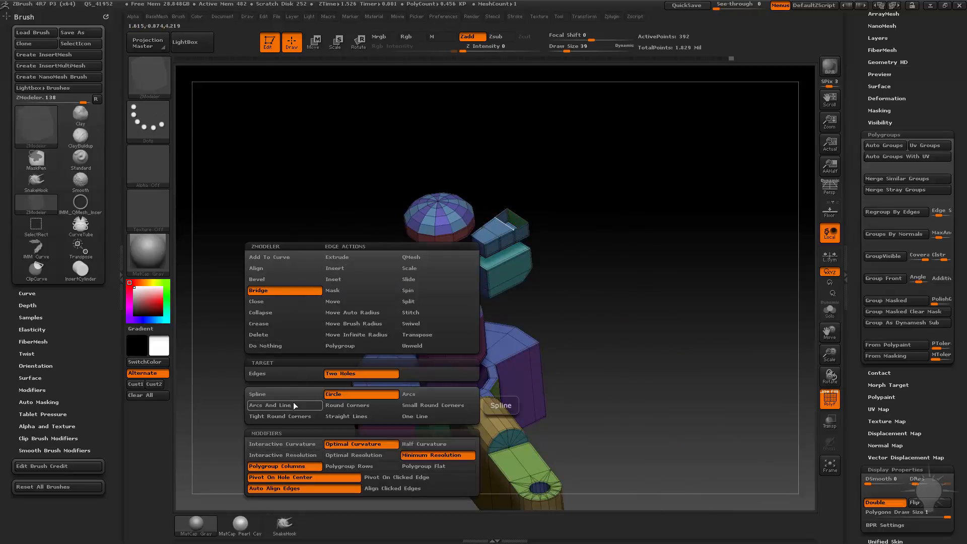
left_click(288, 446)
left_click(285, 455)
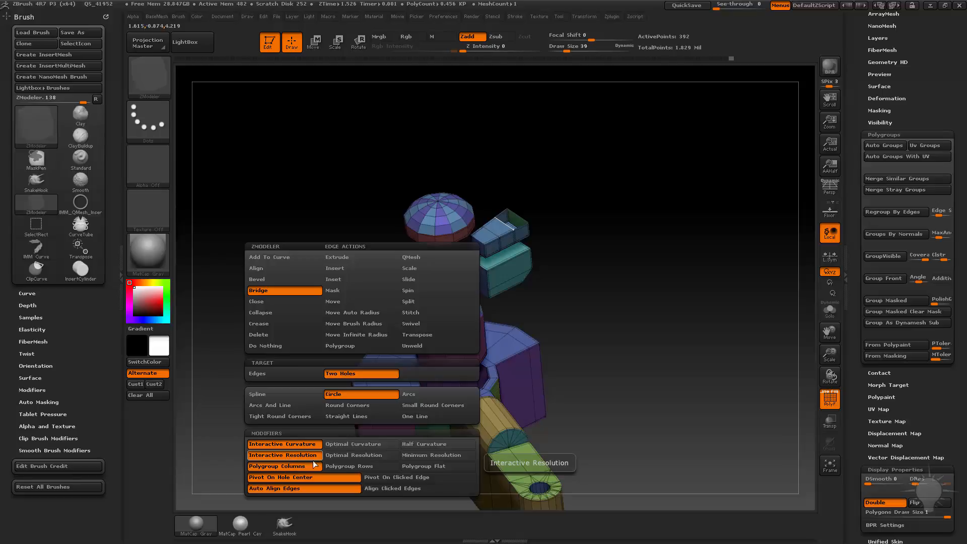
left_click(372, 445)
left_click(369, 457)
left_click_drag(602, 293, 616, 267)
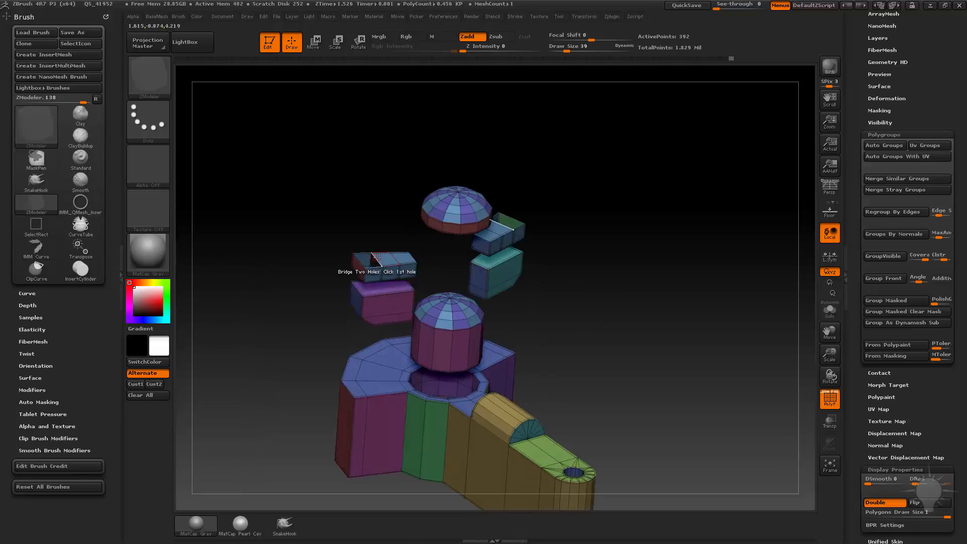
left_click_drag(557, 231, 539, 235)
left_click(524, 233)
left_click_drag(614, 221, 665, 299)
key("ctrl+z")
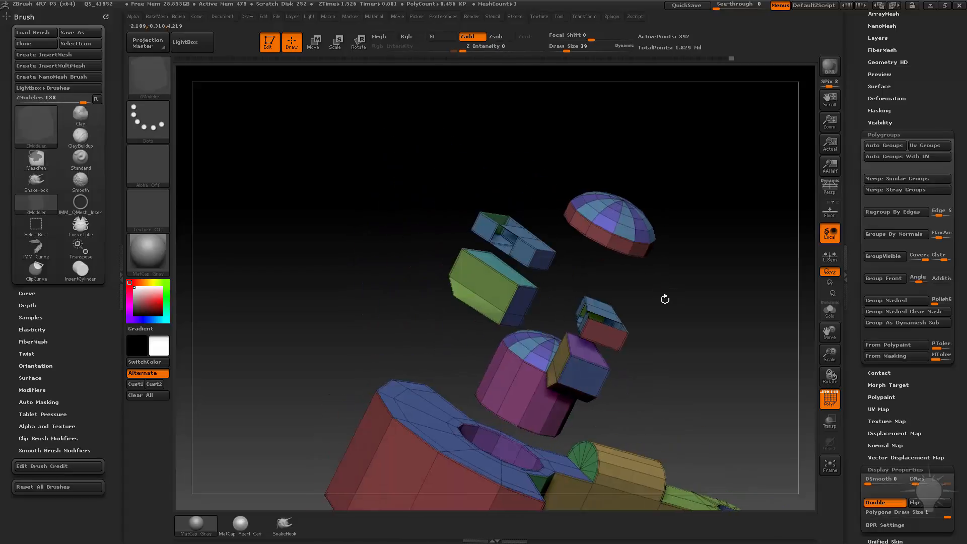
Step: Bridge the two upper side blocks' openings again with the current Circle, Optimal Curvature and Optimal Resolution settings
mouse_move(672, 250)
left_mouse_down()
mouse_move(702, 288)
mouse_move(636, 240)
mouse_move(462, 312)
left_mouse_up()
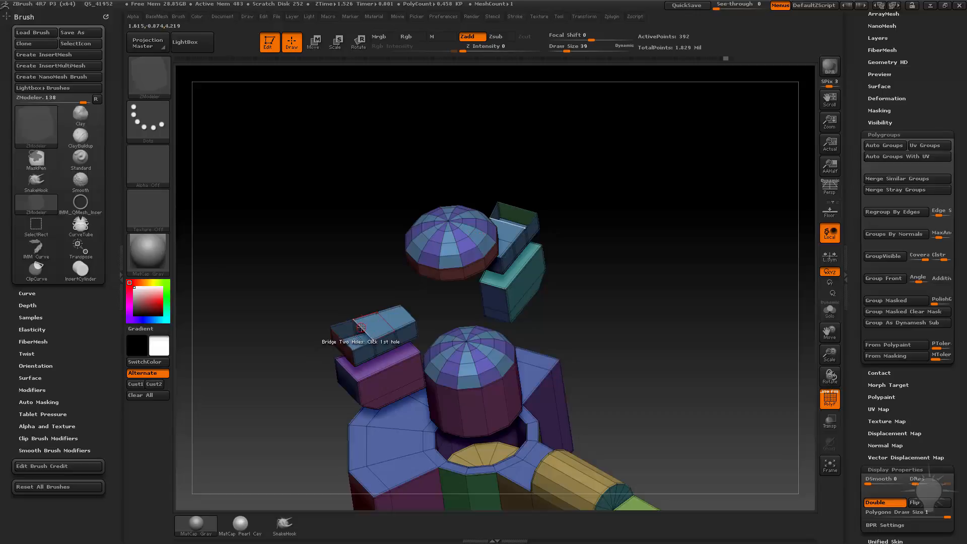
left_click(504, 215)
left_click_drag(630, 288, 456, 377)
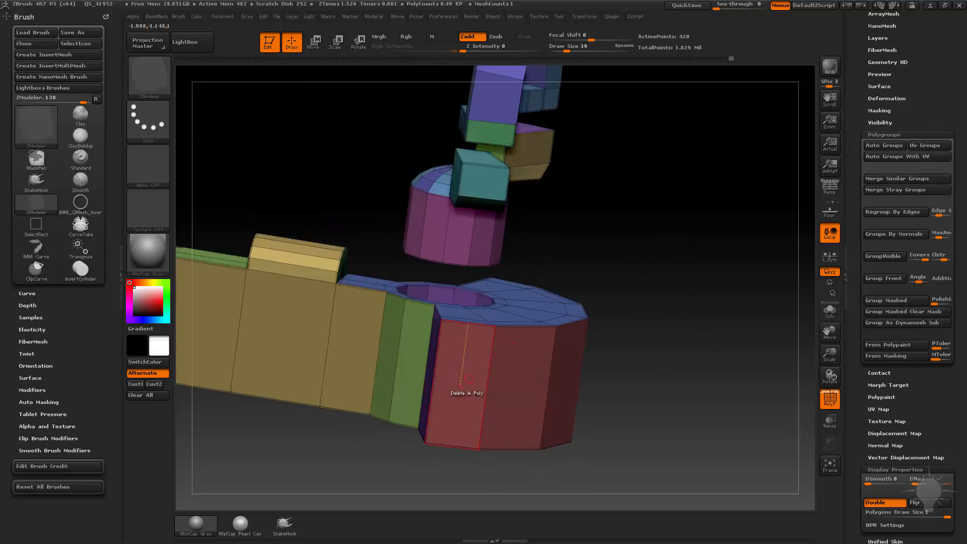
Step: Insert multiple horizontal edge loops around the curved base's outer wall using the edge Insert action
key("space")
left_click(467, 270)
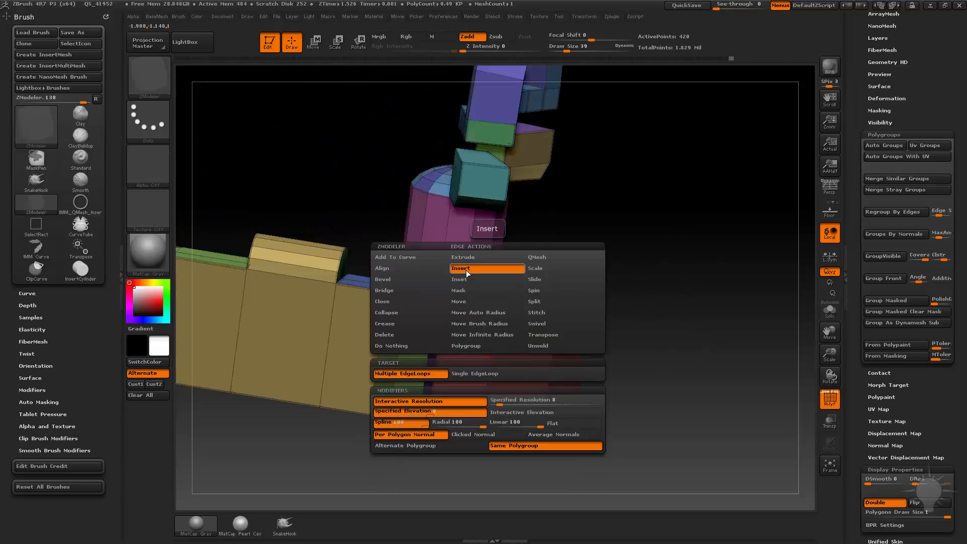
left_click(451, 376)
left_click_drag(491, 350, 522, 394)
left_click_drag(662, 408, 655, 461, "alt")
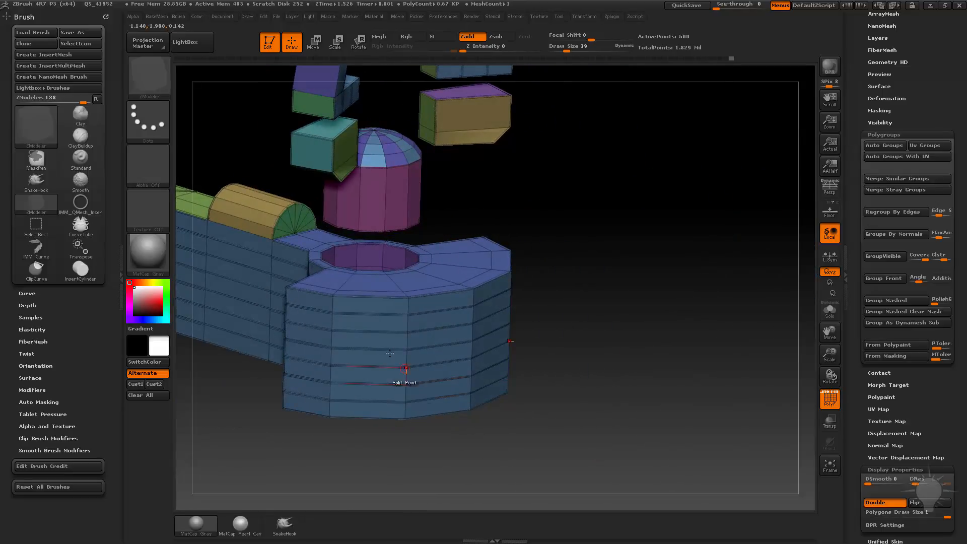
Step: Delete vertically adjacent polygons from the curved base's outer wall to cut an opening
left_click(368, 323)
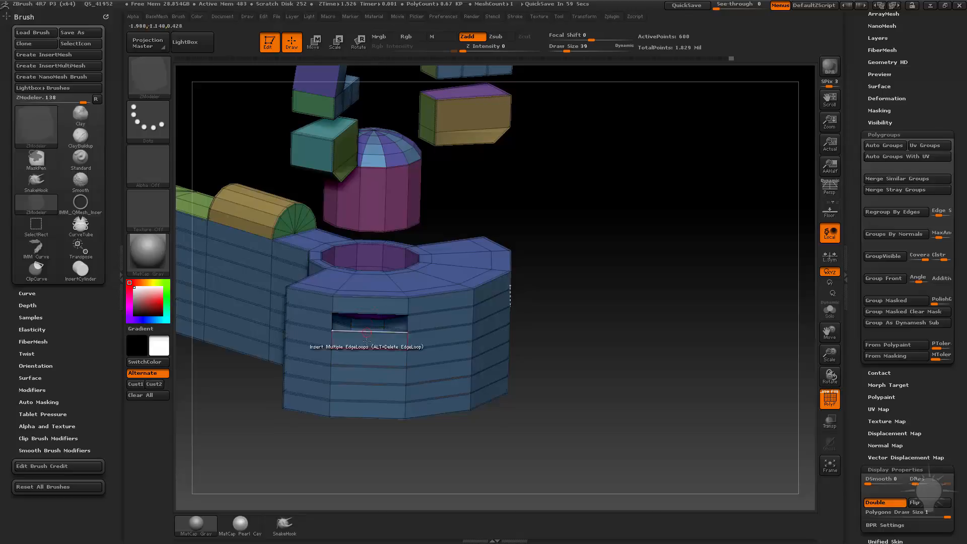
left_click(362, 358)
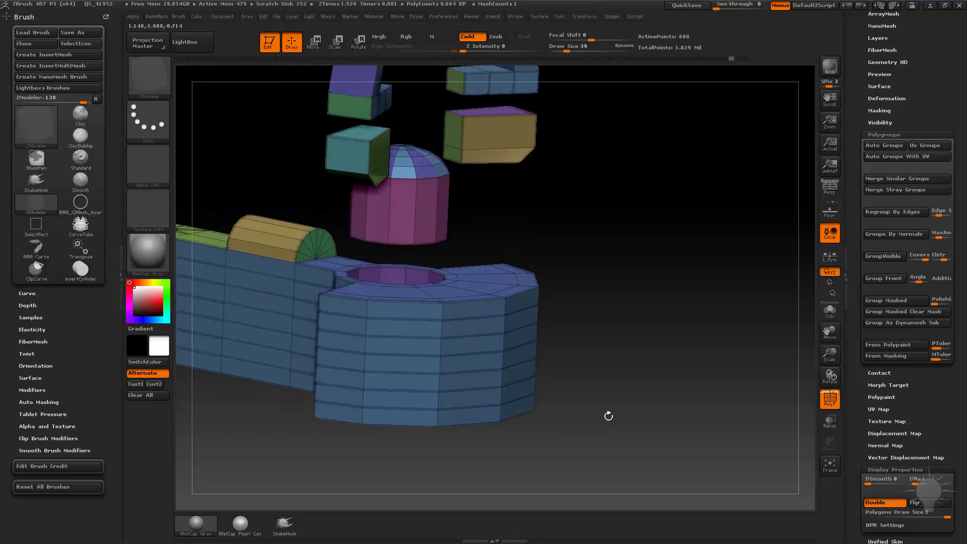
left_click_drag(606, 416, 606, 436)
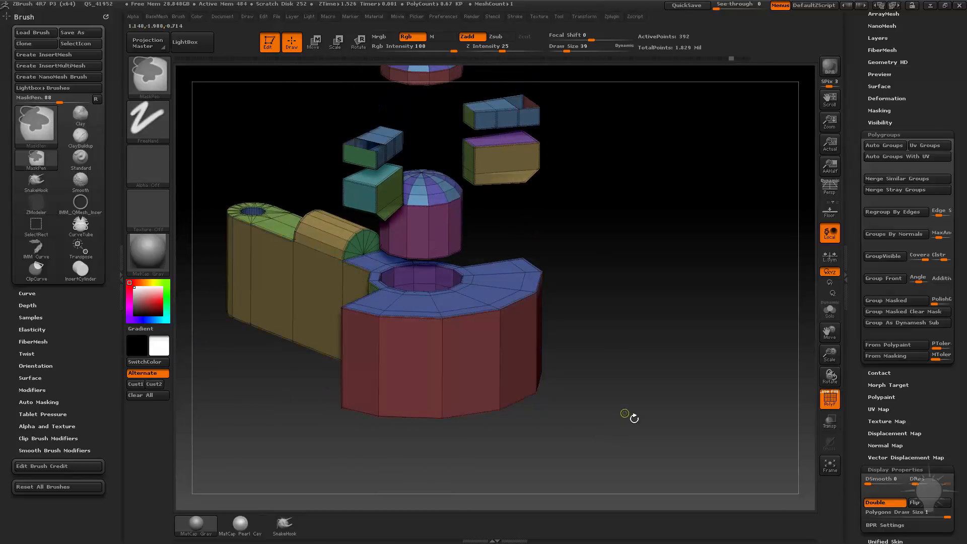
left_click_drag(626, 414, 646, 359)
Step: Turn on Dynamic Subdiv for the whole mesh
mouse_move(655, 283)
left_mouse_down()
mouse_move(667, 272)
mouse_move(826, 252)
mouse_move(660, 274)
mouse_move(771, 296)
left_mouse_up()
key("d")
left_click(880, 135, "shift")
left_click_drag(862, 85, 864, 174)
left_click_drag(867, 128, 858, 346)
left_click(878, 253)
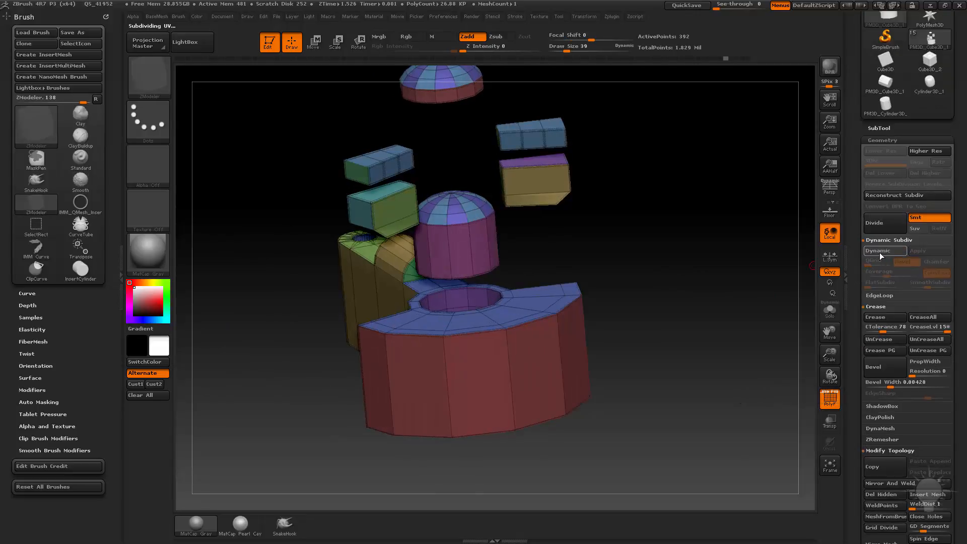
left_click(879, 253)
Step: Try subdividing the mesh into dense real geometry and undo it
left_click_drag(778, 279, 717, 281)
key("1")
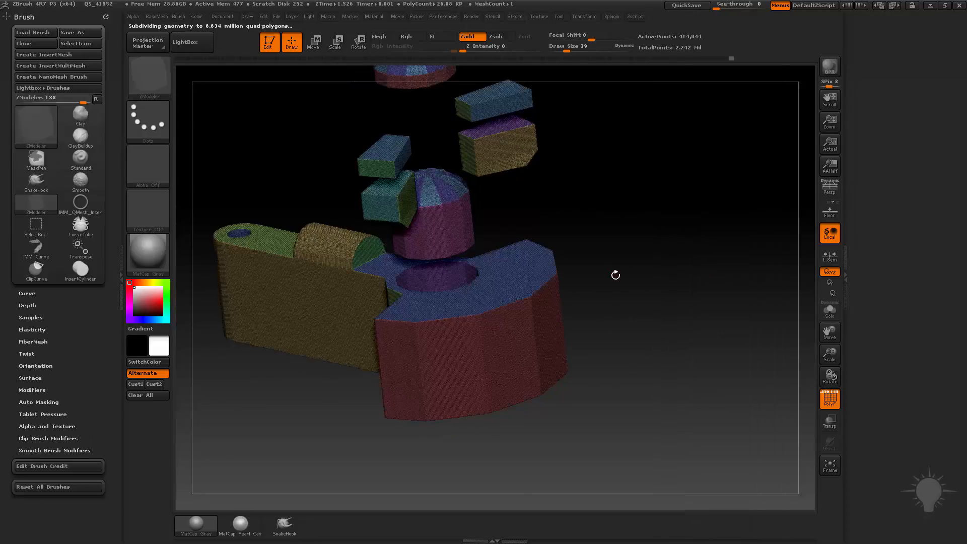
mouse_move(628, 296)
left_mouse_down()
mouse_move(524, 328)
mouse_move(634, 302)
left_mouse_up()
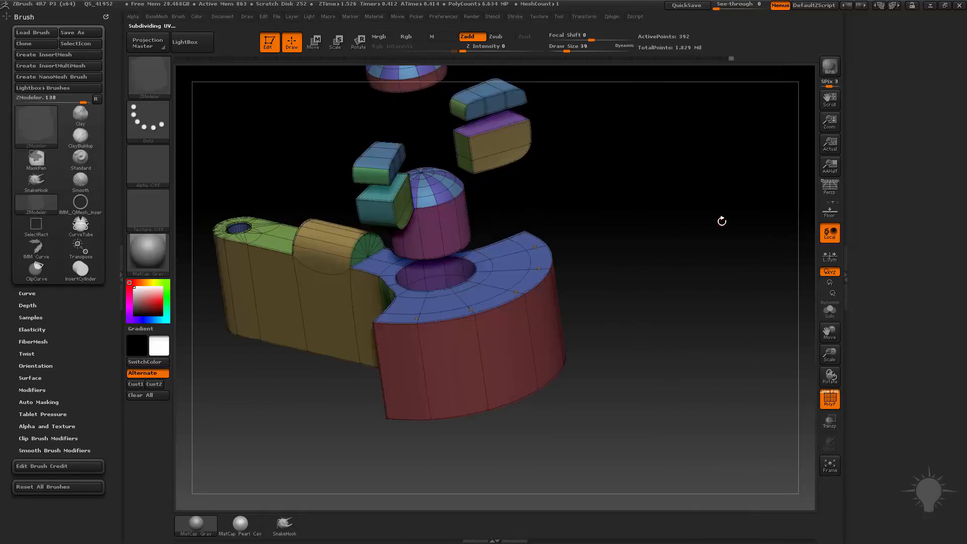
Step: Apply Dynamic Subdiv to the mesh to convert its smoothed preview into real subdivision levels
left_click(562, 19)
left_click_drag(558, 27, 907, 170)
left_click_drag(860, 383, 857, 512)
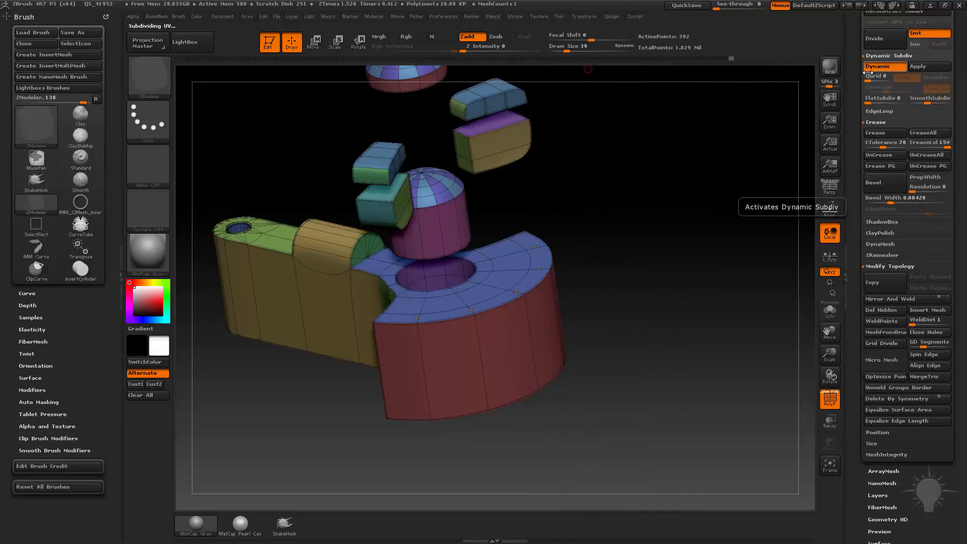
left_click_drag(859, 63, 859, 111)
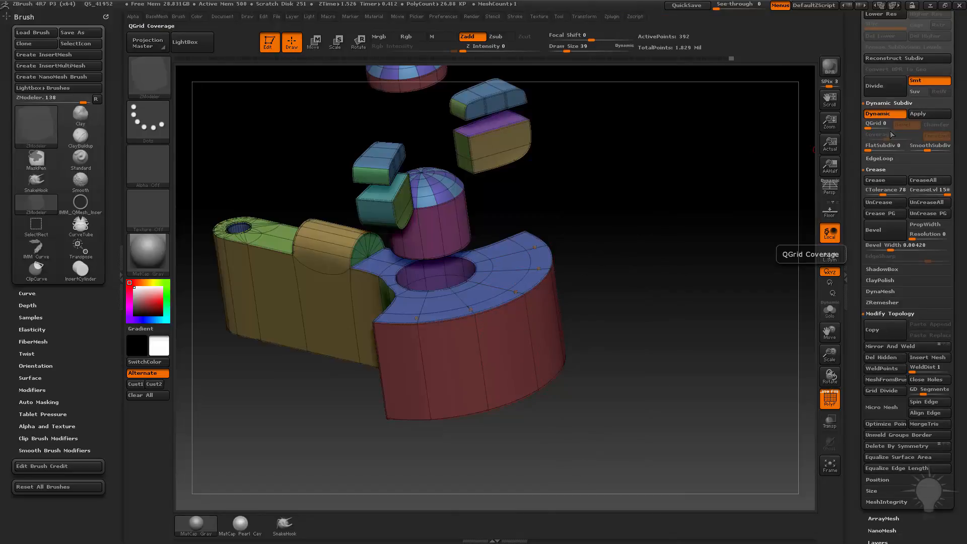
left_click(918, 116)
Step: Try deleting the lower subdivision levels while at SDiv 4 and undo the deletion
left_click_drag(856, 107, 862, 151)
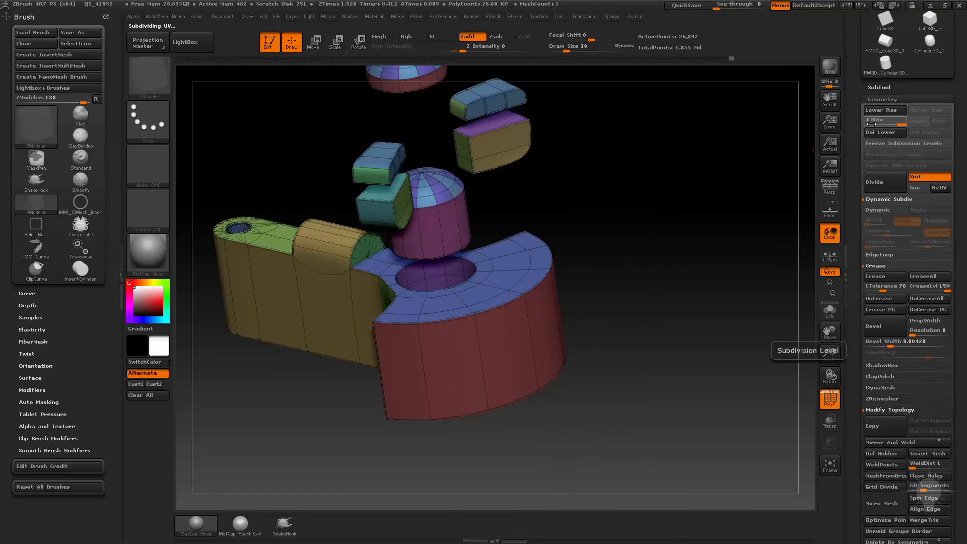
left_click(880, 132)
left_click_drag(643, 264, 773, 405, "alt")
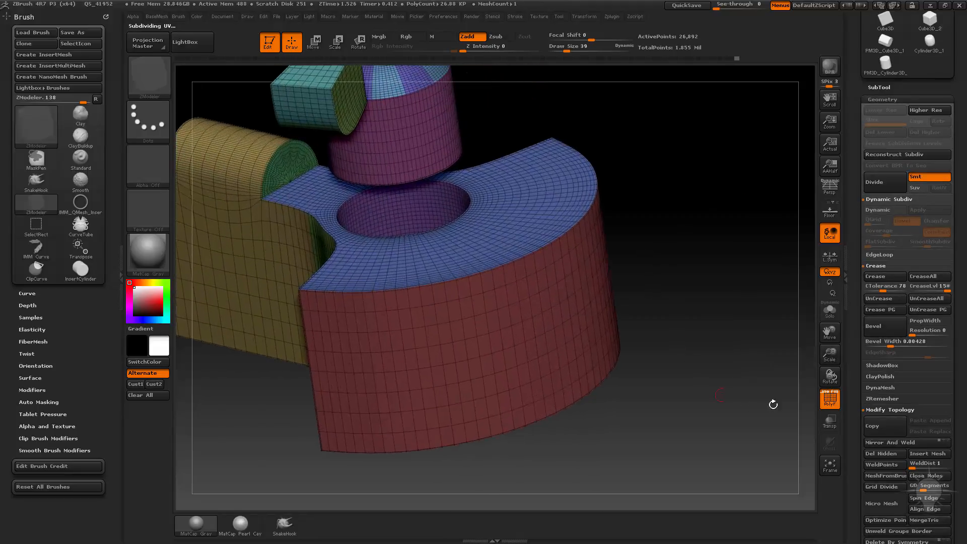
left_click_drag(646, 244, 599, 272)
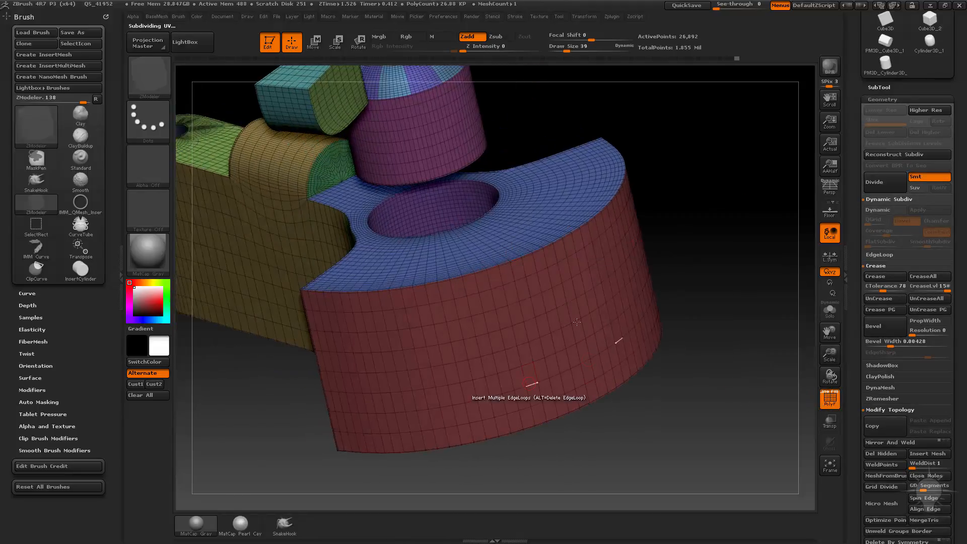
left_click_drag(659, 322, 819, 194)
key("ctrl+z")
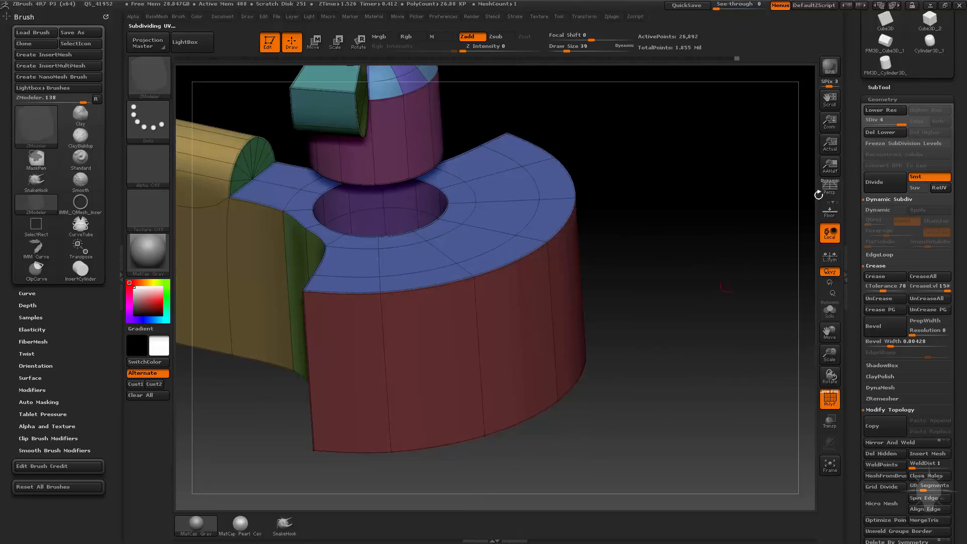
Step: Step the mesh down to subdivision level 3 and delete the levels below it
left_click(829, 399)
left_click(829, 399)
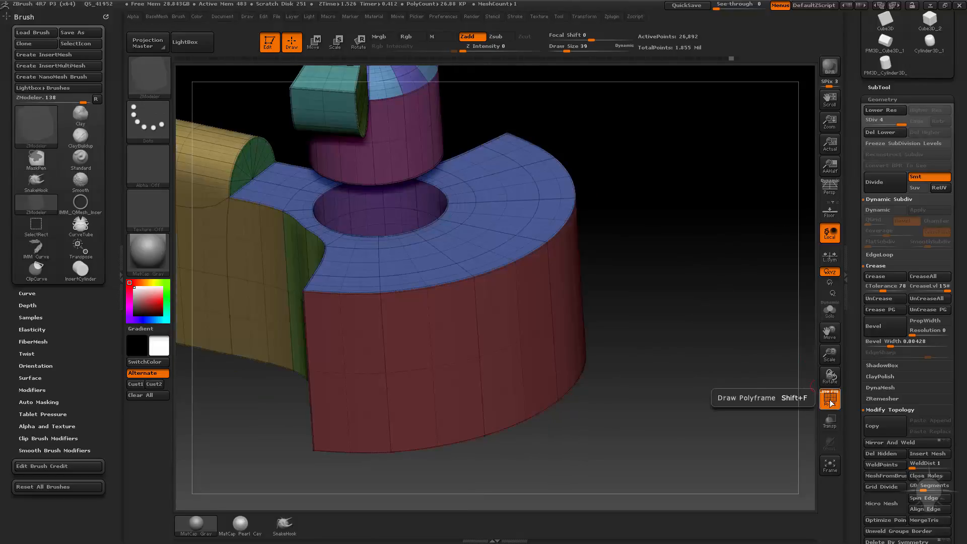
mouse_move(730, 348)
left_mouse_down()
mouse_move(648, 339)
mouse_move(630, 352)
left_mouse_up()
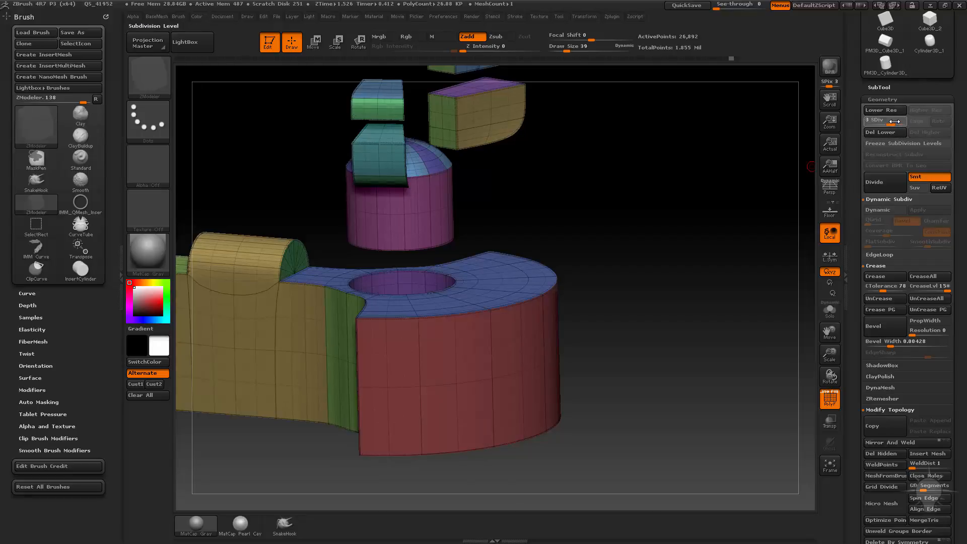
left_click_drag(895, 121, 885, 121)
left_click(888, 134)
left_click_drag(708, 207, 581, 268)
left_click_drag(665, 321, 472, 315, "alt")
Step: Quick-save the project and delete the mesh's higher subdivision levels
left_click(690, 6)
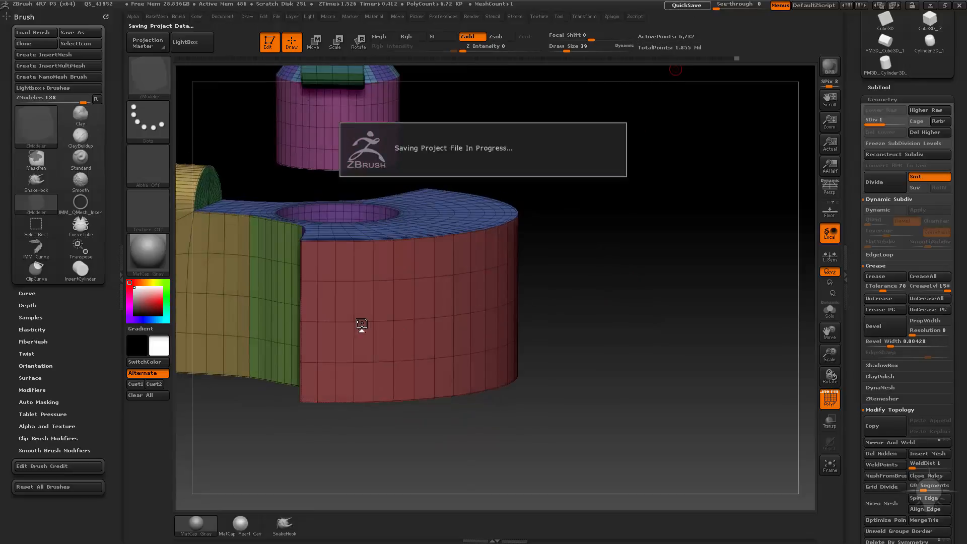
left_click(343, 305)
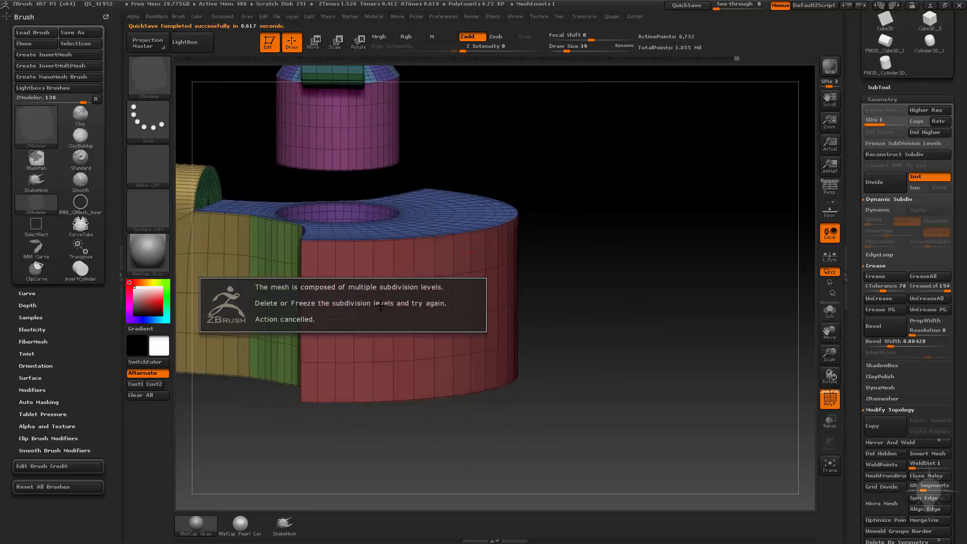
left_click(919, 132)
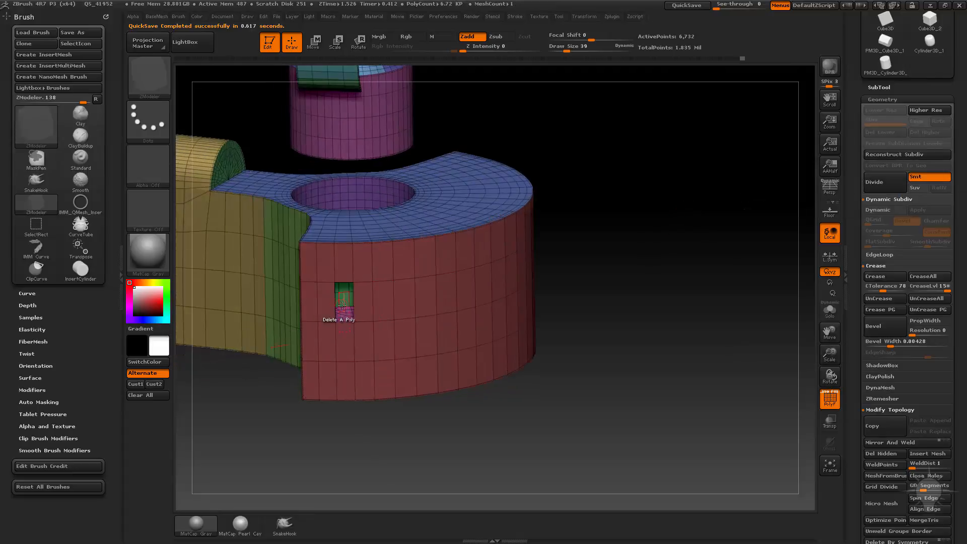
Step: Delete adjacent polygons from the curved base's outer wall to cut a stepped opening
left_click(359, 303)
left_click(383, 302)
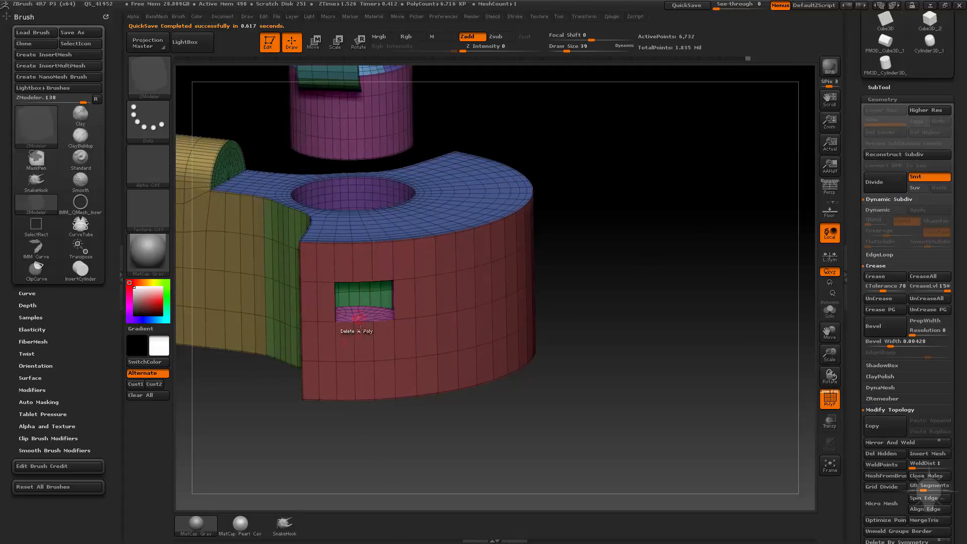
left_click(362, 338)
left_click_drag(641, 373, 606, 369)
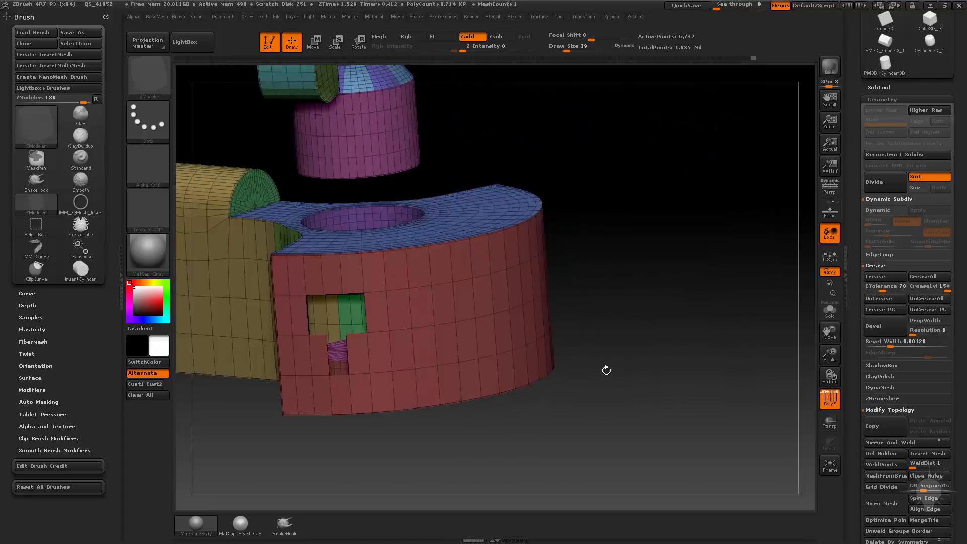
Step: Set the ZModeler edge action to Bridge Two Holes using Spline, Interactive Curvature and Interactive Resolution
key("space")
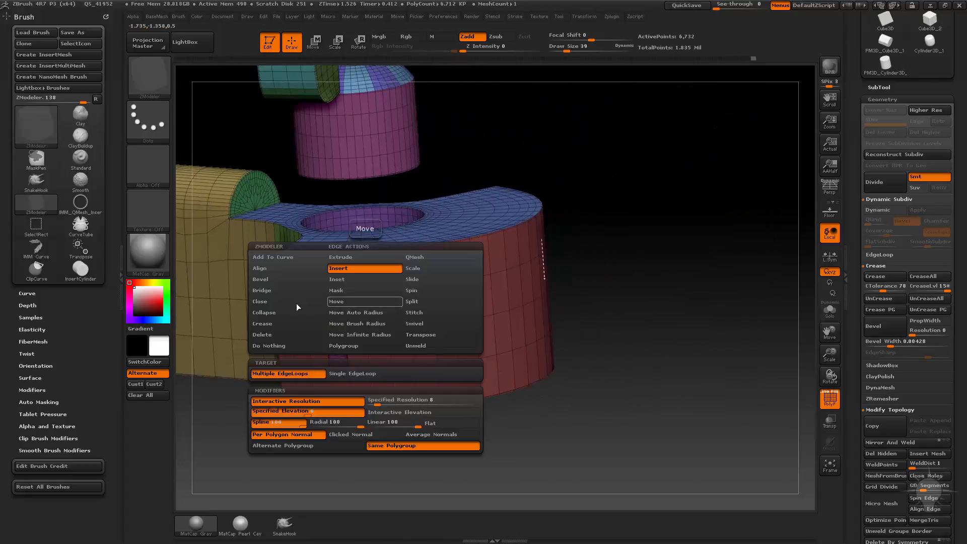
left_click(272, 292)
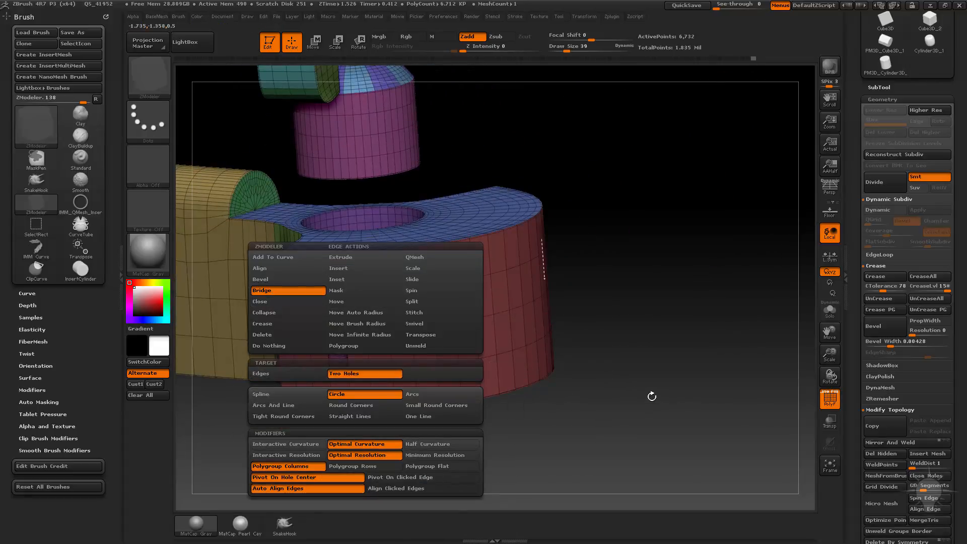
key("space")
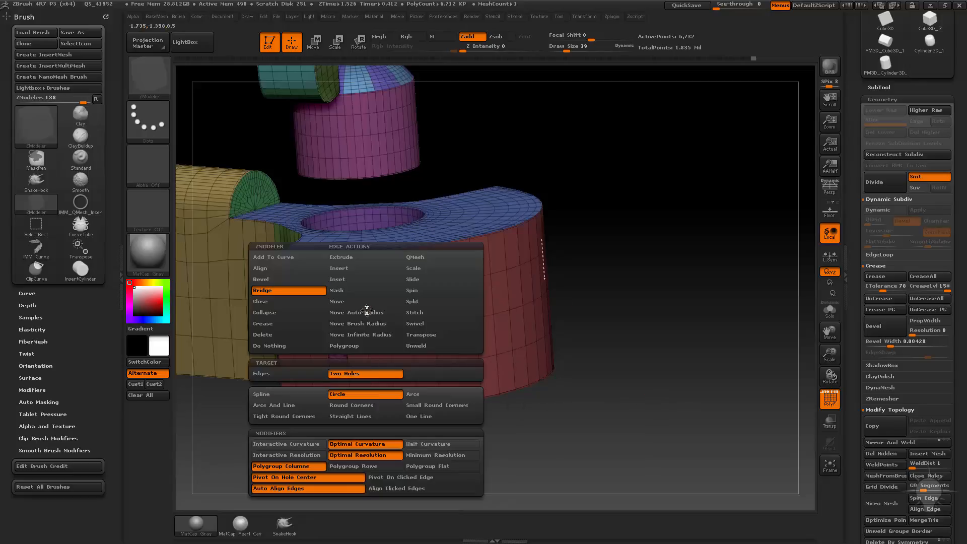
left_click(286, 397)
left_click(286, 443)
left_click(286, 455)
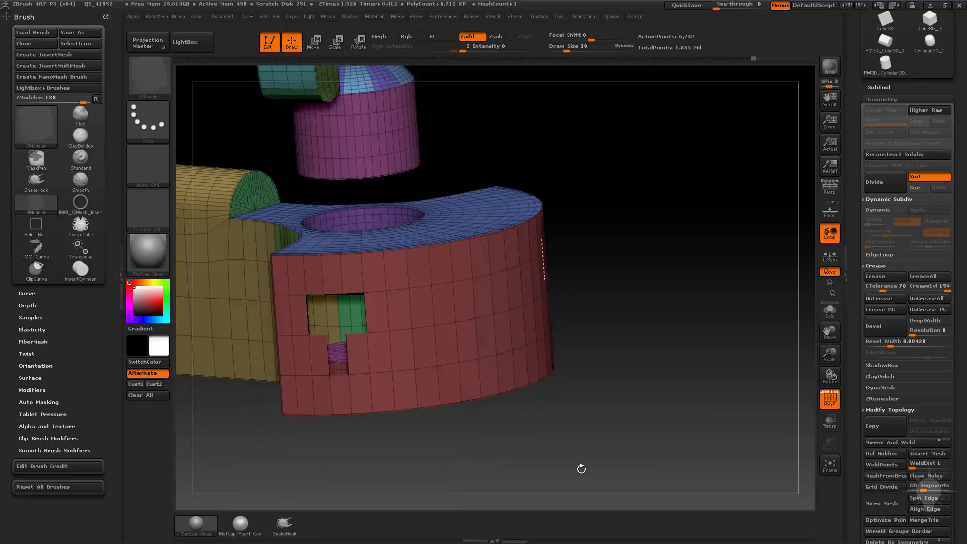
Step: Bridge the two stepped openings in the curved base's outer wall with a wide looping band
left_click_drag(580, 434, 546, 452)
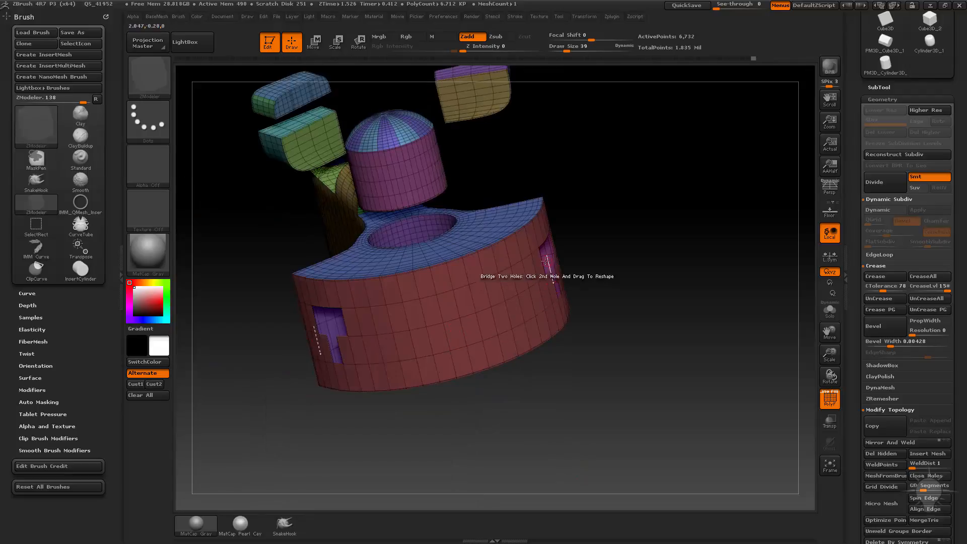
left_click_drag(540, 261, 653, 357)
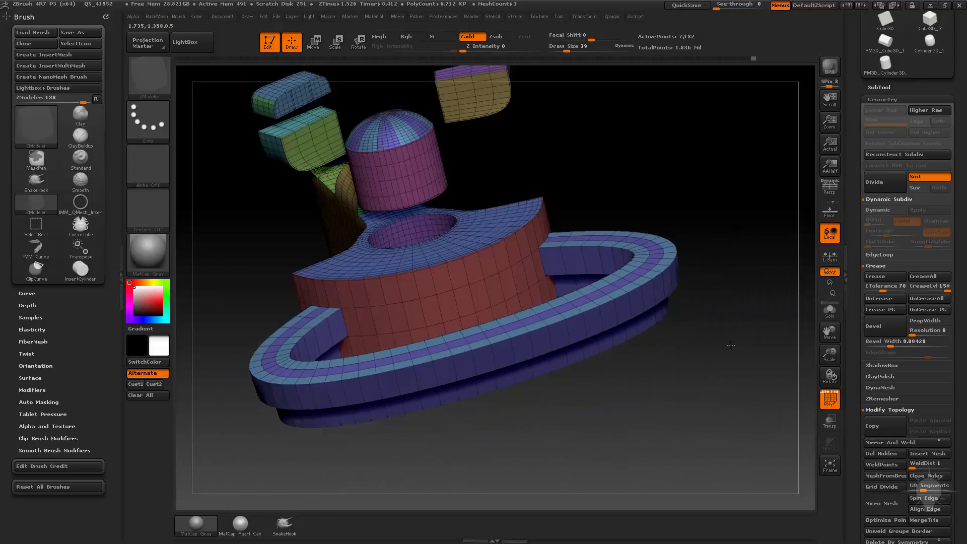
mouse_move(742, 392)
left_mouse_down()
mouse_move(773, 318)
mouse_move(745, 279)
mouse_move(740, 399)
mouse_move(678, 493)
mouse_move(733, 446)
mouse_move(537, 439)
mouse_move(548, 452)
mouse_move(537, 435)
left_mouse_up()
Step: Delete adjacent polygons from both sides of the long arm to cut two irregular holes
key("ctrl")
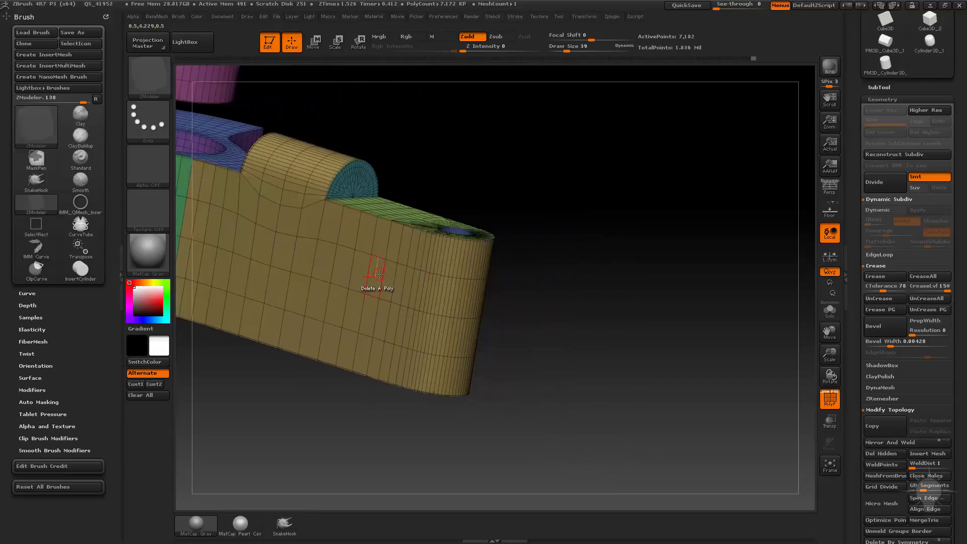
left_click_drag(613, 260, 619, 278, "alt")
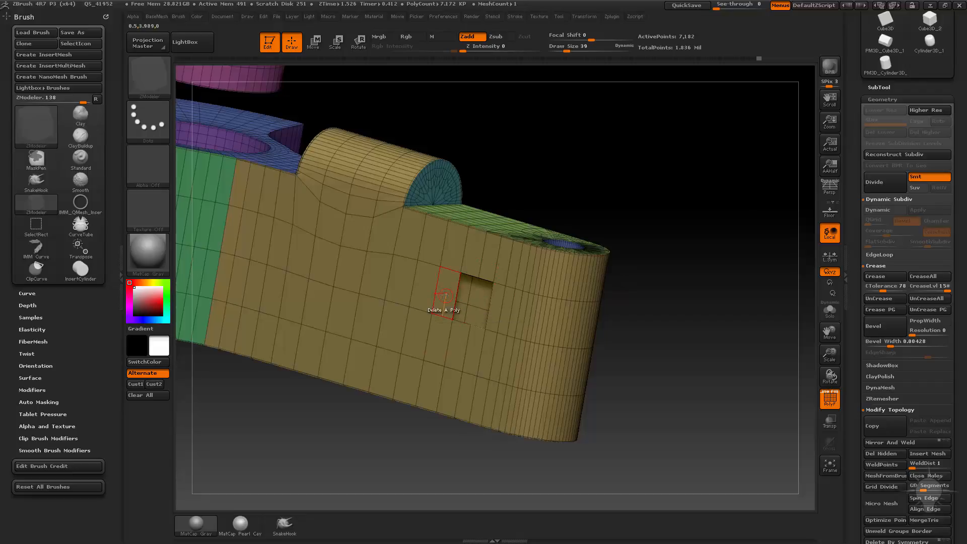
left_click_drag(631, 339, 399, 312)
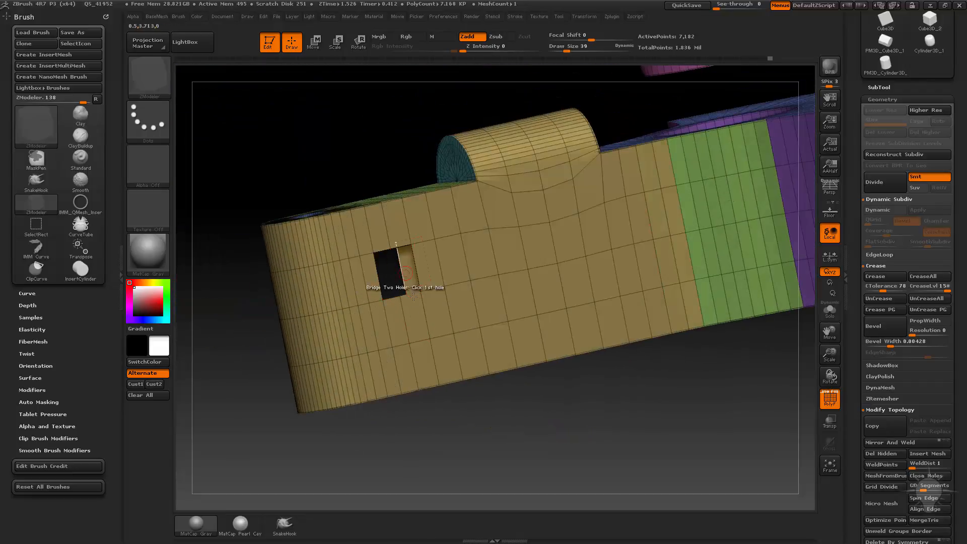
left_click_drag(549, 379, 623, 378)
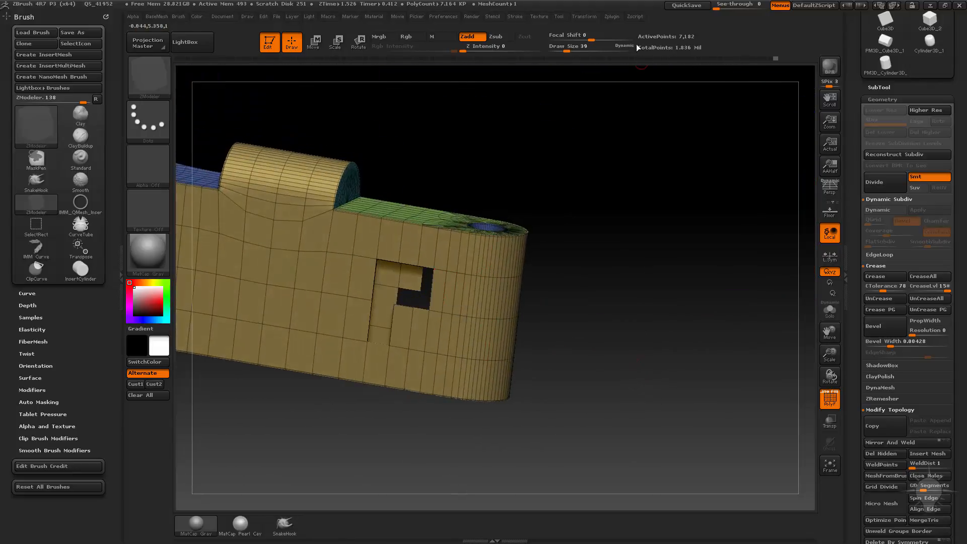
Step: Quick-save the project and try bridging the two holes on opposite sides of the long arm
left_click(693, 6)
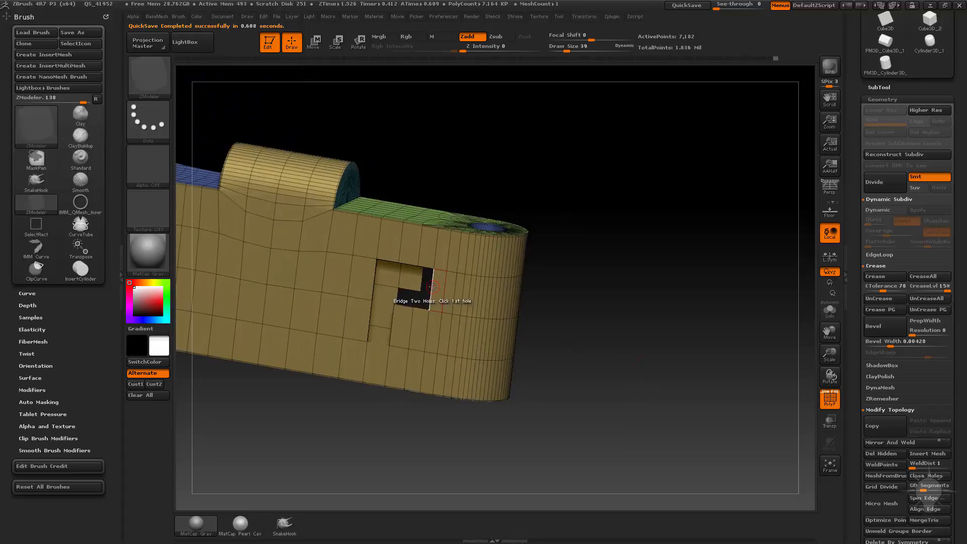
left_click_drag(639, 312, 471, 302)
left_click(487, 283)
left_click(521, 282)
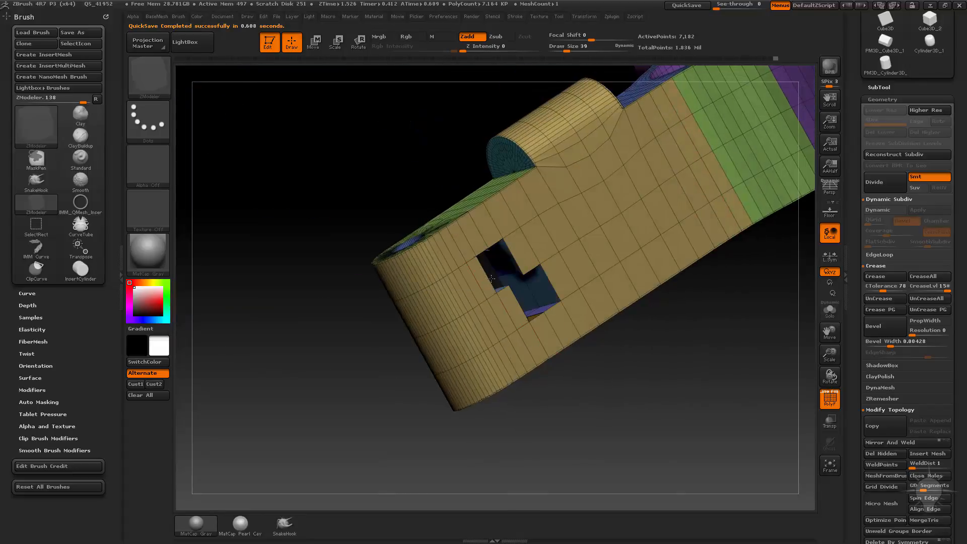
left_click_drag(507, 250, 851, 392)
Step: Undo the bridging attempt and the polygon deletions on the long arm
key("ctrl+z")
mouse_move(702, 440)
left_mouse_down()
mouse_move(779, 424)
mouse_move(614, 363)
mouse_move(628, 250)
mouse_move(702, 417)
mouse_move(731, 446)
mouse_move(755, 452)
left_mouse_up()
key("ctrl+z")
key("ctrl+z")
key("ctrl+z")
key("ctrl+z")
key("ctrl+z")
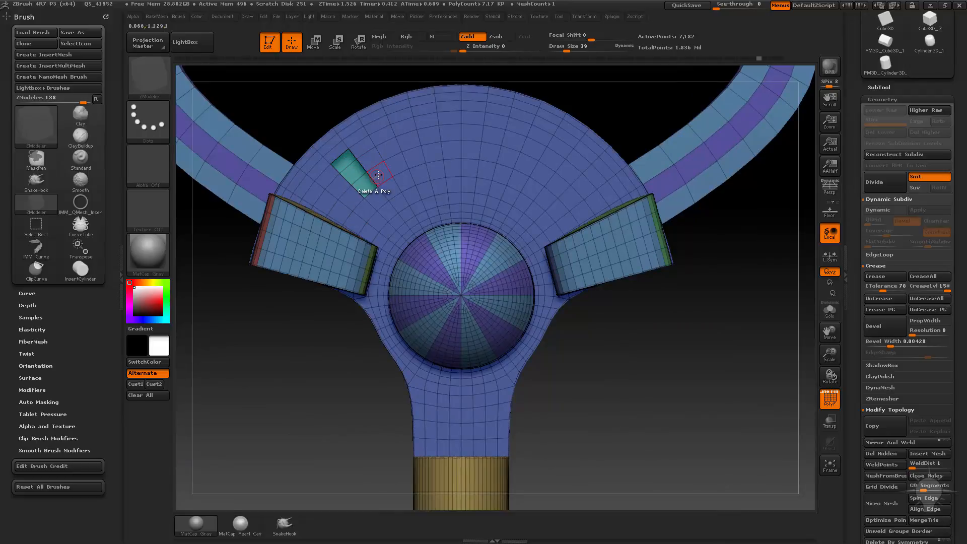
Step: Cut two stepped holes in the curved base's top face by deleting polygons and bridge them with an arched handle
left_click_drag(763, 327, 516, 214)
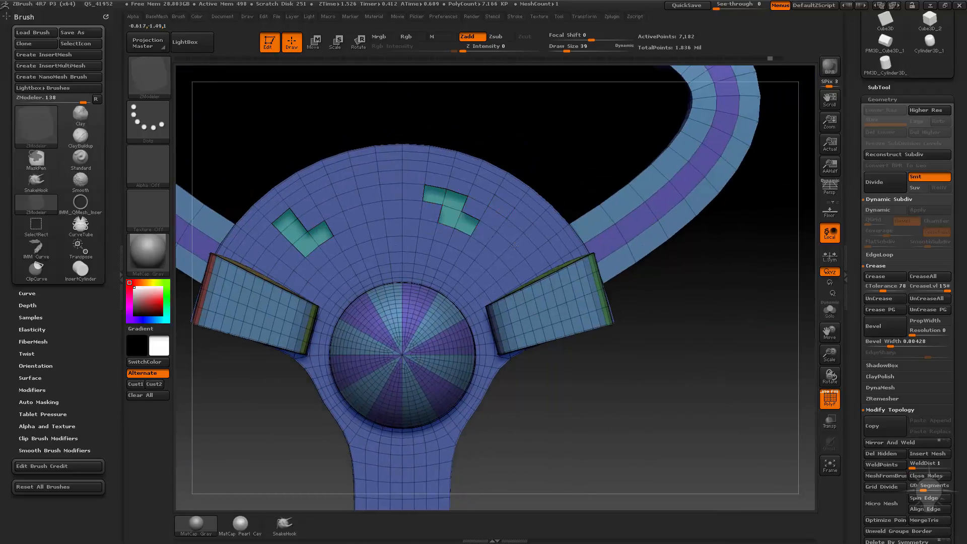
left_click_drag(691, 363, 729, 381, "alt")
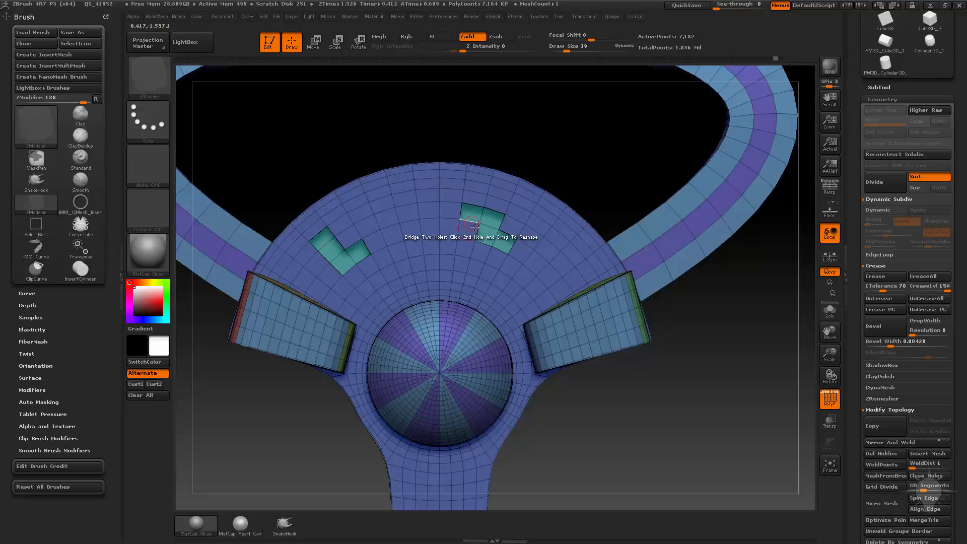
left_click_drag(759, 412, 399, 246)
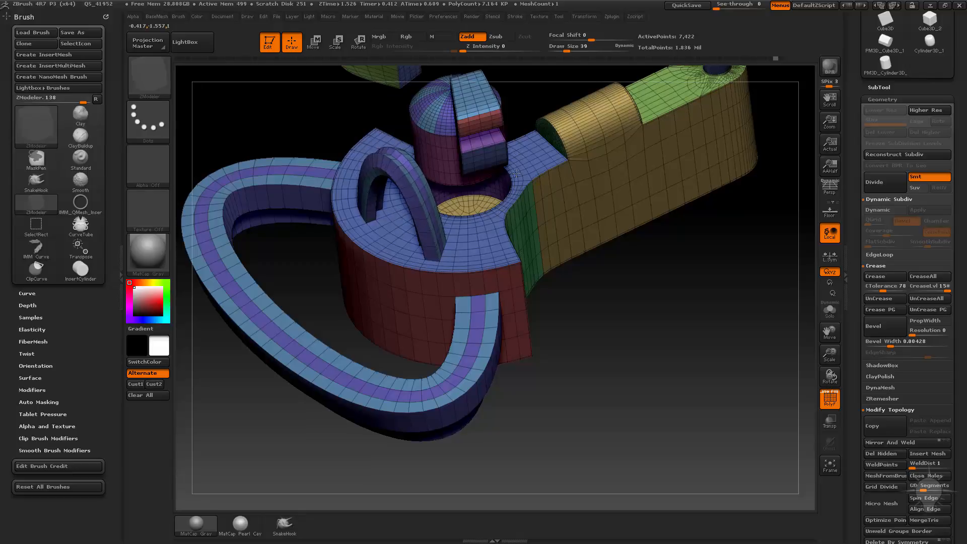
left_click_drag(628, 306, 610, 384)
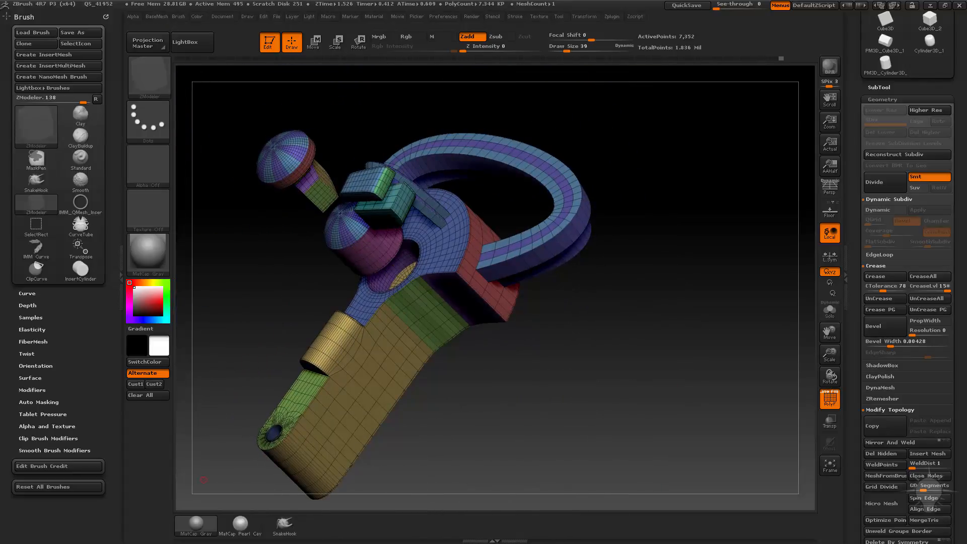
left_click_drag(702, 389, 824, 340)
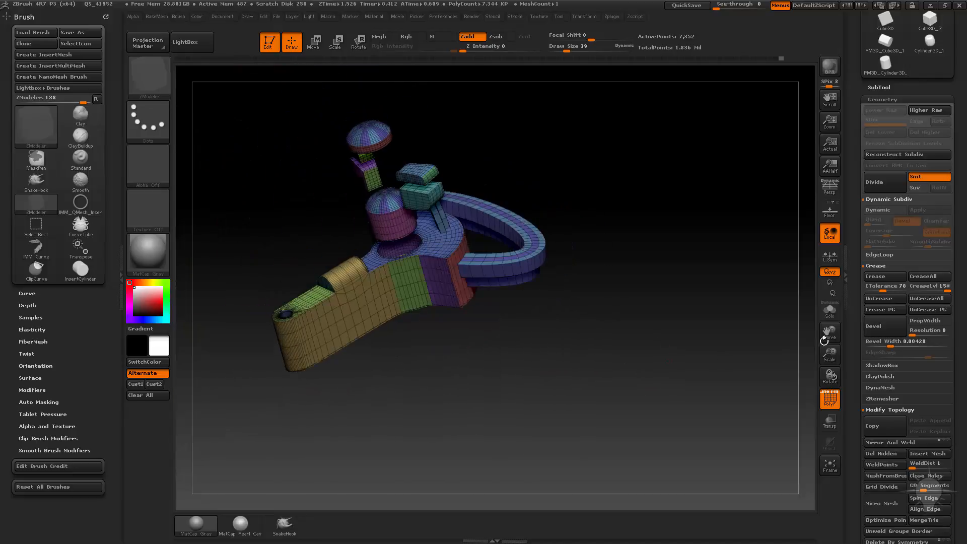
Step: Initialize the tool as a new QCube with X, Y and Z resolution 3
scroll(885, 424, "down", 10)
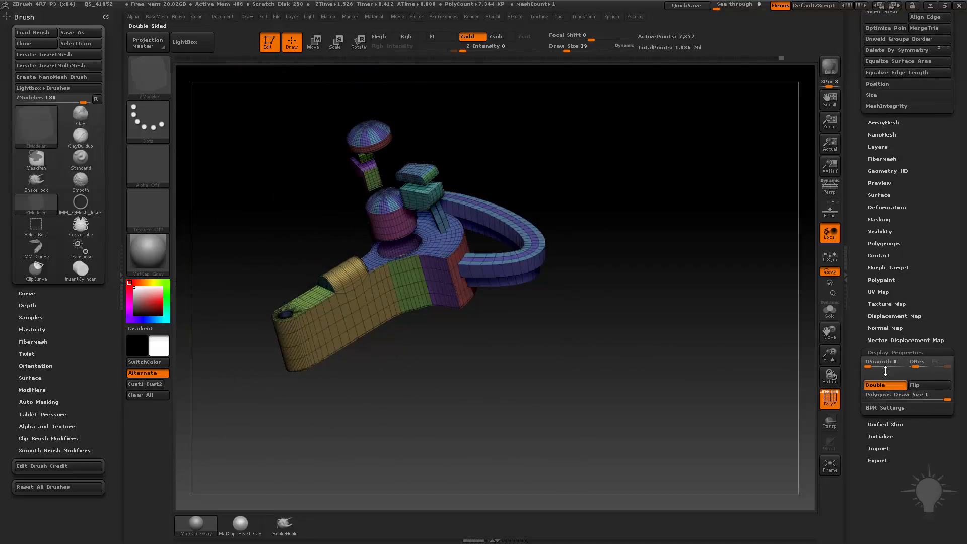
left_click(885, 354, "shift")
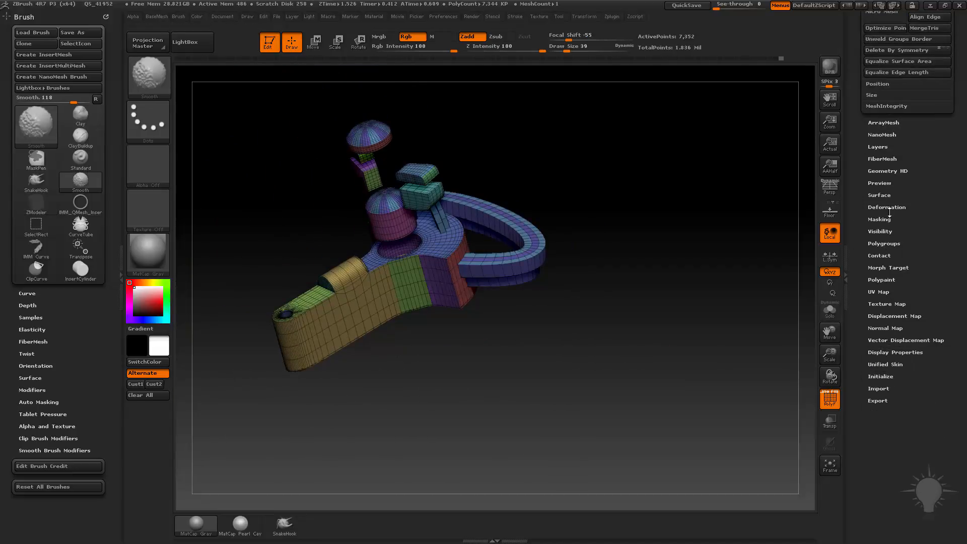
left_click(879, 377)
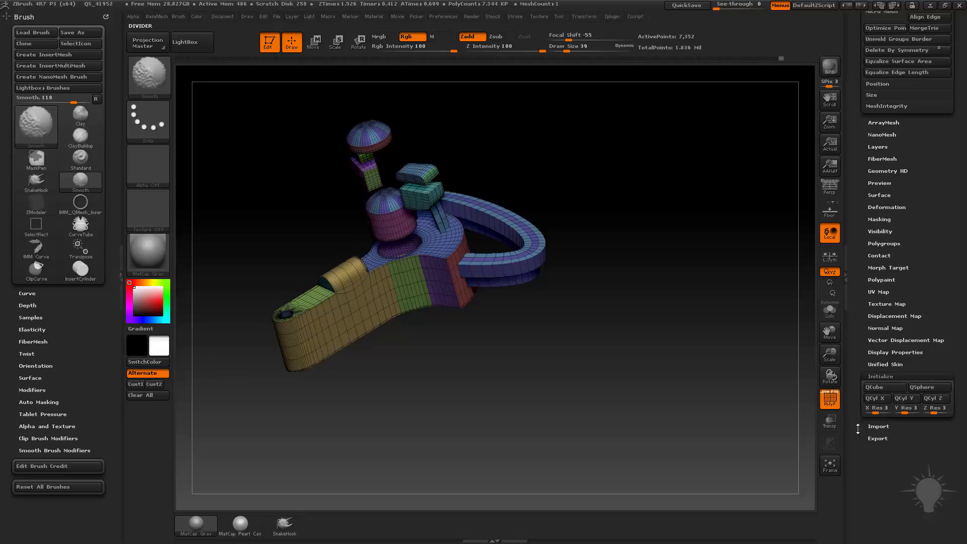
left_click(881, 387)
left_click_drag(603, 340, 549, 347, "alt")
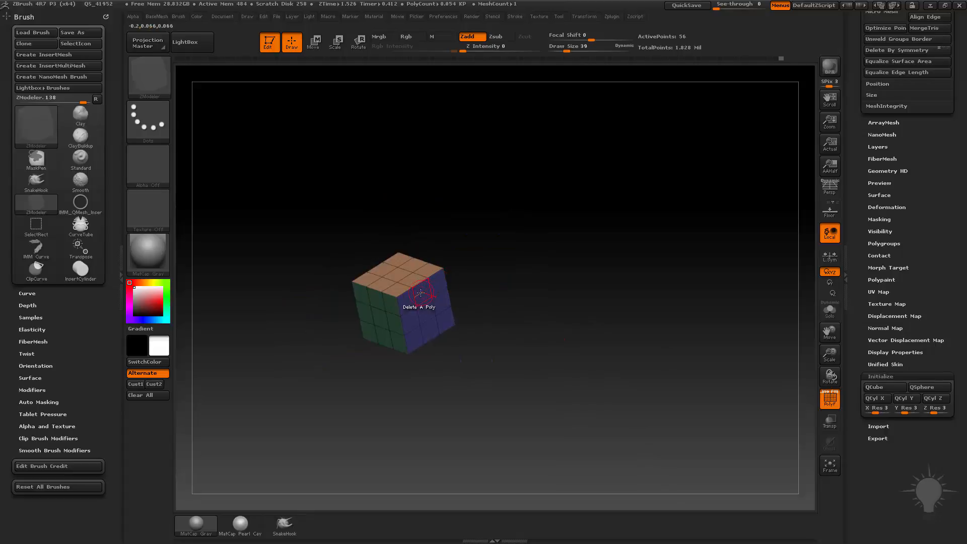
Step: Extrude a block of polygons from the cube's blue side face with QMesh to form a long arm
key("space")
left_click(463, 158)
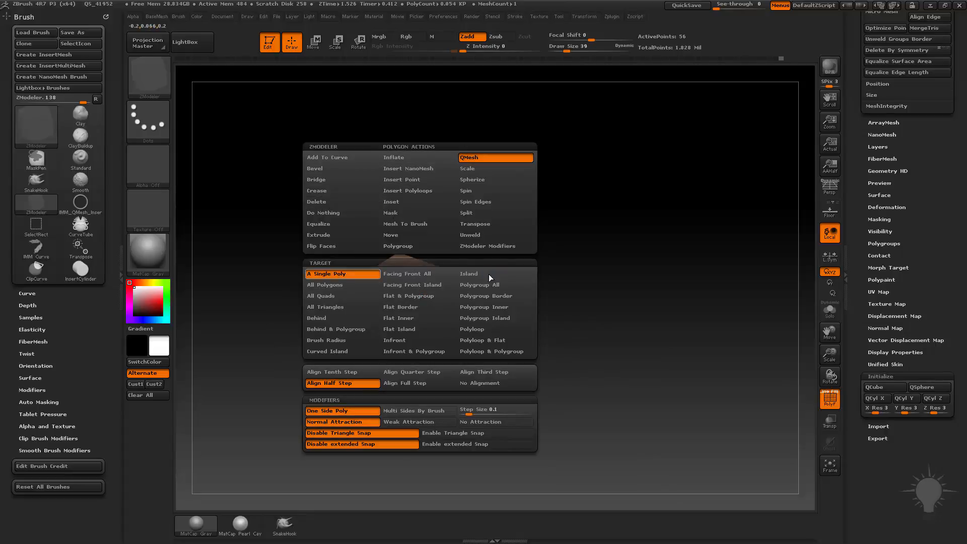
left_click(488, 274)
left_click_drag(431, 305, 673, 347)
Step: Set the edge action to Insert and add multiple edge loops across the outer half of the arm
key("space")
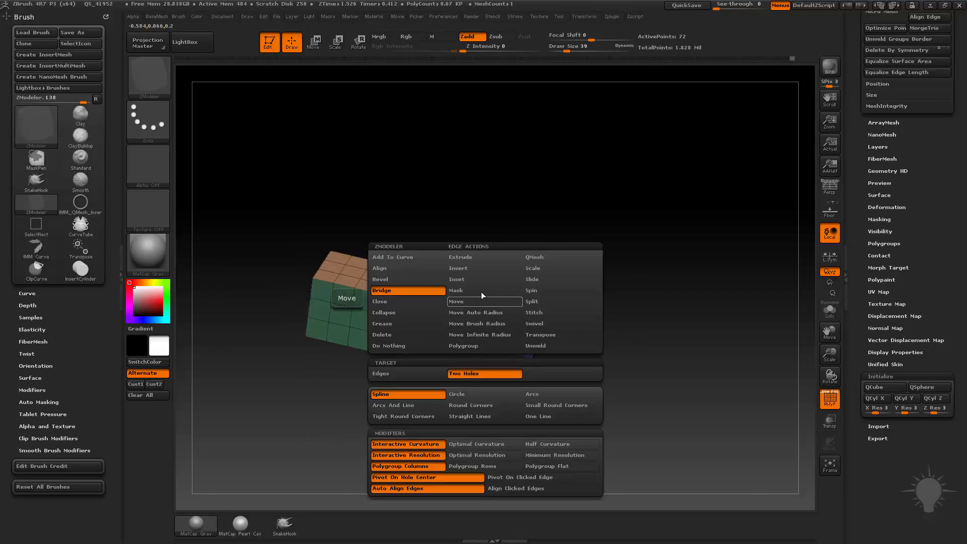
left_click(479, 269)
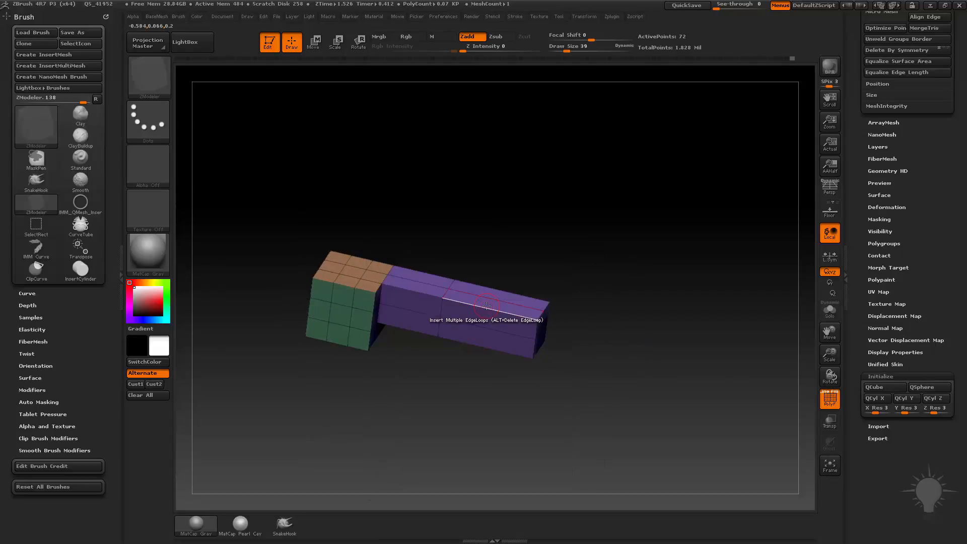
left_click(525, 317)
left_click_drag(525, 317, 625, 375)
Step: Apply Mirror And Weld to the mesh so the arm extends from both sides of the cube
key("5")
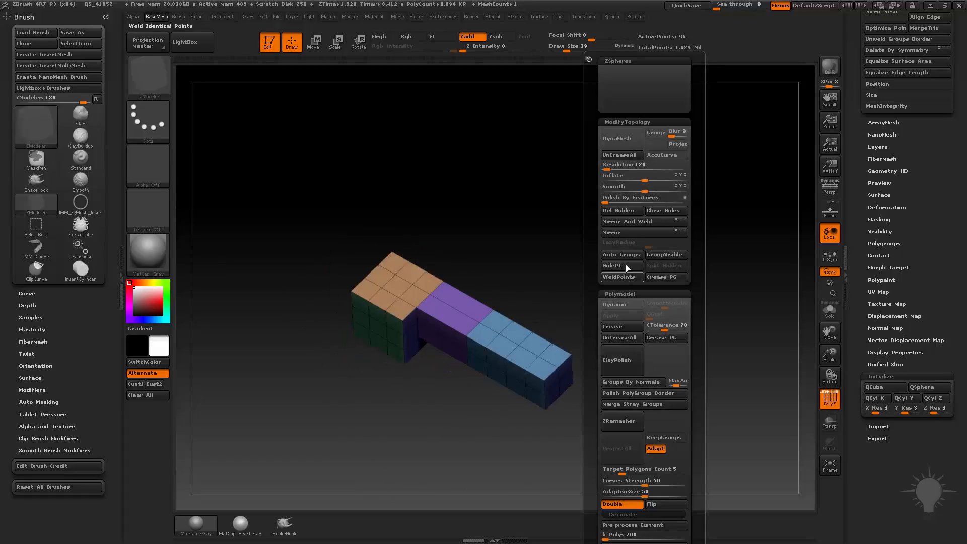
left_click(626, 228)
left_click(625, 223)
key("ctrl+z")
key("ctrl+z")
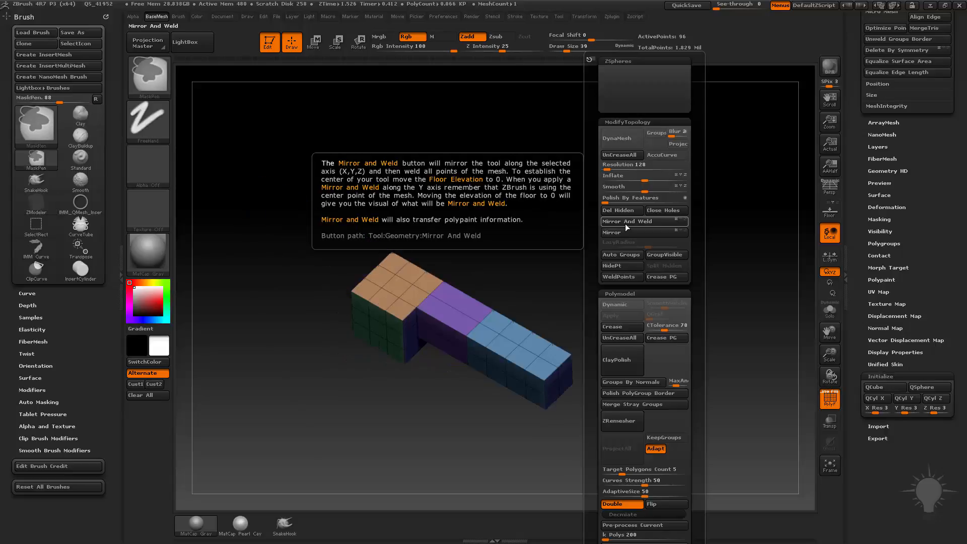
left_click(625, 222)
mouse_move(554, 221)
left_mouse_down()
mouse_move(529, 270)
mouse_move(606, 276)
mouse_move(603, 316)
mouse_move(667, 339)
mouse_move(594, 363)
mouse_move(551, 399)
mouse_move(503, 360)
left_mouse_up()
Step: Switch to the Standard brush and back to the ZModeler brush
key("b")
key("s")
key("t")
key("b")
key("z")
key("m")
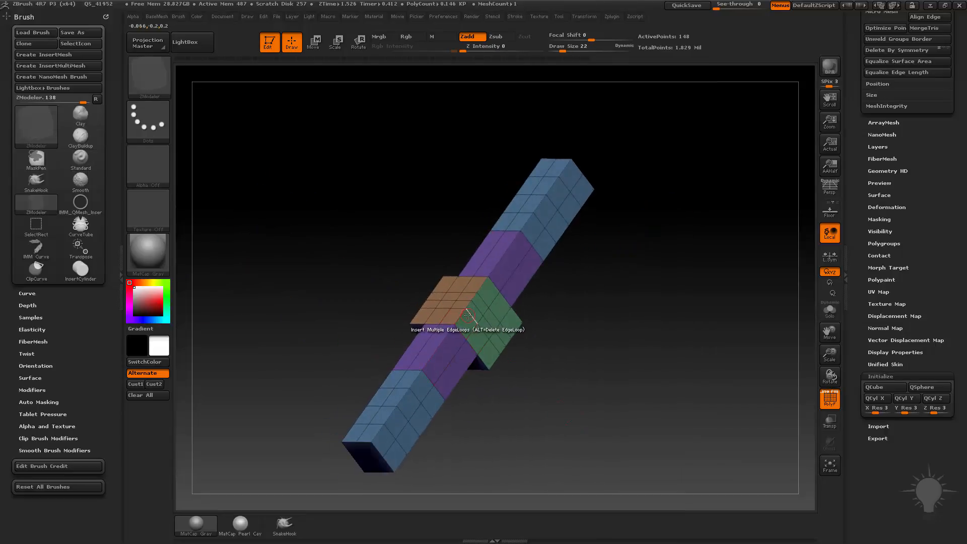
Step: Set the edge Insert target to Single EdgeLoop and delete surplus edge loops from the centre block and both arms
key("space")
left_click(443, 373)
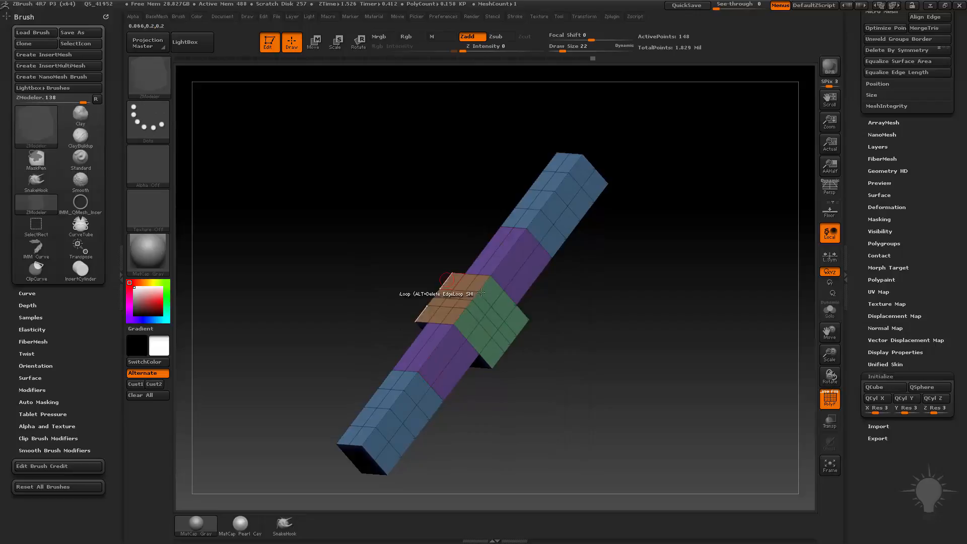
left_click(456, 322)
key("ctrl+z")
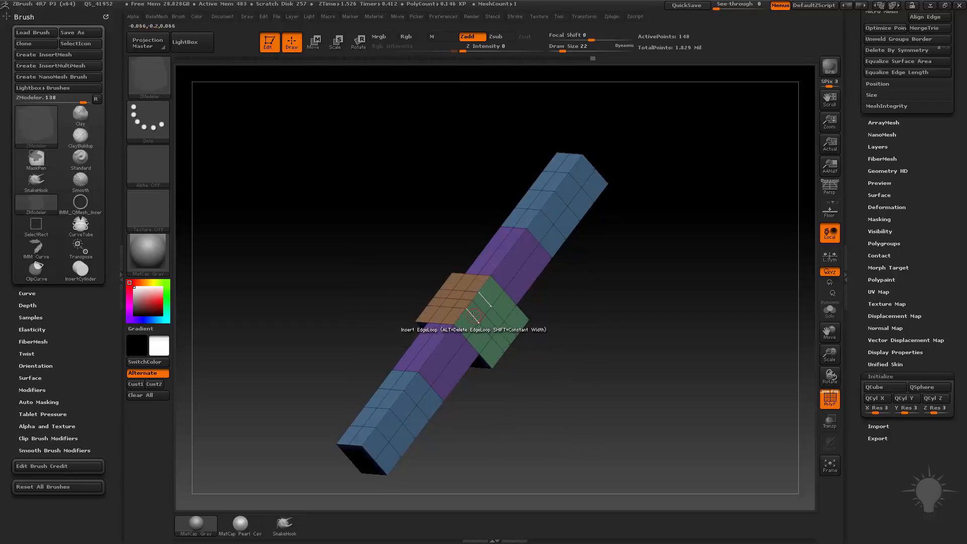
key("ctrl+z")
key("ctrl+z")
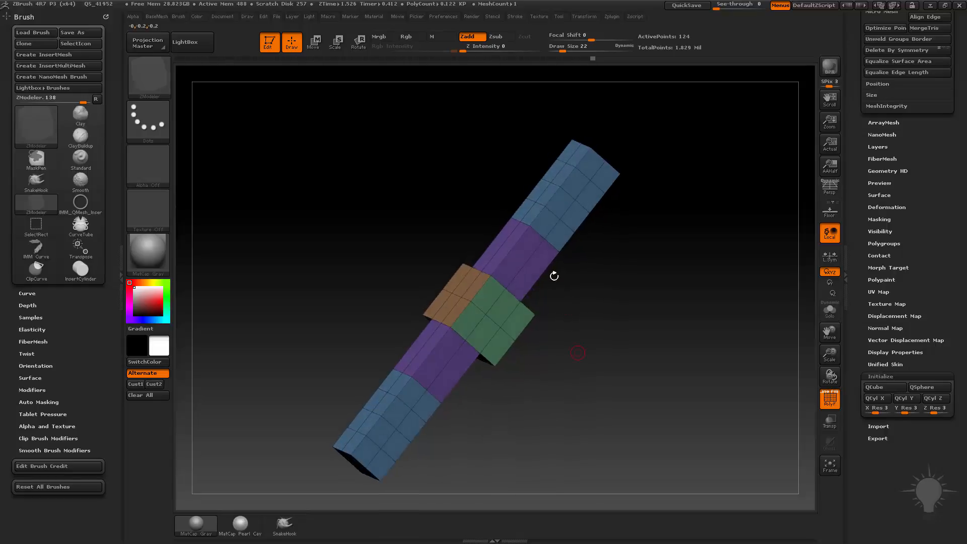
key("ctrl+z")
key("ctrl+z")
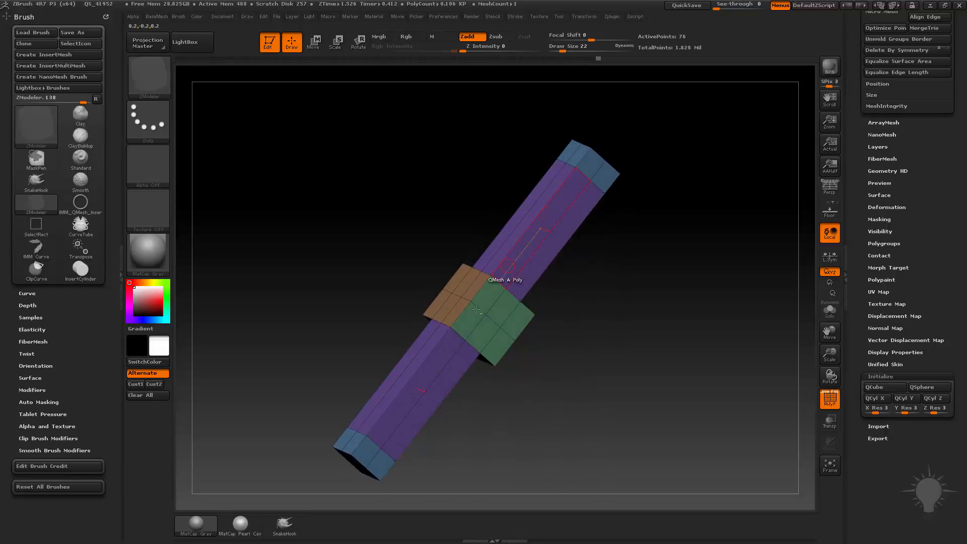
left_click_drag(615, 334, 445, 422)
key("ctrl+shift+z")
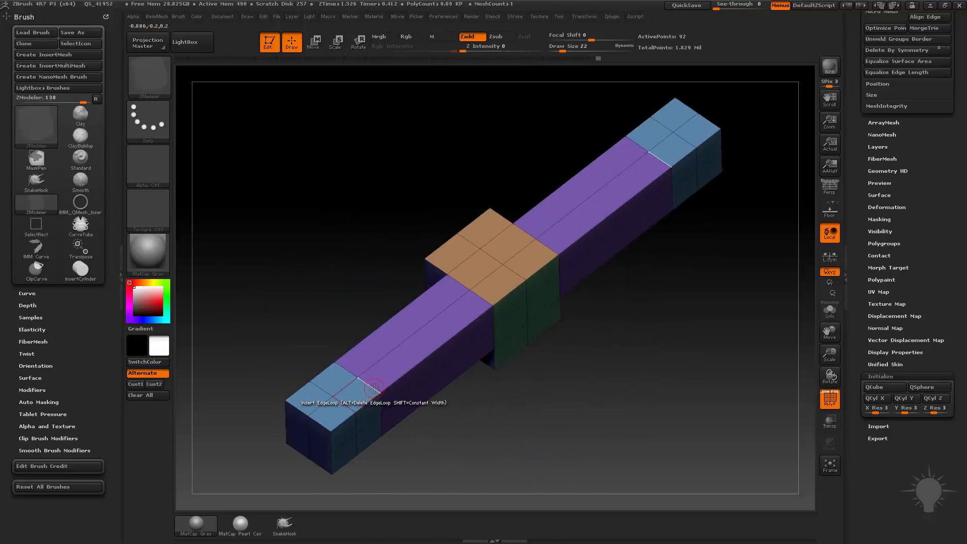
Step: Crease edges on the arm's blue end block using the EdgeLoop Complete target, and switch the Crease target to Edge
key("space")
left_click(274, 324)
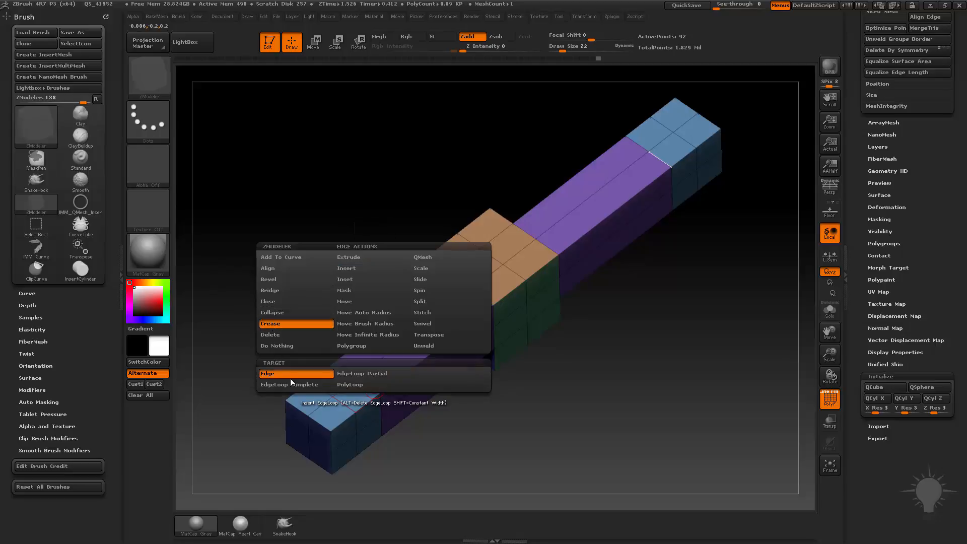
left_click(313, 386)
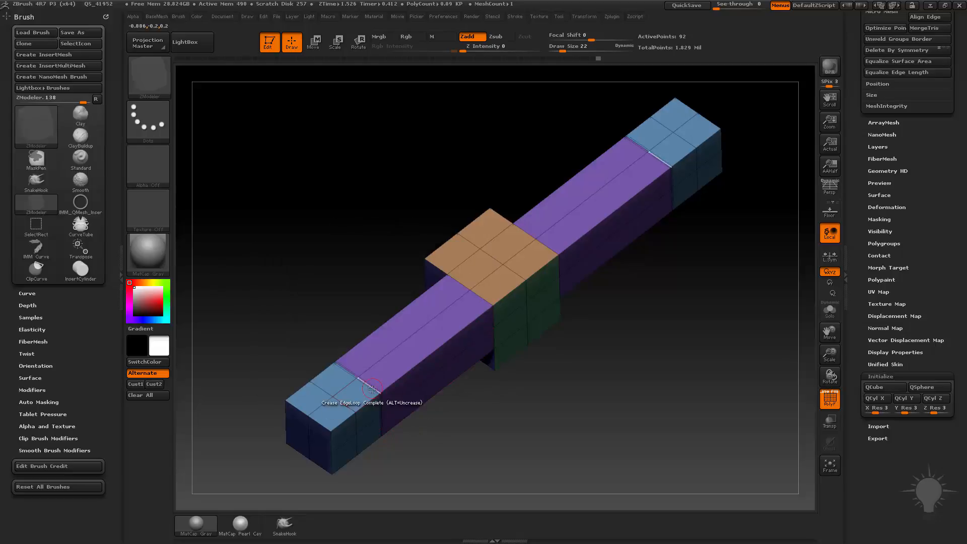
left_click(376, 442)
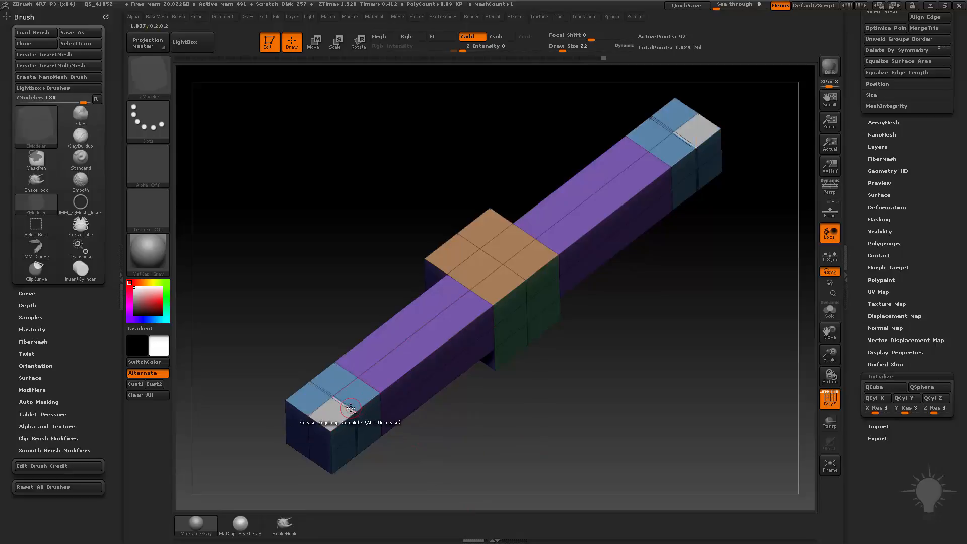
key("space")
left_click(276, 373)
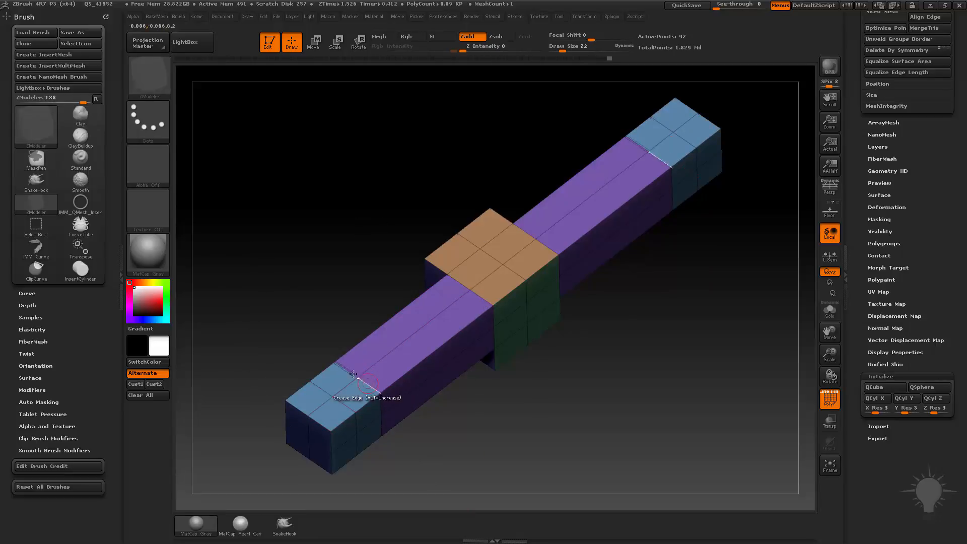
left_click_drag(529, 451, 650, 440)
Step: Return the edge action to Insert and try adding a single edge loop across the purple arm sections, removing it again
key("space")
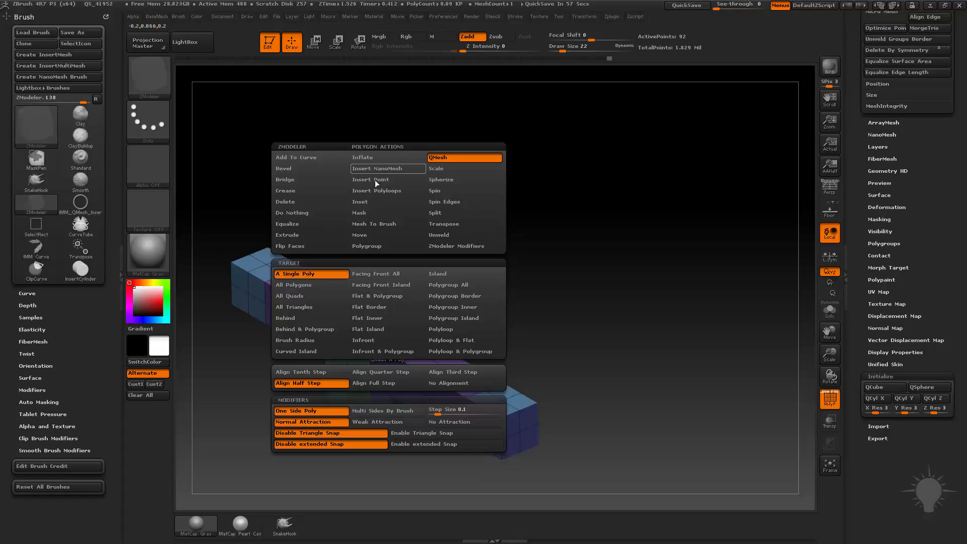
key("space")
left_click(398, 269)
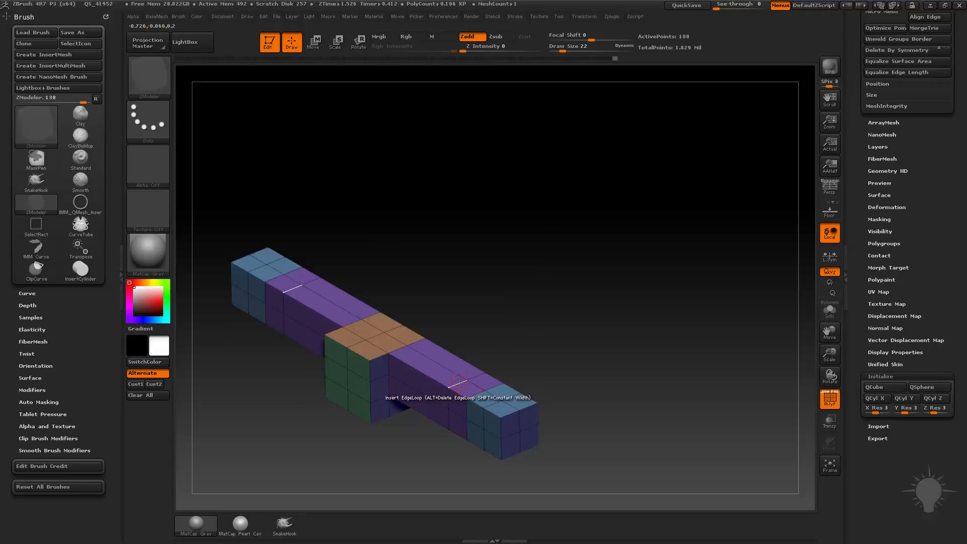
key("space")
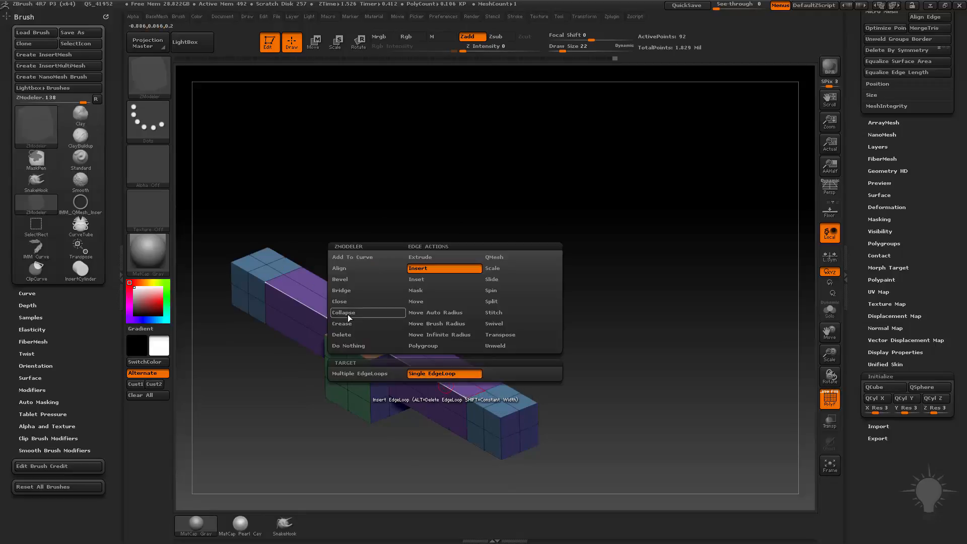
left_click(360, 335)
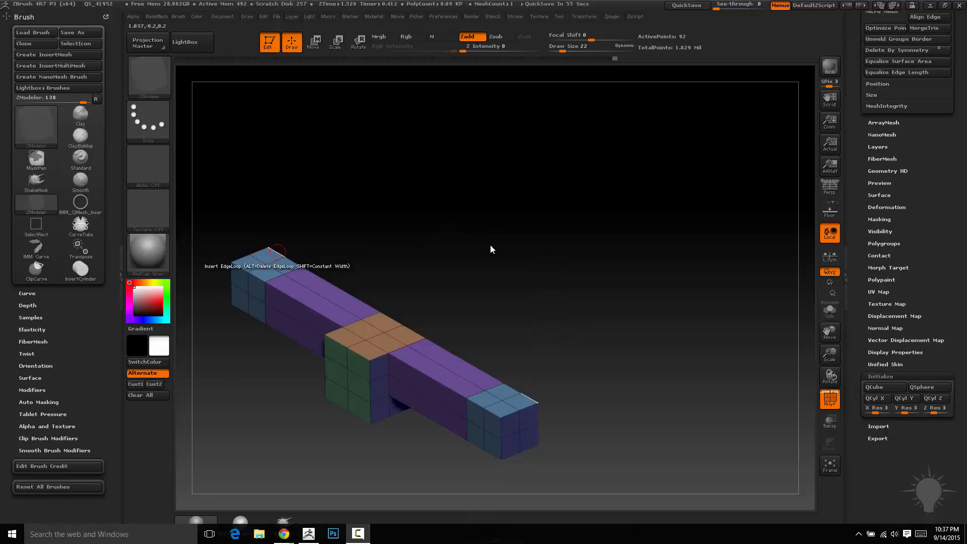
left_click_drag(491, 249, 495, 307)
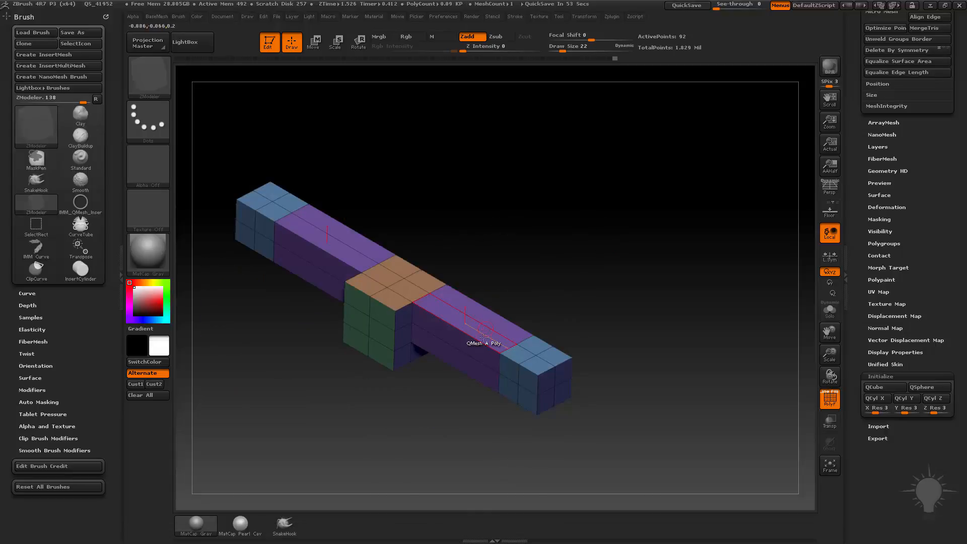
Step: Slide a new edge loop along the arms with Z Intensity at 0 and undo the insertion
key("space")
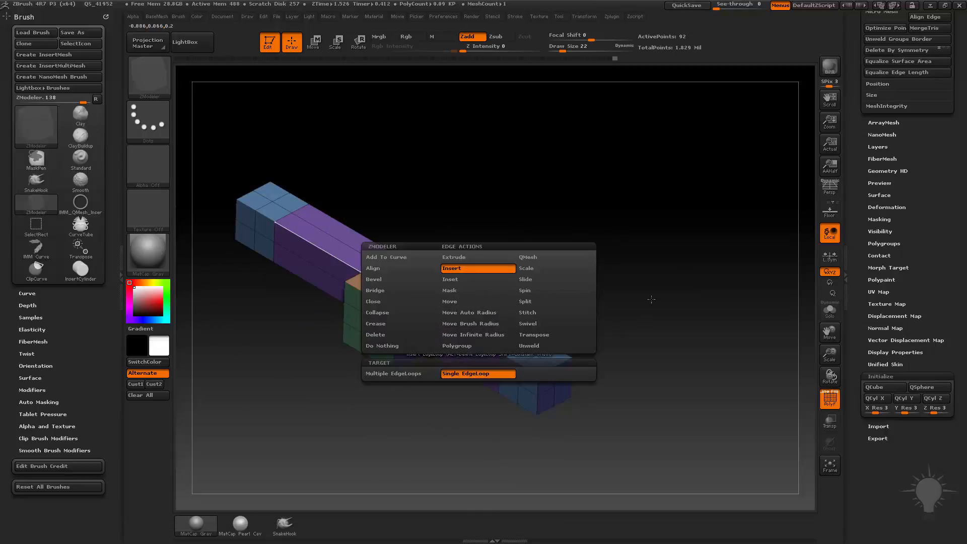
left_click_drag(651, 299, 674, 308)
left_click_drag(465, 334, 503, 339)
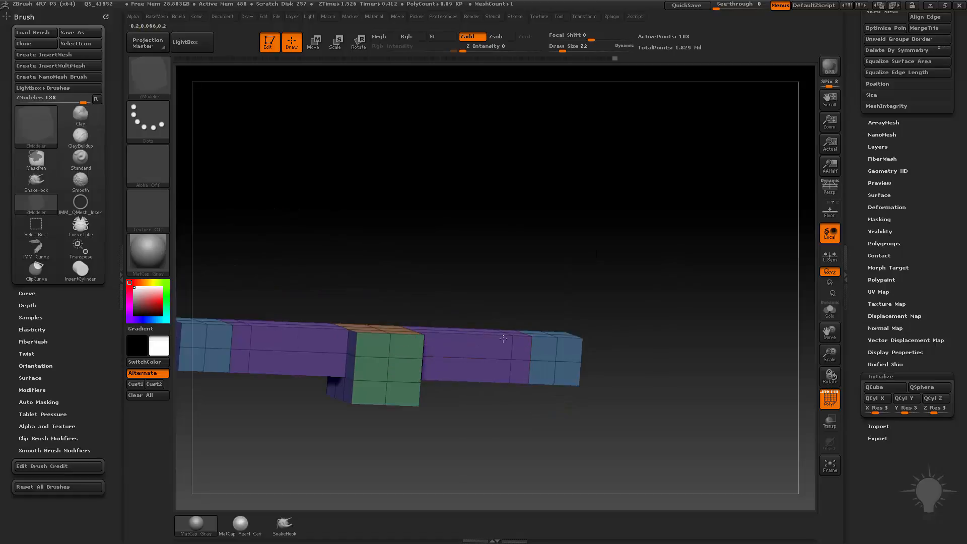
left_click_drag(612, 296, 599, 322)
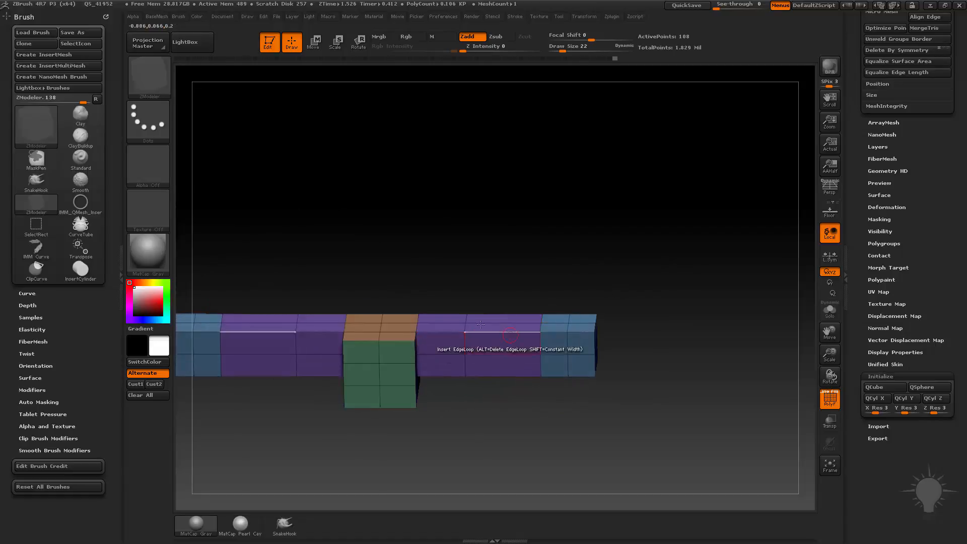
key("ctrl+z")
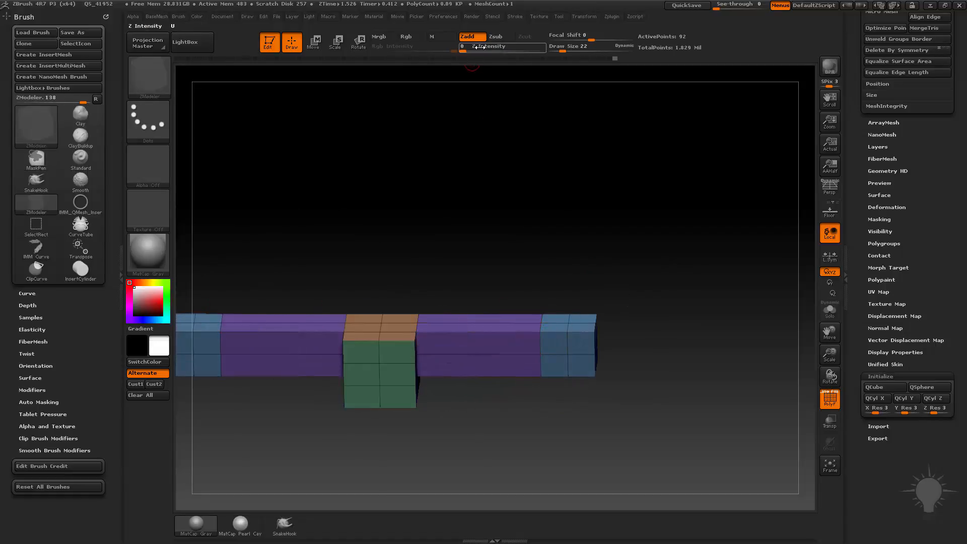
Step: Insert two bulging edge loops into the arms, the middle one at Z Intensity 50 and the outer one at 100
left_click_drag(480, 47, 511, 53)
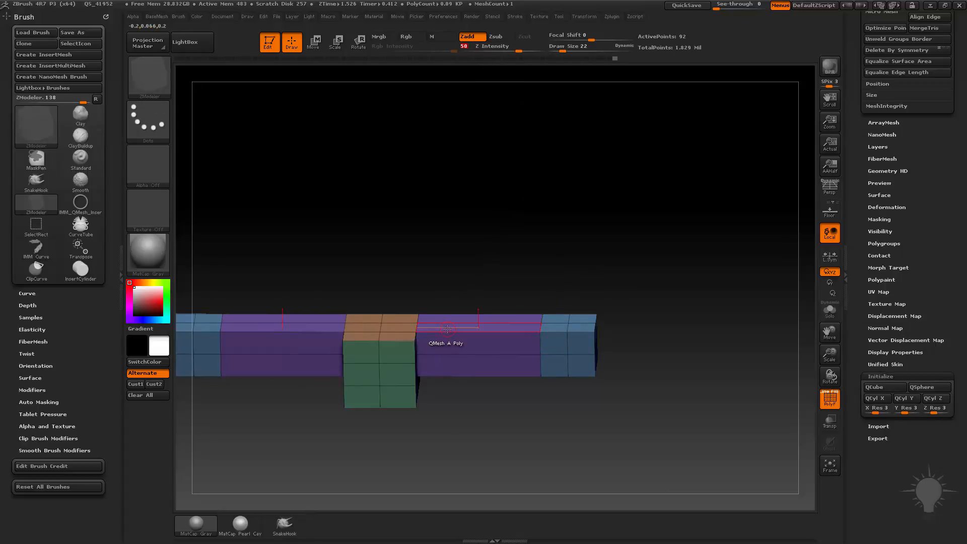
left_click_drag(448, 331, 478, 337)
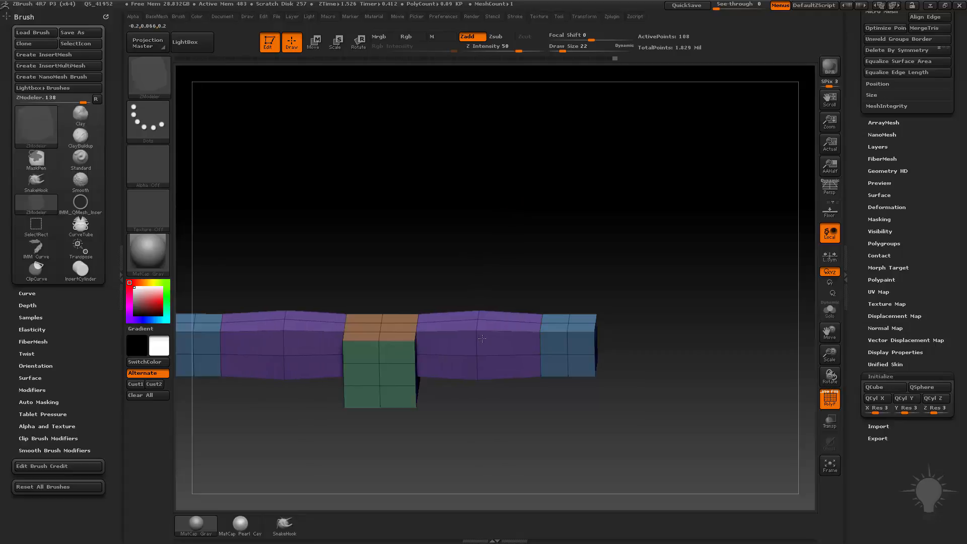
mouse_move(699, 355)
left_mouse_down()
mouse_move(689, 344)
mouse_move(706, 347)
left_mouse_up()
left_click_drag(523, 48, 542, 49)
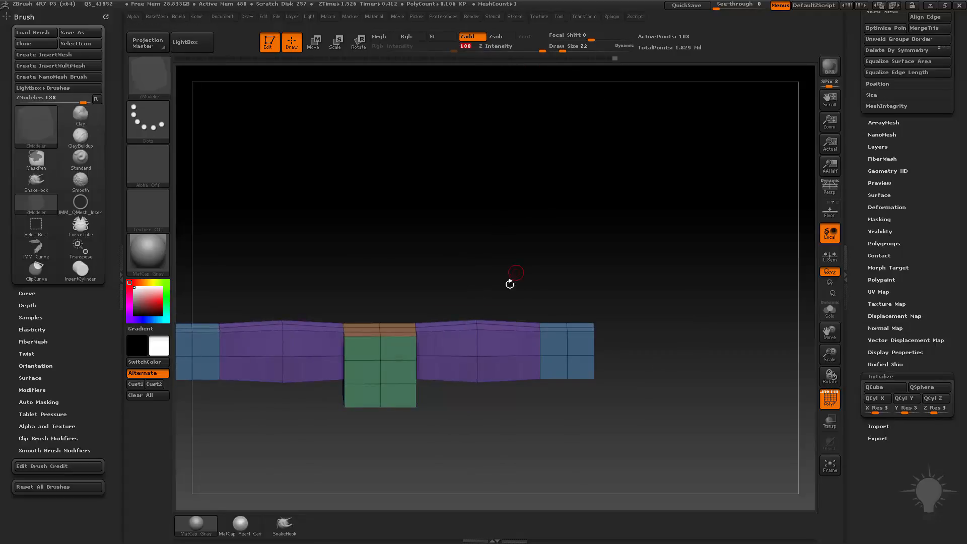
left_click_drag(483, 340, 511, 329)
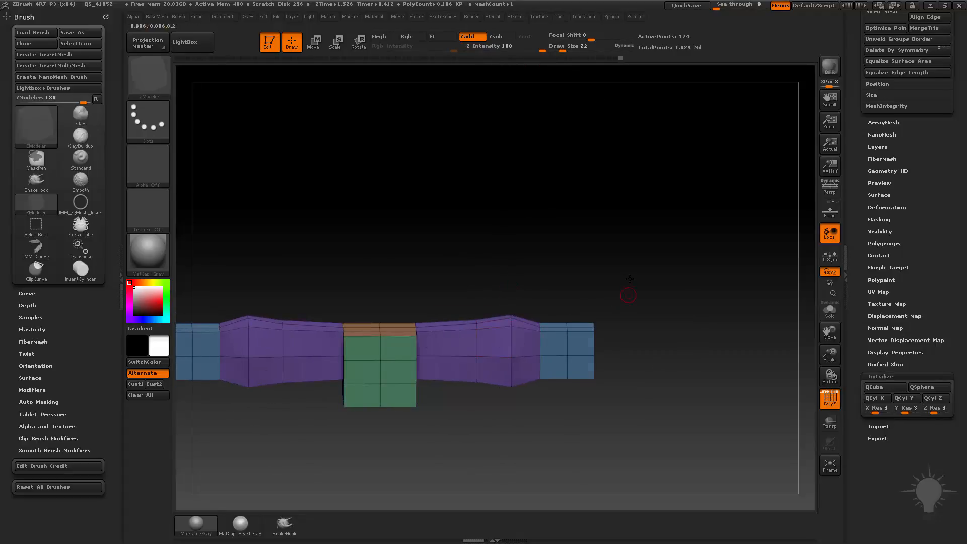
Step: Try Bevel with the EdgeLoop Complete target on an edge loop of the arm's end block and undo it
left_click_drag(630, 279, 398, 310)
key("space")
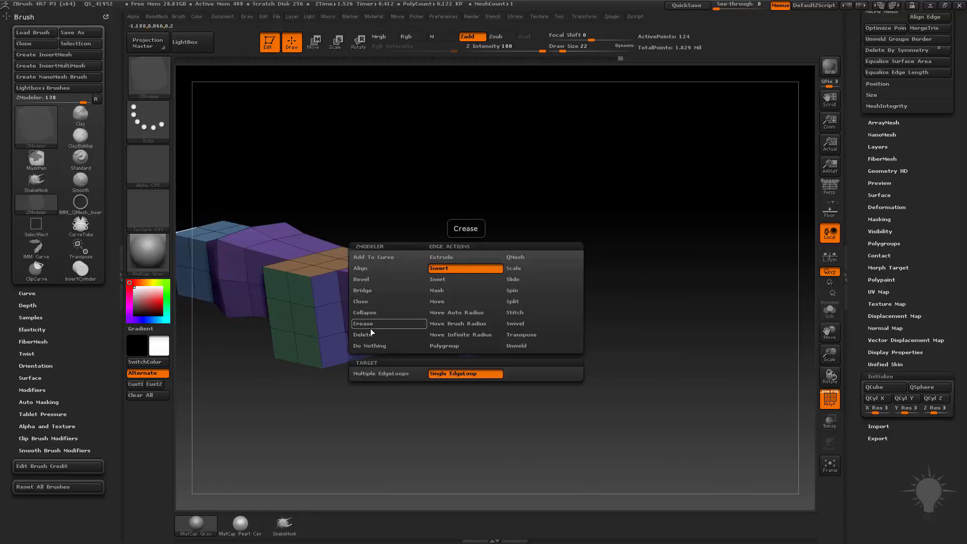
left_click(375, 280)
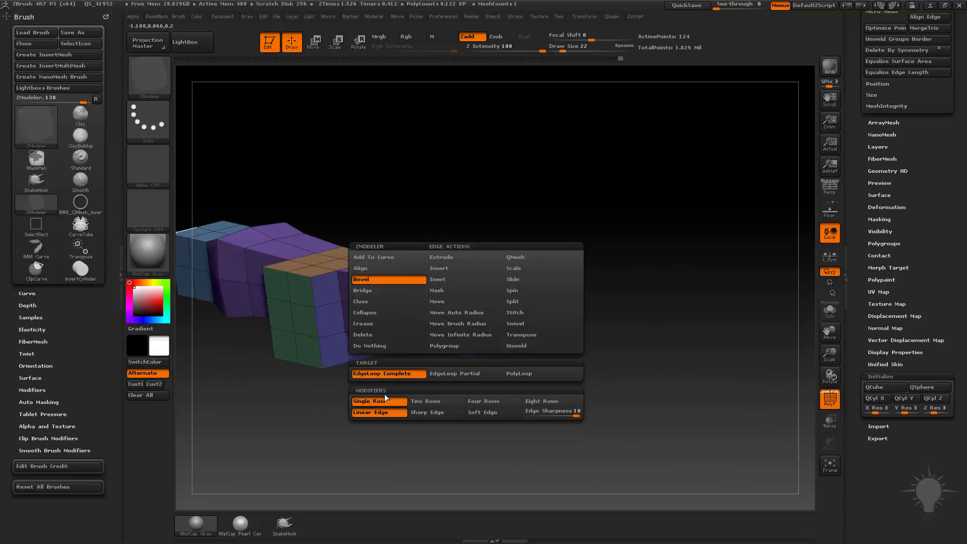
left_click_drag(476, 302, 467, 313)
key("ctrl+z")
key("ctrl+z")
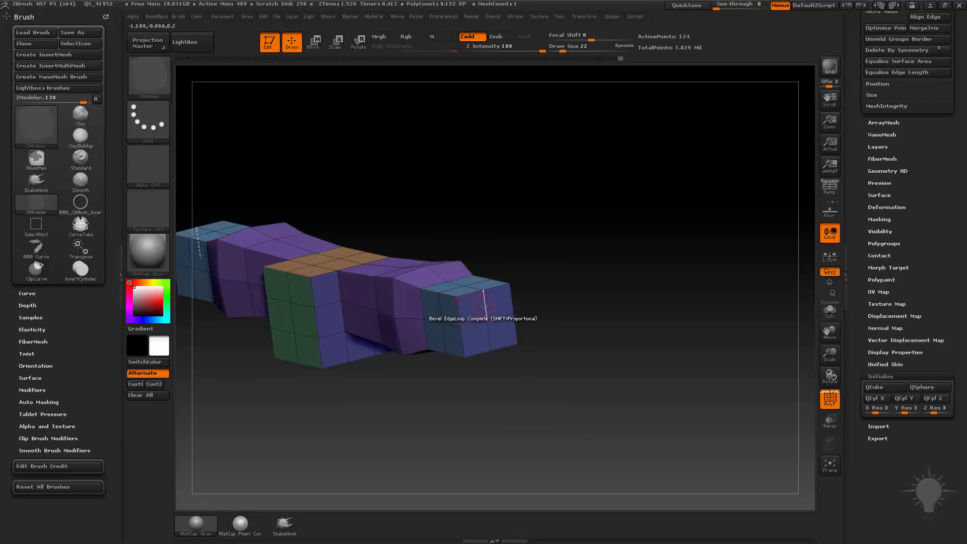
Step: Inset the arm's square end face using the polygon Inset action with Flat Island and Inset Region
key("space")
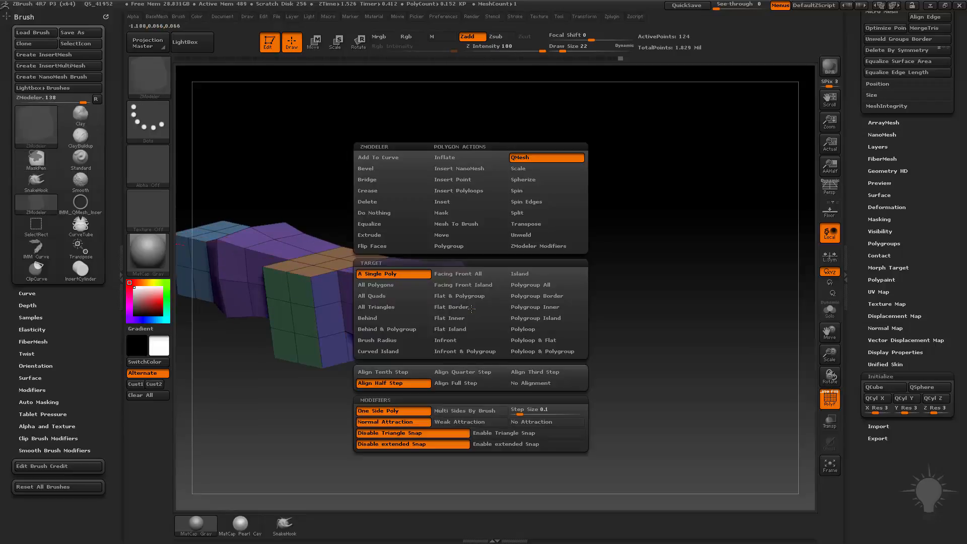
left_click(461, 200)
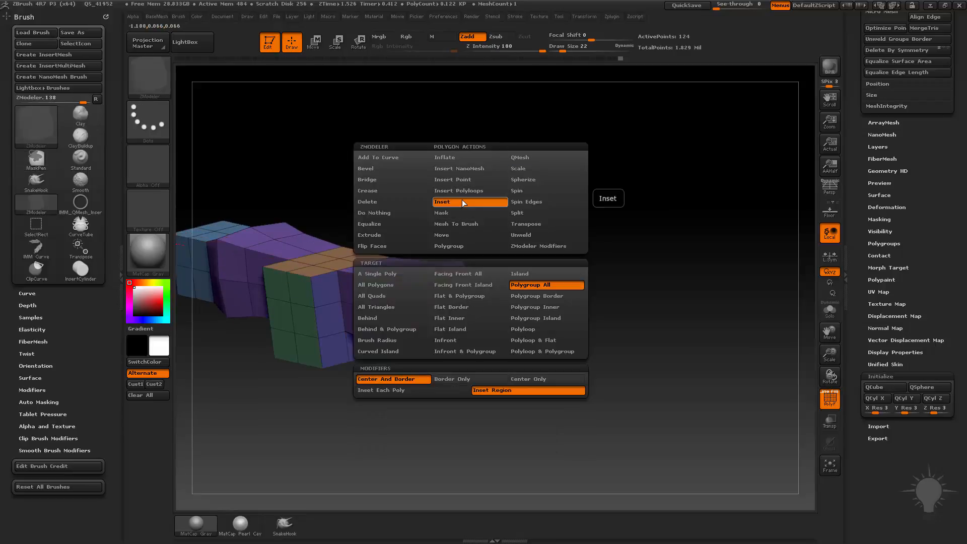
left_click(488, 328)
key("space")
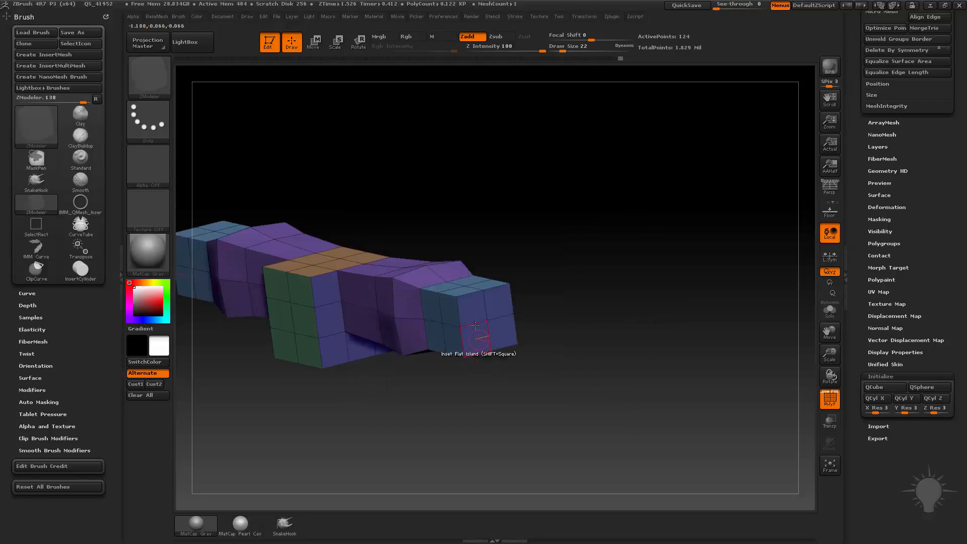
left_click_drag(475, 313, 475, 310)
left_click_drag(530, 291, 528, 299, "alt")
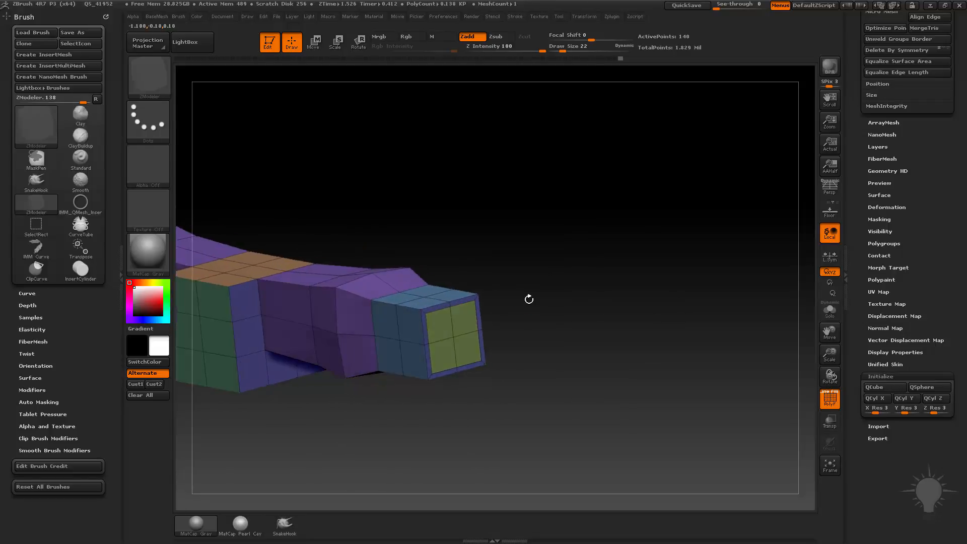
Step: Pull the arm's inset end face outward using the polygon QMesh action with the Polygroup Island target
key("space")
left_click(491, 158)
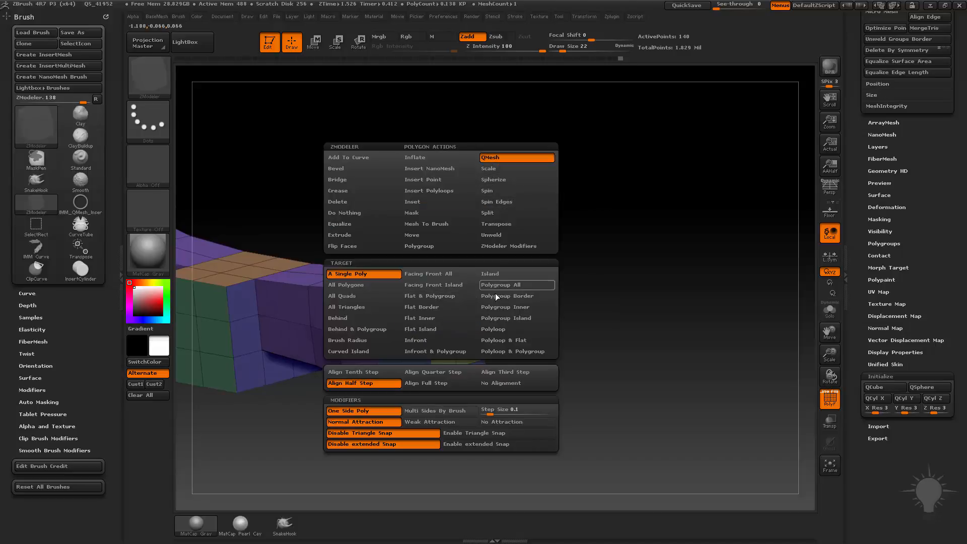
left_click(495, 294)
left_click_drag(443, 326, 456, 335)
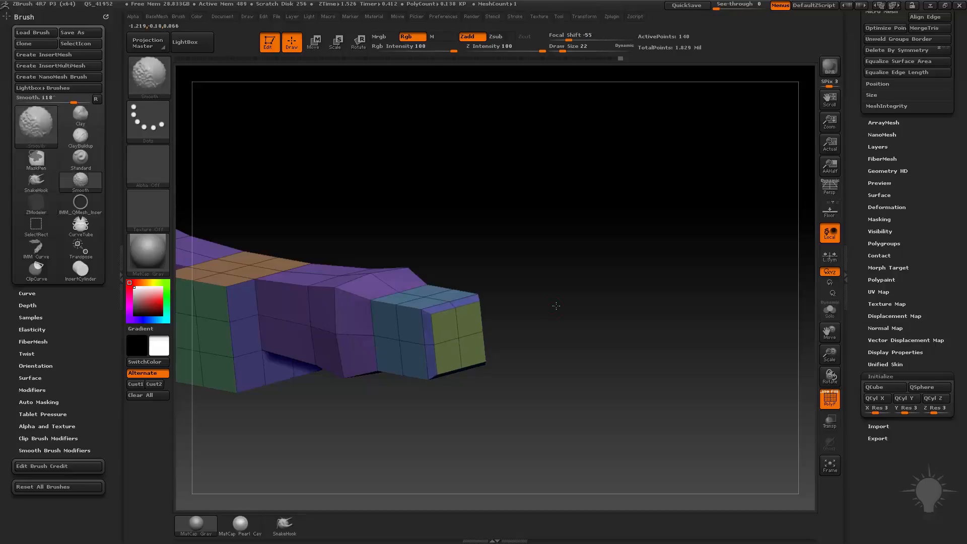
Step: Set the ZModeler edge action to Insert
left_click_drag(554, 304, 499, 353)
key("space")
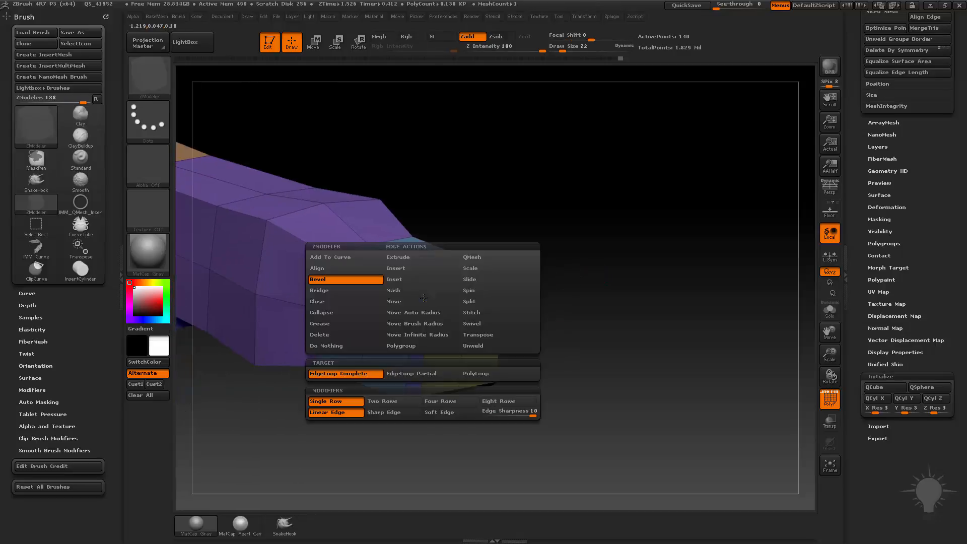
left_click(409, 270)
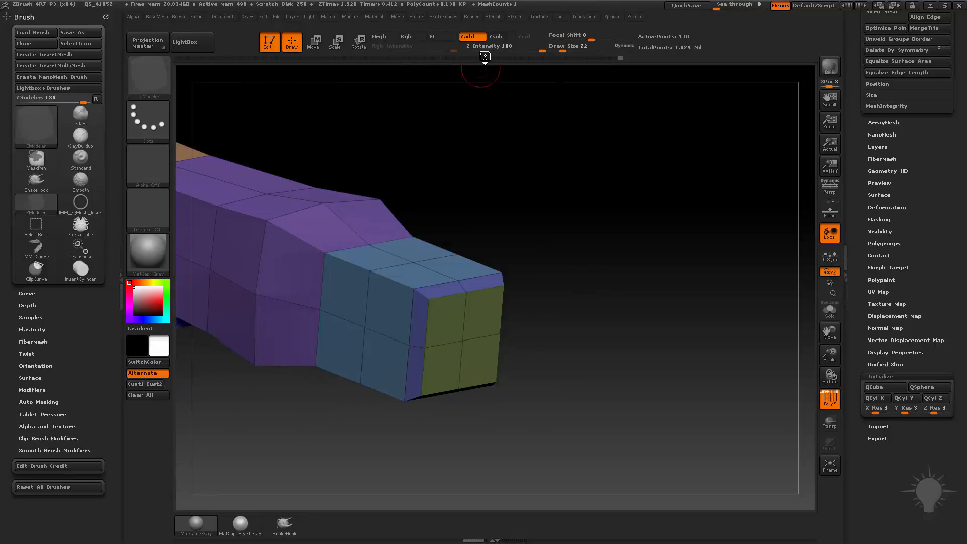
Step: Try inserting an edge loop in the arm end's sloped rim at Z Intensity 0, and undo the attempts
left_click_drag(484, 48, 437, 44)
left_click_drag(600, 201, 610, 220)
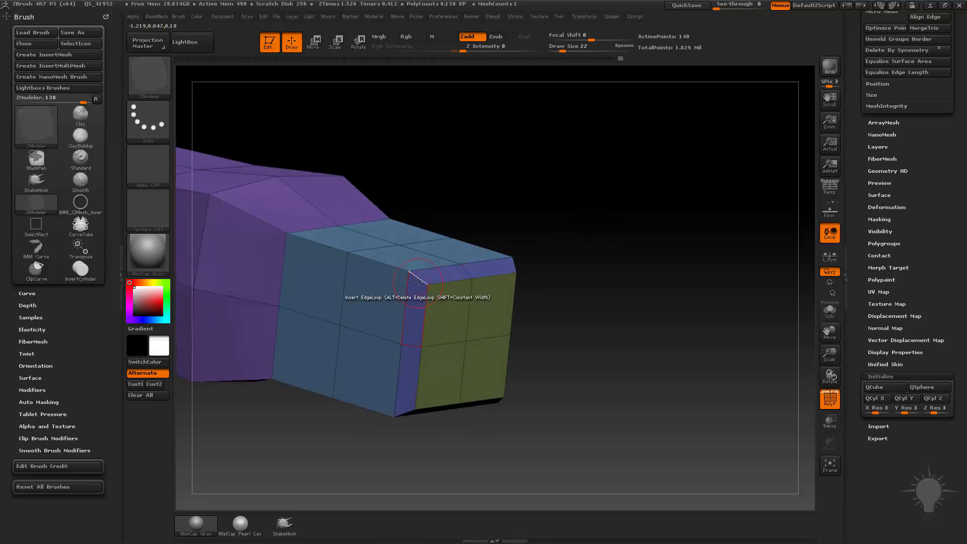
left_click_drag(418, 279, 411, 276)
key("ctrl+z")
left_click_drag(482, 297, 534, 267)
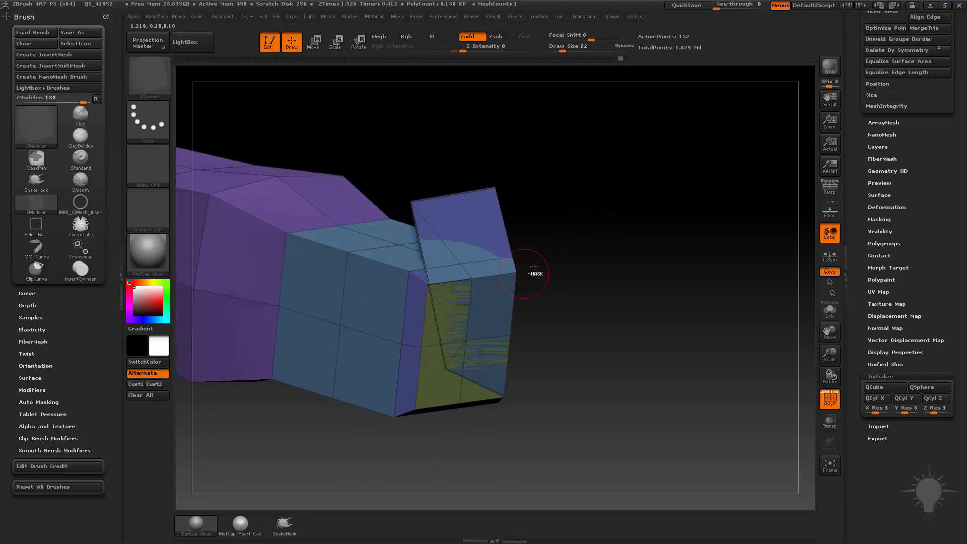
key("ctrl+z")
Step: Try inserting a bulging edge loop in the sloped rim at Z Intensity 26 and undo it
key("space")
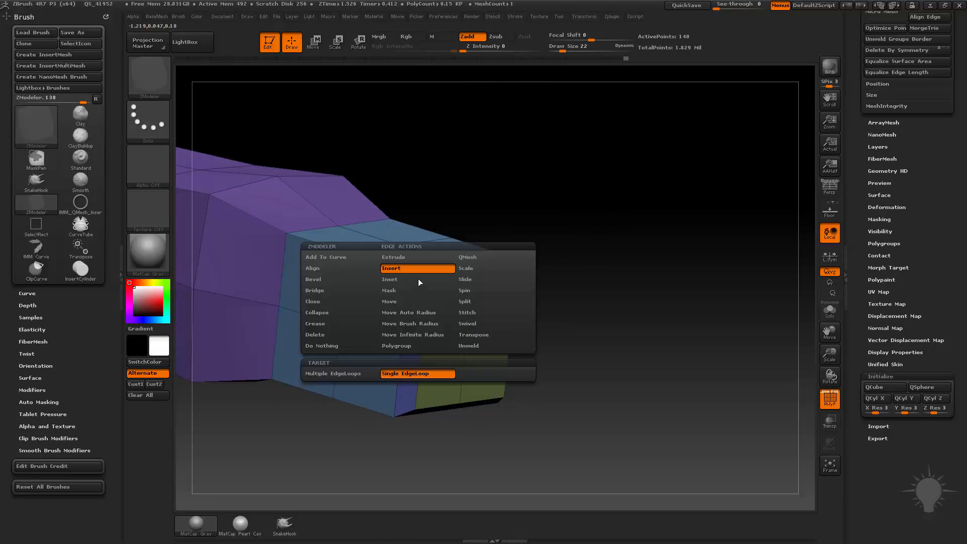
left_click(485, 47)
type("26")
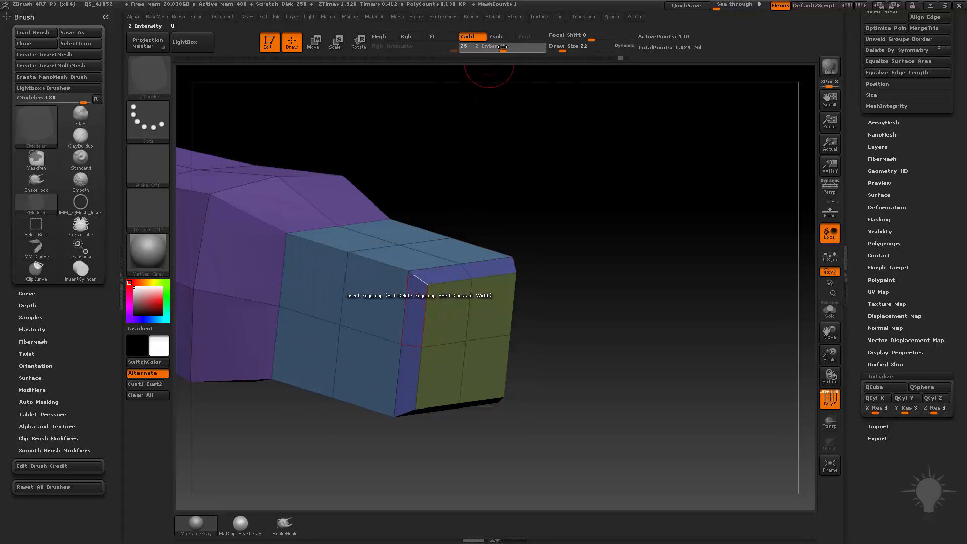
key("Return")
left_click(417, 279)
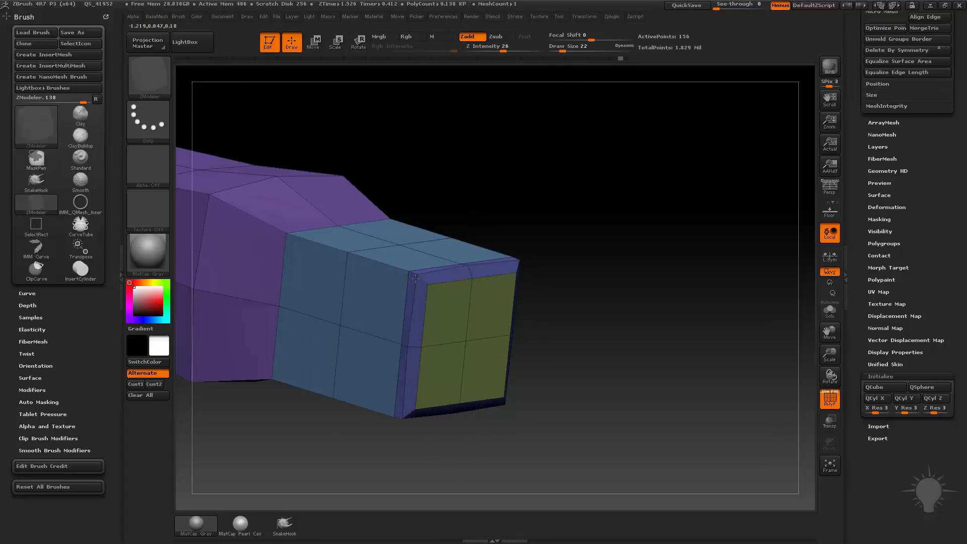
left_click_drag(552, 303, 604, 272)
key("ctrl+z")
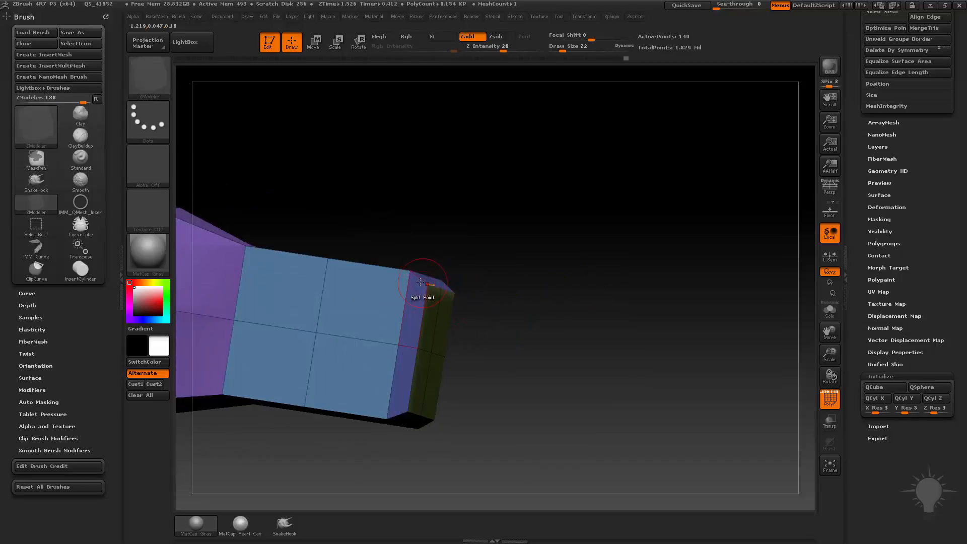
Step: Insert an edge loop in the arm end's sloped rim at Z Intensity 14 and preview it with dynamic subdivision
left_click(492, 48)
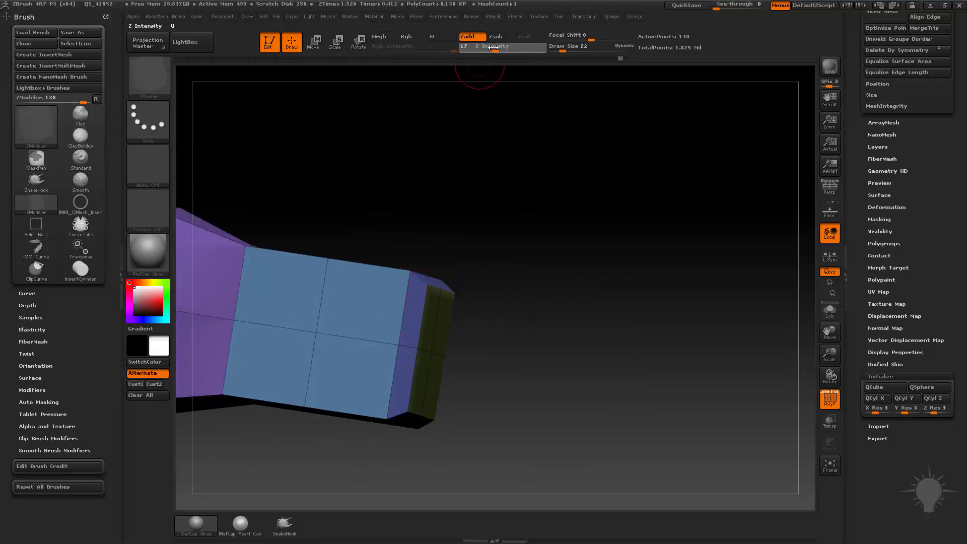
left_click(418, 278)
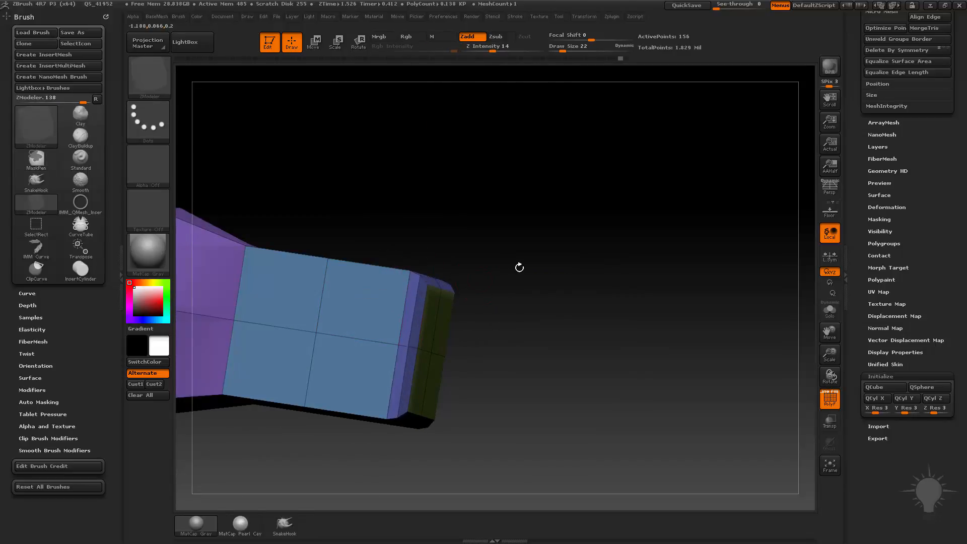
left_click_drag(520, 267, 514, 283)
key("d")
mouse_move(584, 288)
left_mouse_down()
mouse_move(496, 297)
mouse_move(590, 298)
mouse_move(598, 274)
mouse_move(578, 265)
left_mouse_up()
key("shift+d")
key("1")
mouse_move(496, 212)
left_mouse_down()
mouse_move(481, 201)
mouse_move(701, 230)
left_mouse_up()
left_click_drag(567, 245, 709, 233)
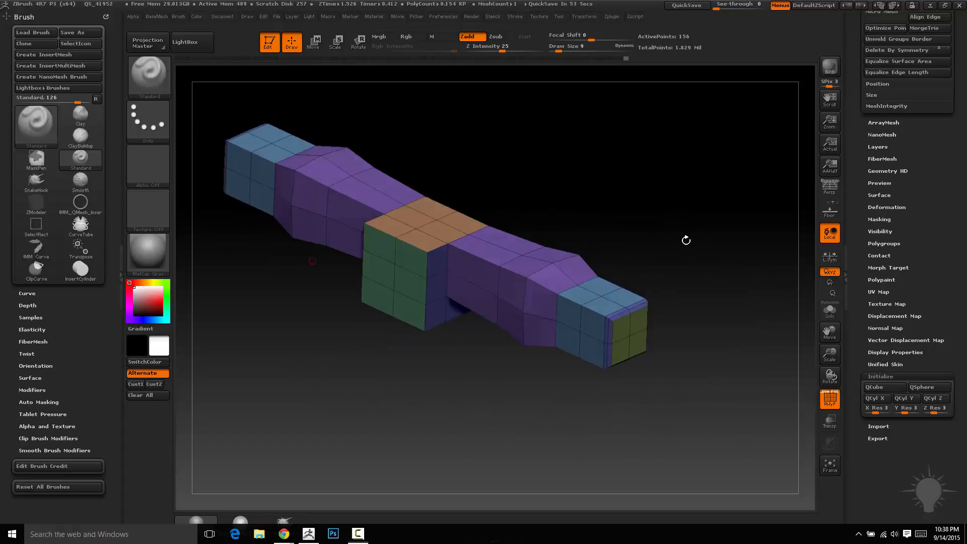
left_click_drag(648, 167, 650, 211)
left_click_drag(578, 223, 607, 223, "alt")
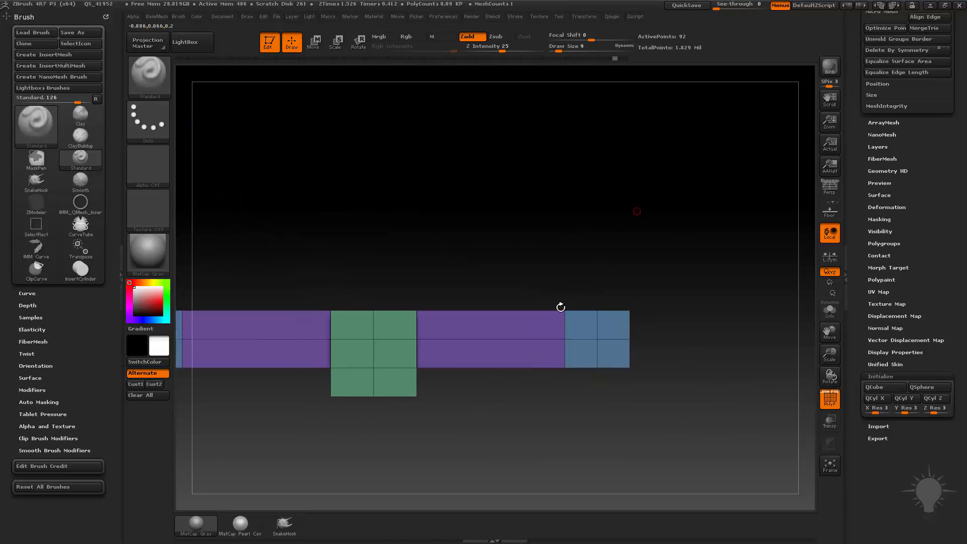
Step: With ZModeler, mark the long front faces of both straight arms as a temporary polygroup and isolate them
key("b")
key("z")
key("m")
left_click_drag(494, 327, 501, 352, "alt")
mouse_move(690, 272)
left_mouse_down()
mouse_move(553, 236)
mouse_move(519, 323)
left_mouse_up()
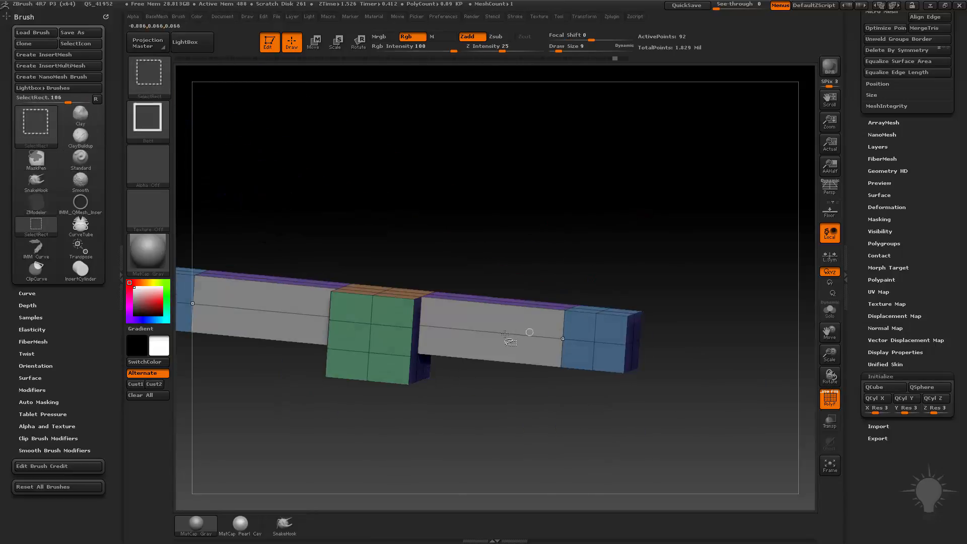
left_click(528, 333, "ctrl+shift")
left_click(582, 315, "ctrl+shift")
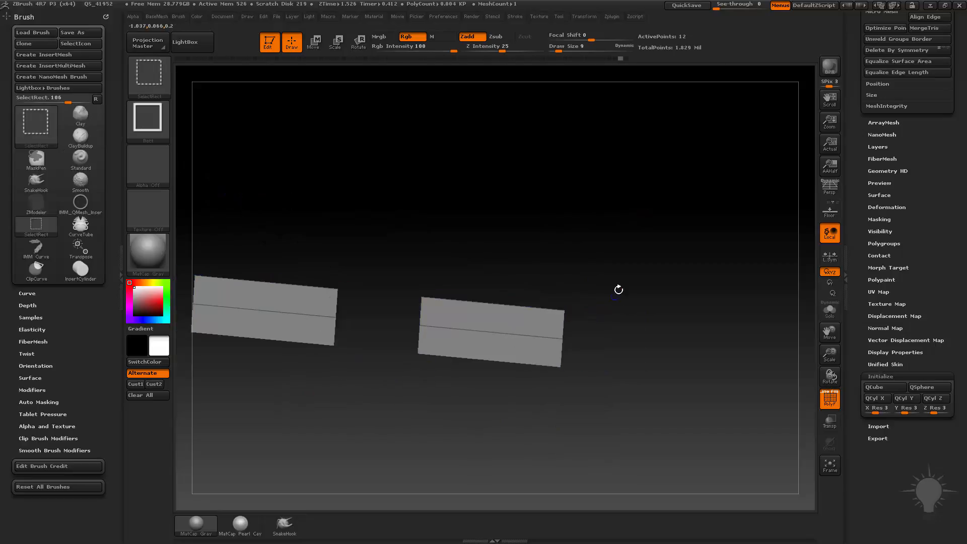
Step: Mask the whole mesh except the isolated front faces of the arms, with all parts shown again
left_click(647, 249, "ctrl")
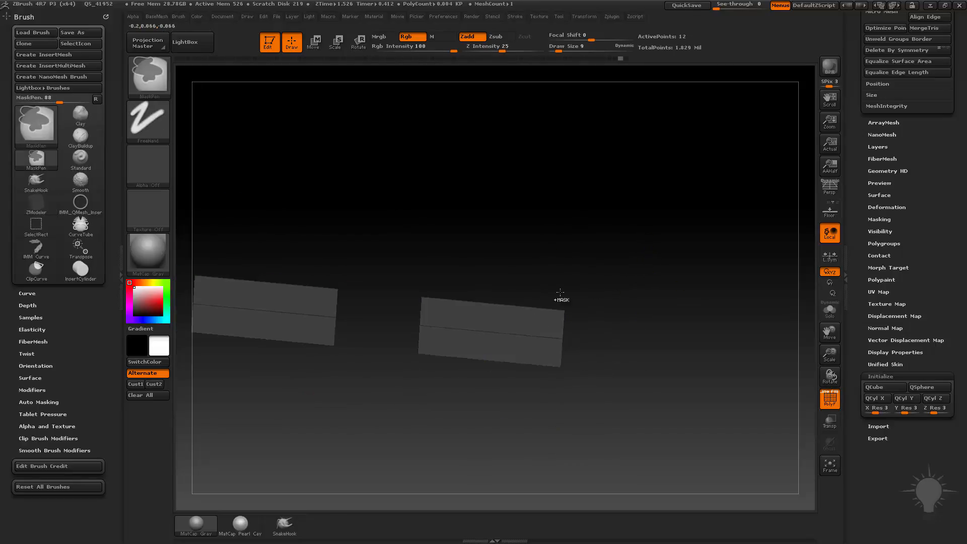
left_click(730, 162, "ctrl+shift")
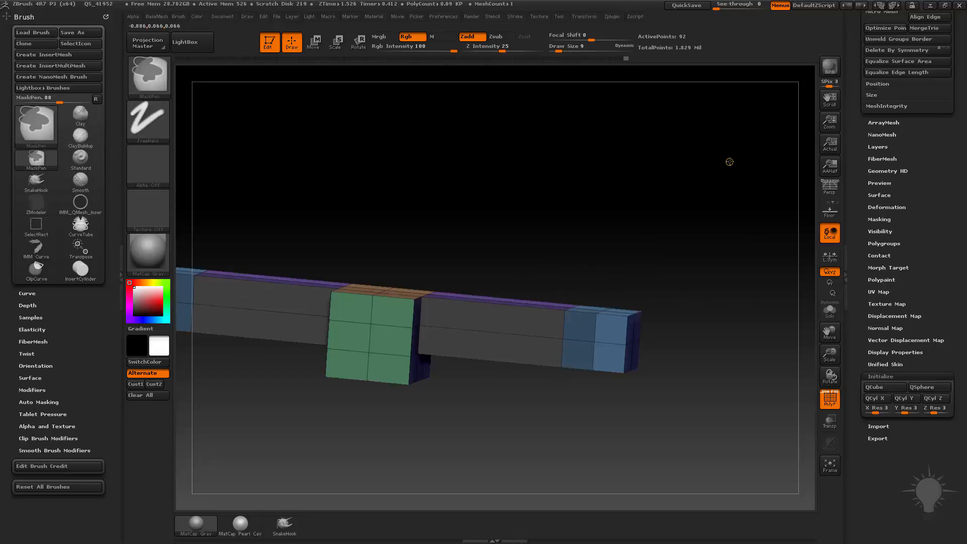
left_click(730, 161, "ctrl")
mouse_move(723, 178)
left_mouse_down()
mouse_move(721, 158)
mouse_move(705, 166)
left_mouse_up()
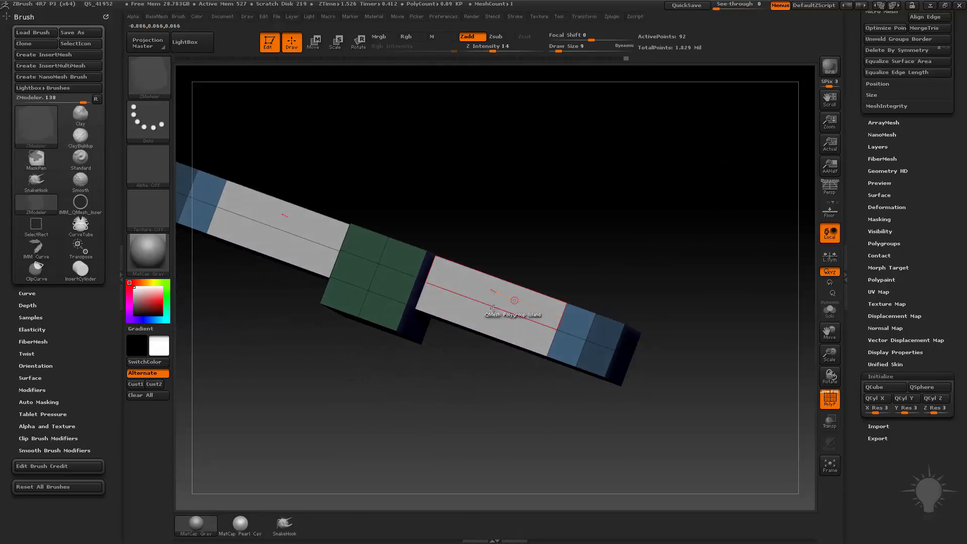
Step: Insert a single edge loop across the long section of the mirrored arms
key("space")
left_click(477, 278)
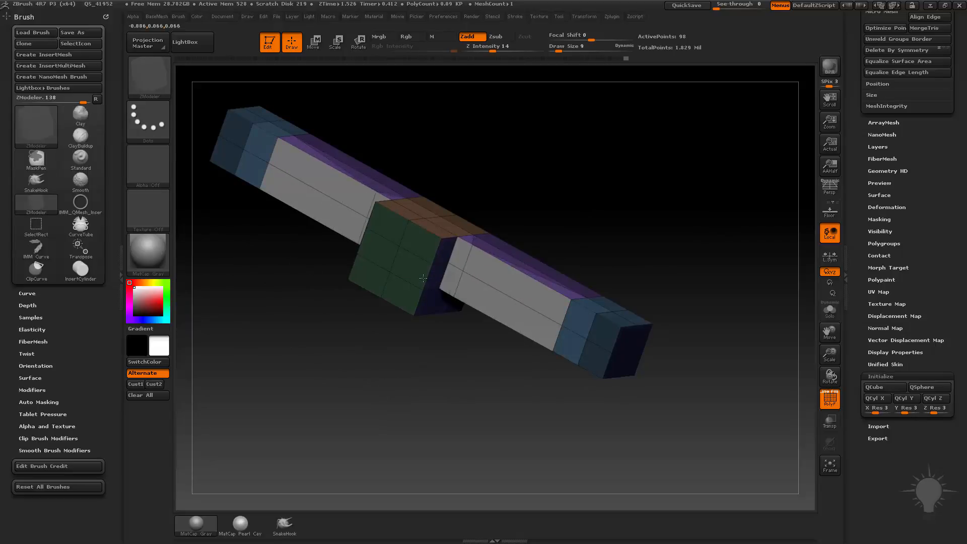
left_click_drag(618, 171, 580, 240)
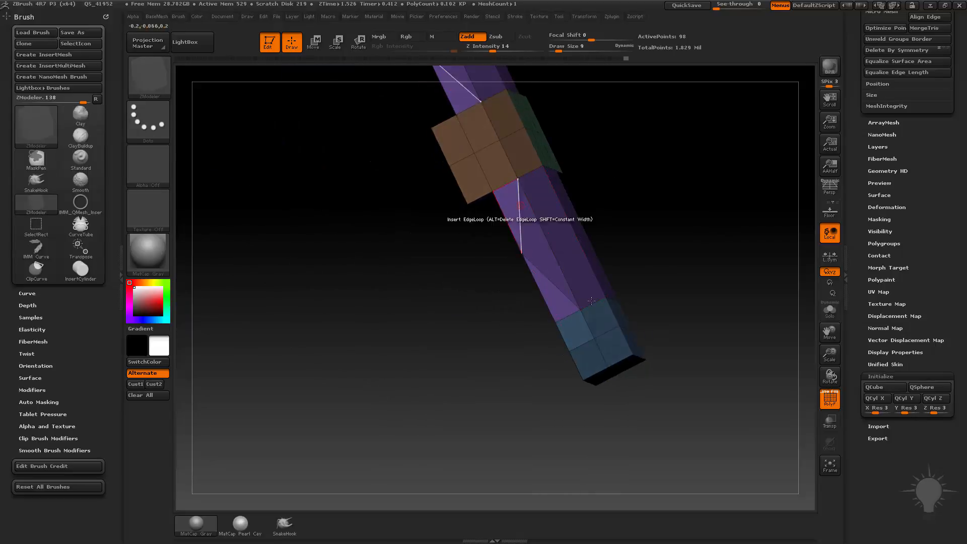
mouse_move(675, 202)
left_mouse_down()
mouse_move(768, 164)
mouse_move(621, 236)
mouse_move(706, 206)
mouse_move(727, 274)
mouse_move(744, 188)
mouse_move(743, 244)
left_mouse_up()
mouse_move(696, 147)
left_mouse_down("ctrl")
mouse_move(723, 182)
mouse_move(724, 205)
left_mouse_up("ctrl")
Step: Merge the mesh into one polygroup and mark the outer front faces of both arms as a temporary polygroup
key("ctrl+w")
mouse_move(685, 234)
left_mouse_down()
mouse_move(665, 209)
mouse_move(710, 203)
mouse_move(680, 207)
mouse_move(688, 199)
mouse_move(686, 250)
left_mouse_up()
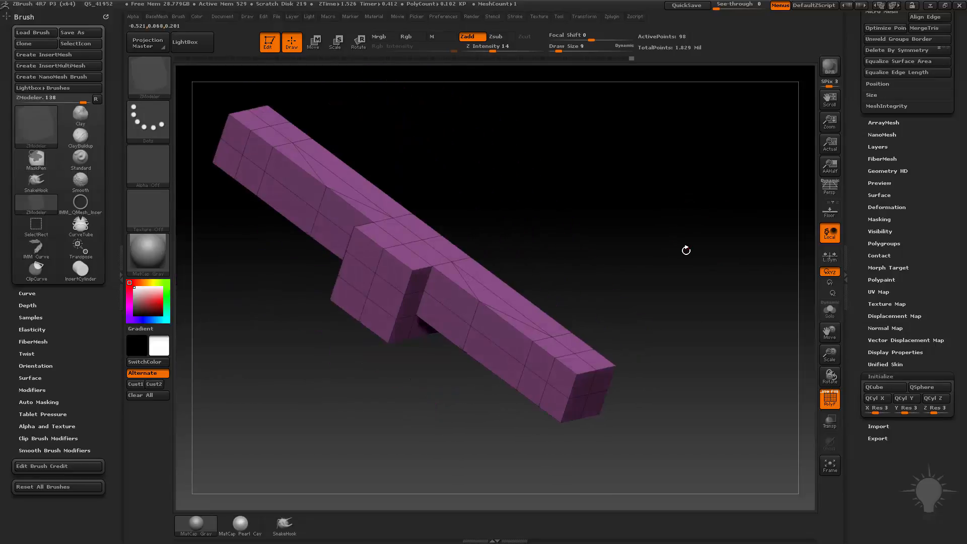
left_click_drag(495, 332, 494, 359, "alt")
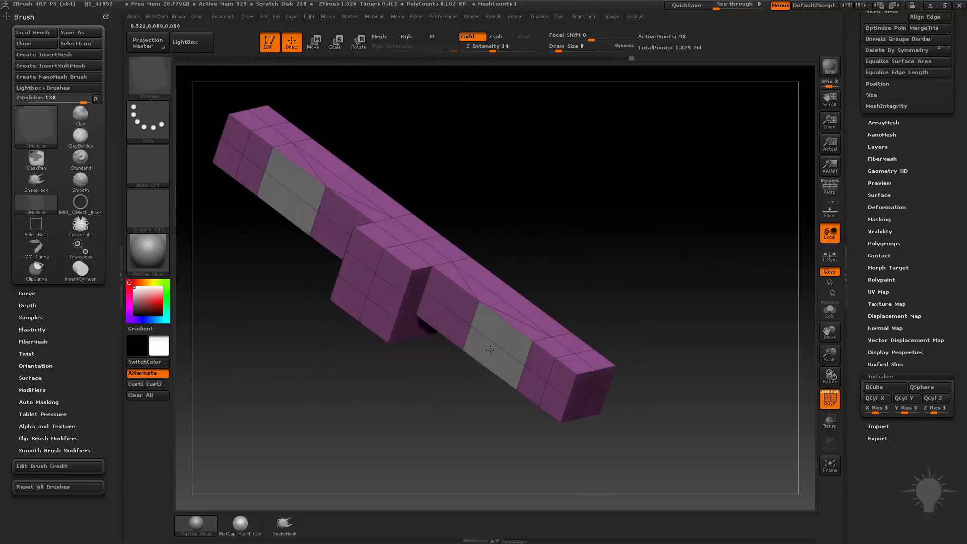
left_click_drag(566, 326, 560, 317)
key("w")
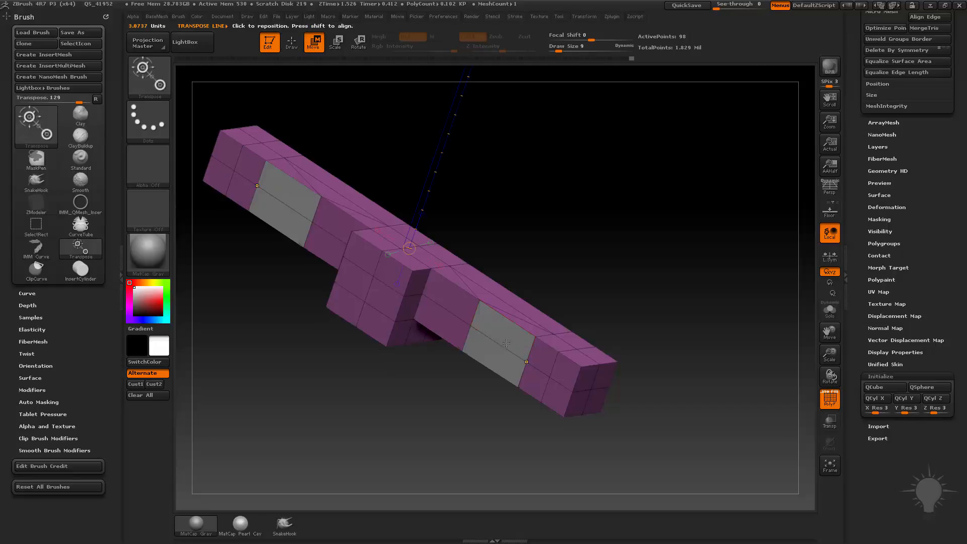
left_click_drag(528, 326, 427, 308)
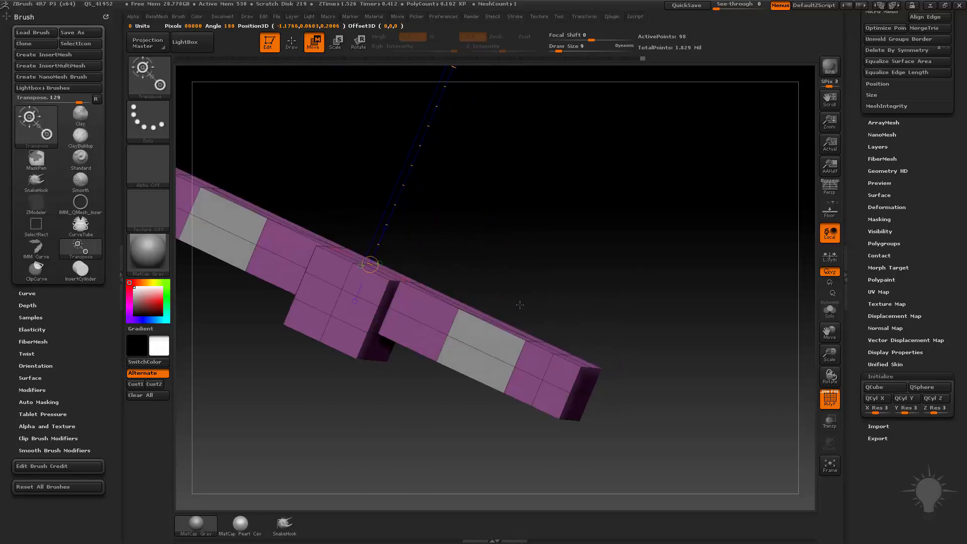
left_click(542, 380)
left_click_drag(532, 325, 514, 336)
key("q")
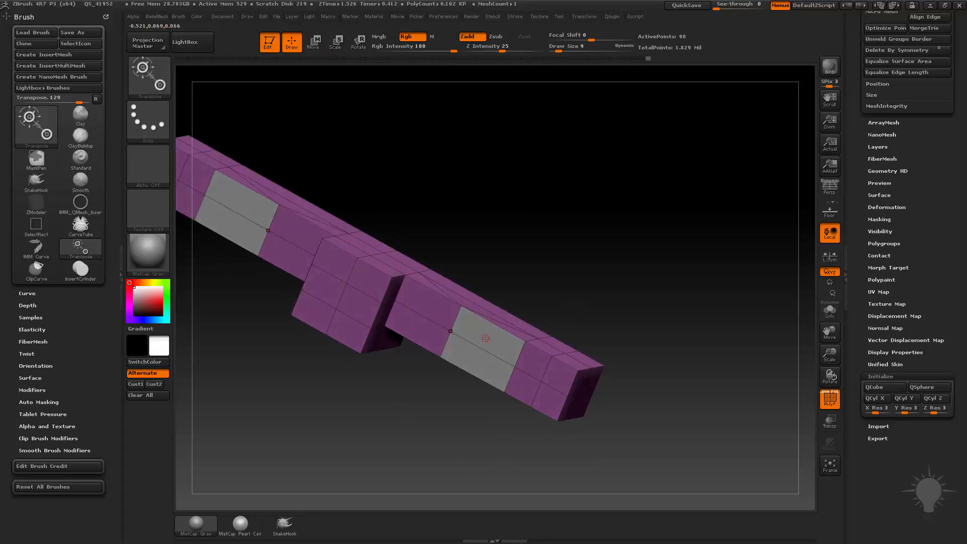
Step: Apply the polygon Transpose action with the A Single Poly target to the marked arm faces, and clear the resulting mask
key("b")
key("z")
key("m")
key("space")
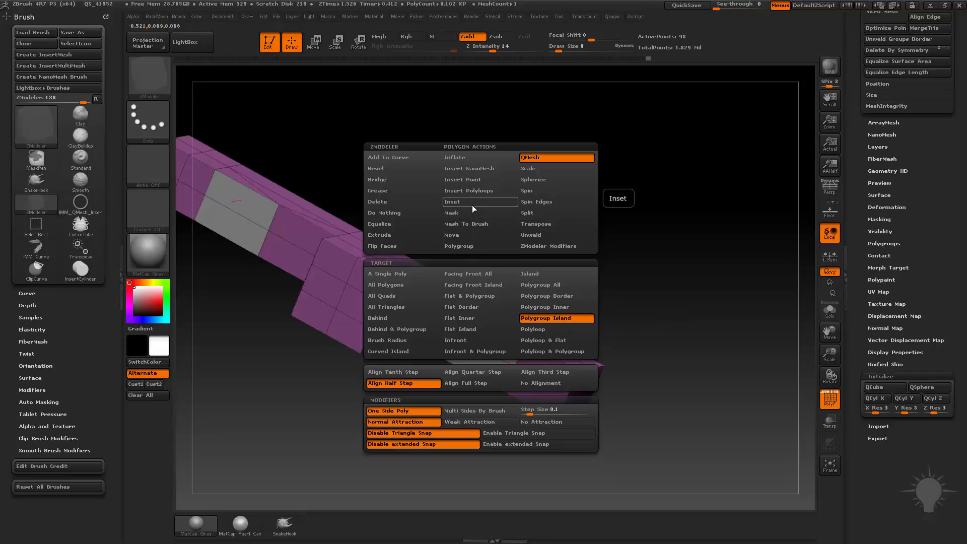
left_click(536, 224)
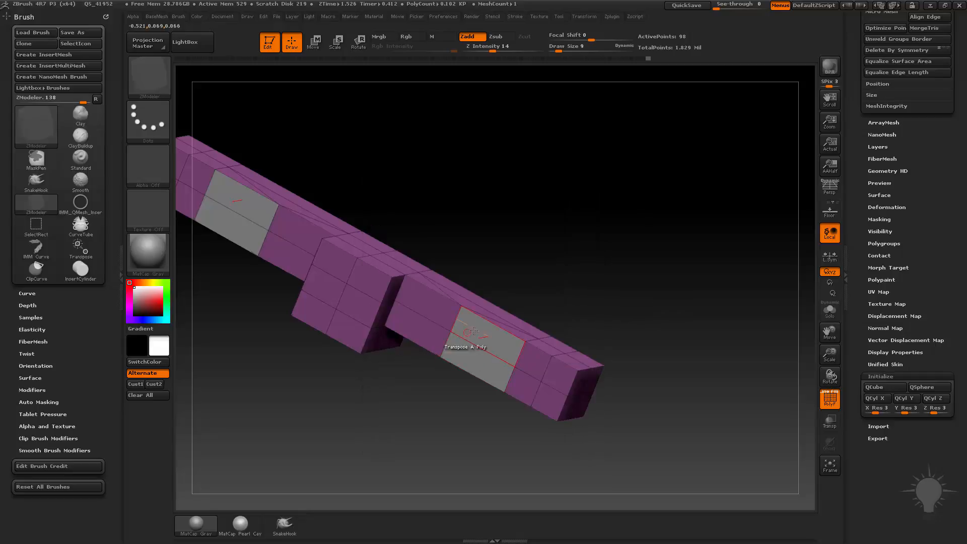
left_click(454, 346)
left_click_drag(674, 284, 623, 293)
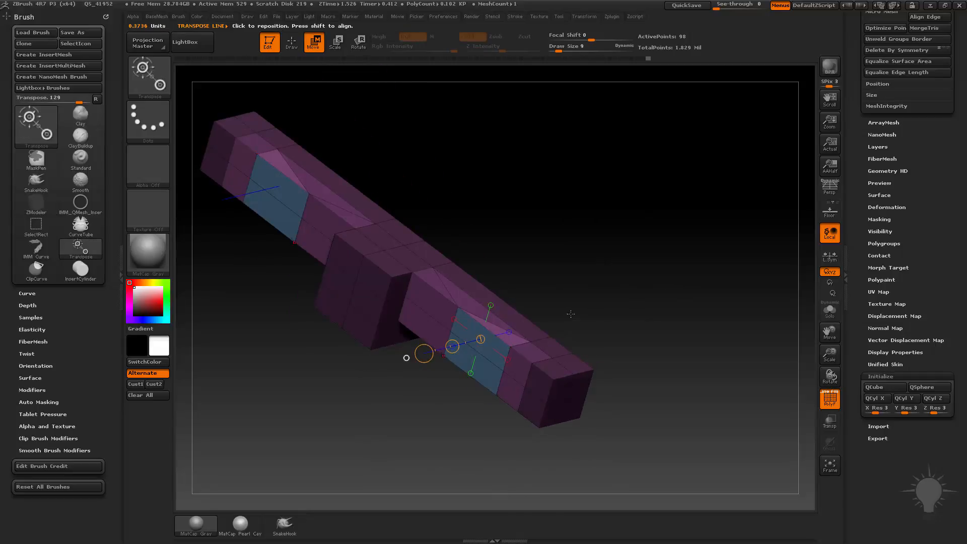
left_click_drag(571, 313, 504, 301)
left_click_drag(669, 273, 673, 267)
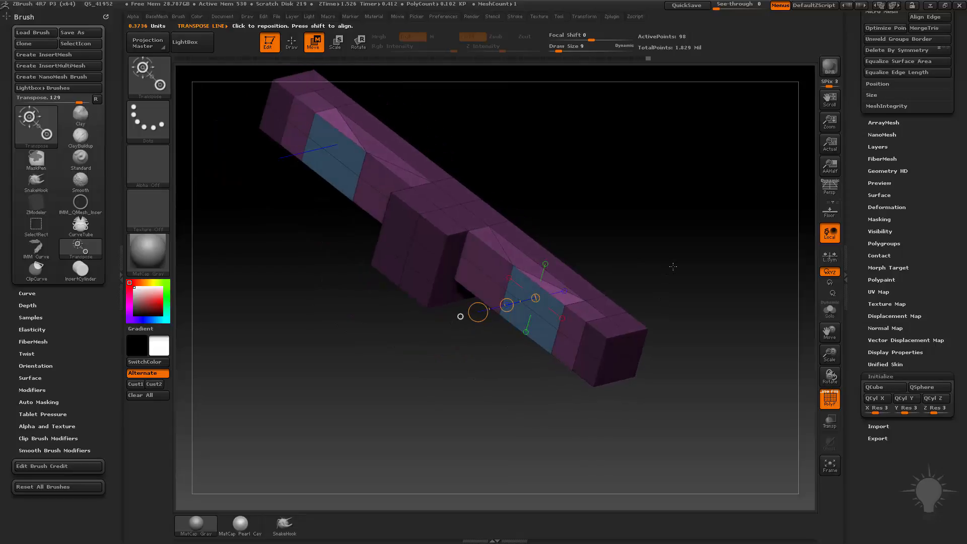
left_click_drag(686, 217, 662, 260, "alt")
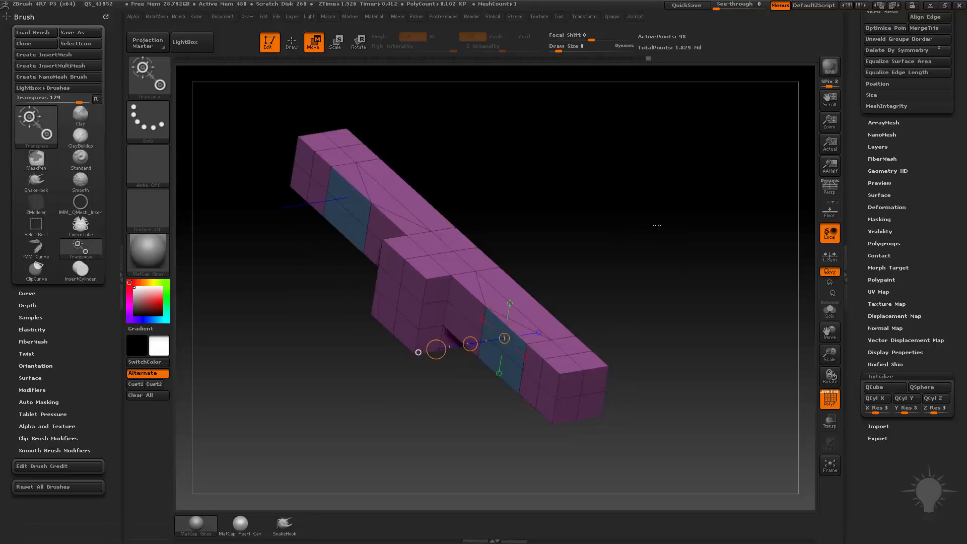
Step: Turn on dynamic subdivision, return to Draw mode and hide the polyframe
key("d")
mouse_move(657, 226)
left_mouse_down()
mouse_move(605, 244)
mouse_move(673, 259)
mouse_move(616, 252)
mouse_move(570, 291)
mouse_move(528, 373)
mouse_move(459, 266)
mouse_move(468, 282)
left_mouse_up()
key("q")
left_click(830, 398)
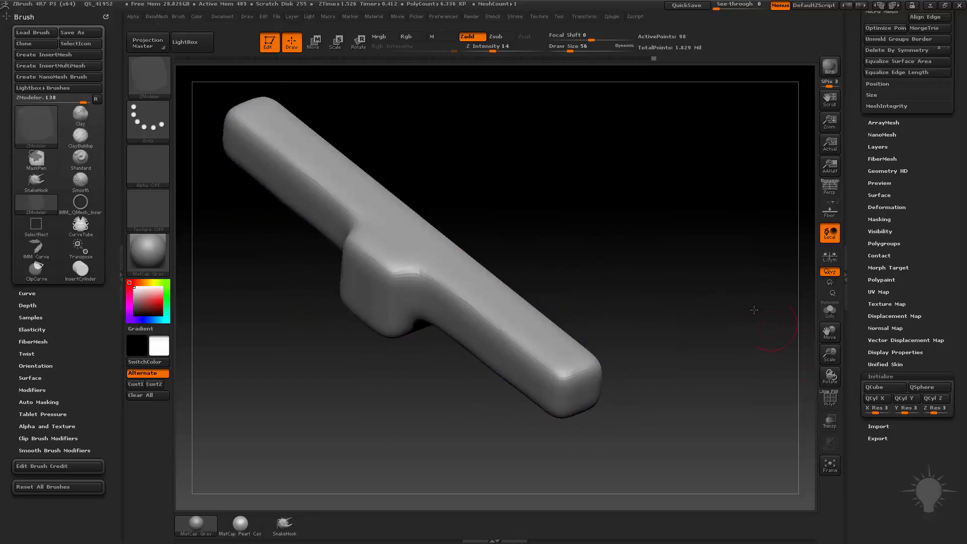
Step: Extrude an upright peg from the top of each arm's end using the QMesh action with the A Single Poly target
key("space")
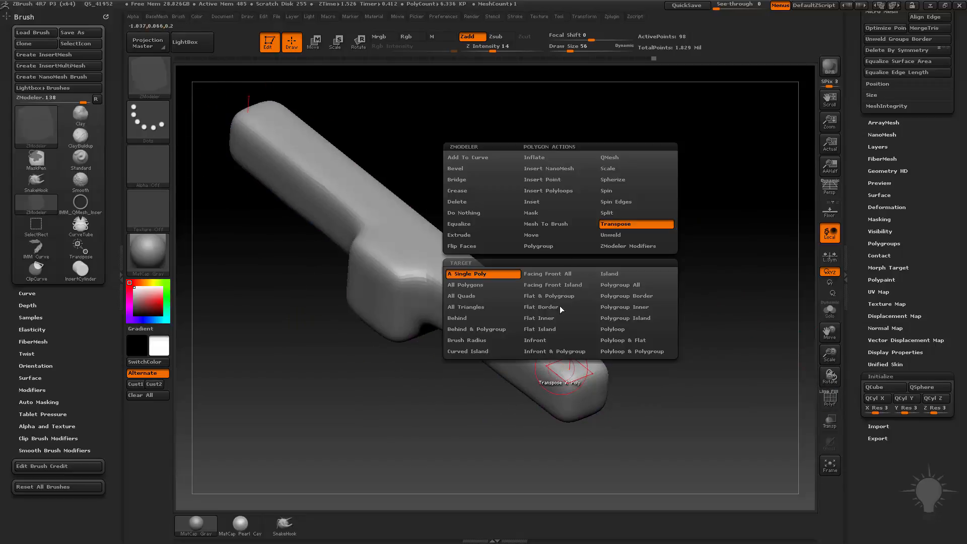
left_click(636, 157)
left_click(481, 276)
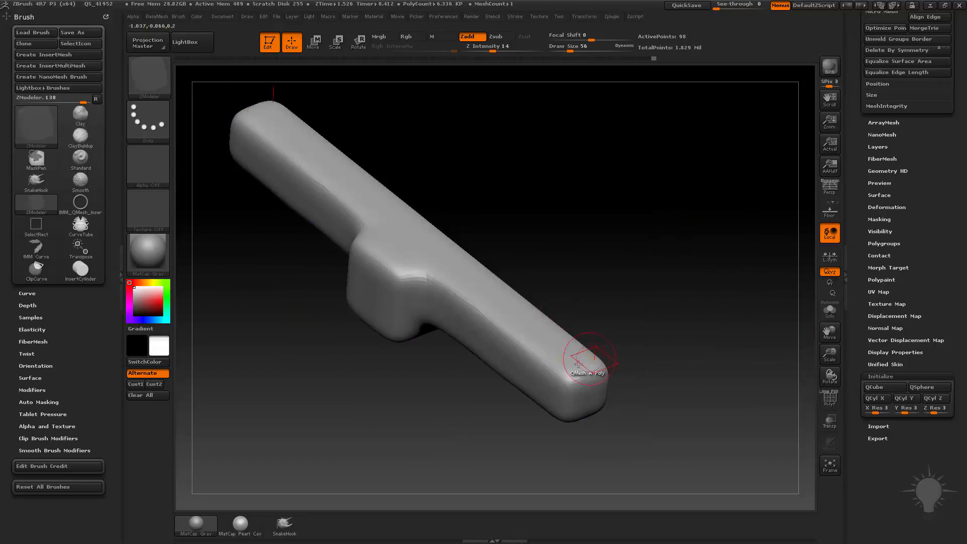
left_click_drag(570, 354, 573, 331)
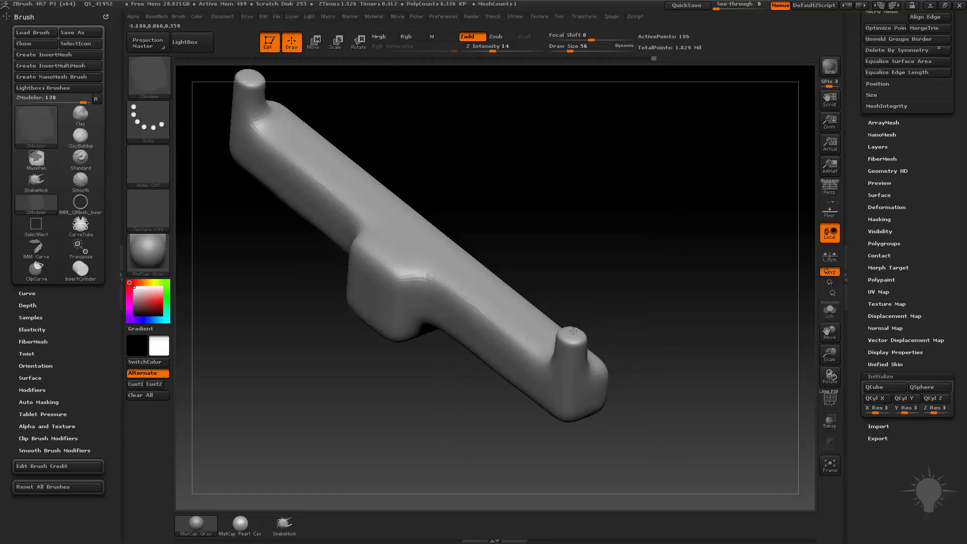
Step: Extrude a ledge from the upper front face of the central block using QMesh with the A Single Poly target
left_click_drag(639, 355, 652, 308)
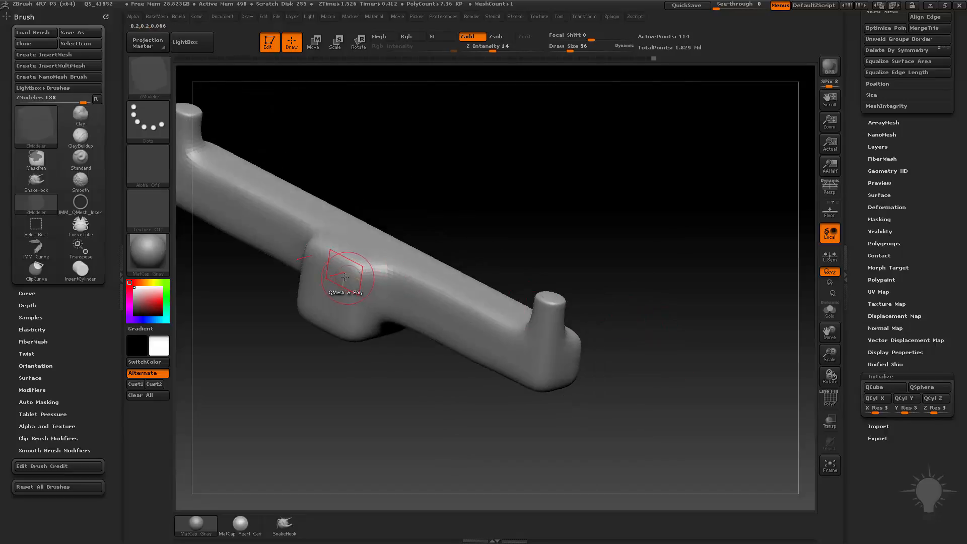
left_click_drag(345, 276, 299, 294)
left_click_drag(267, 328, 320, 389)
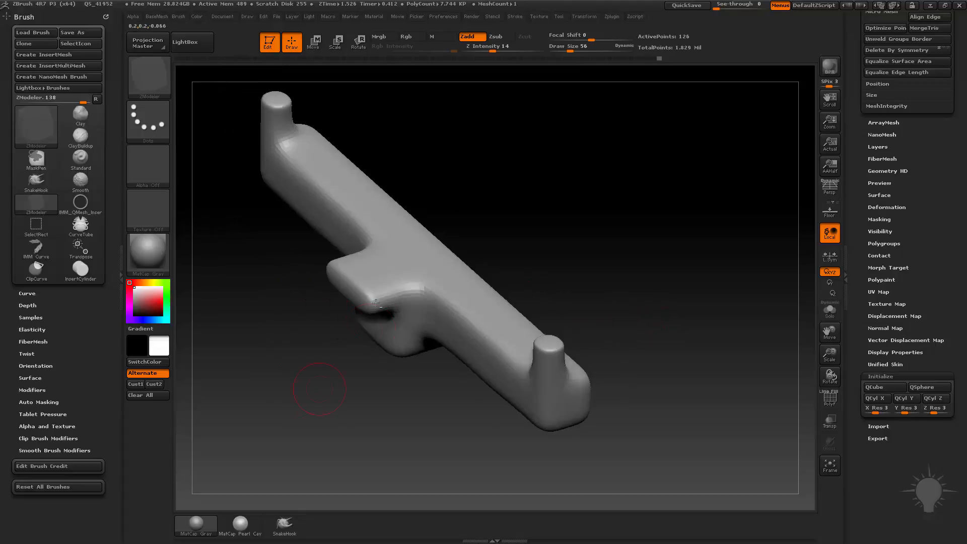
Step: Set the edge action to Crease and the polygon action to Crease with the Flat Island target, and crease the ledge's front face
key("space")
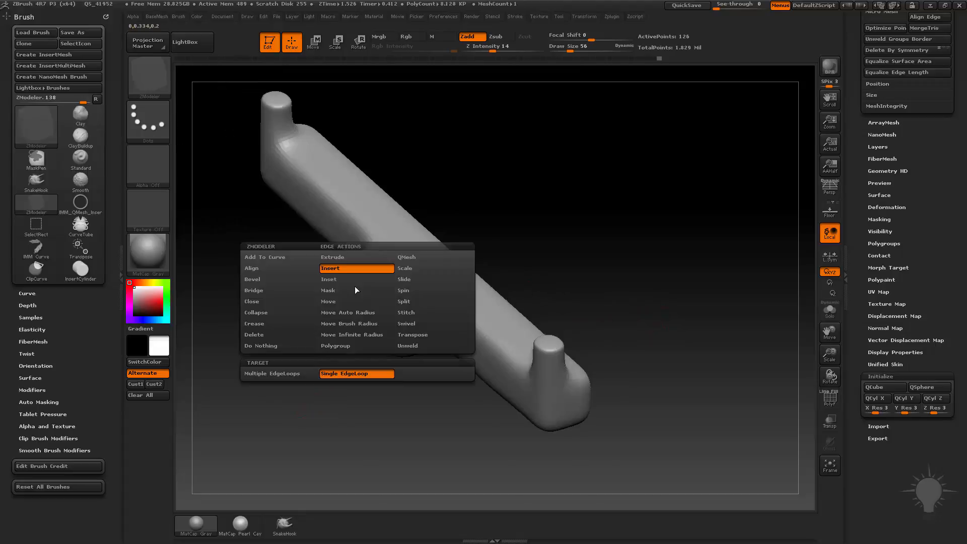
left_click(260, 326)
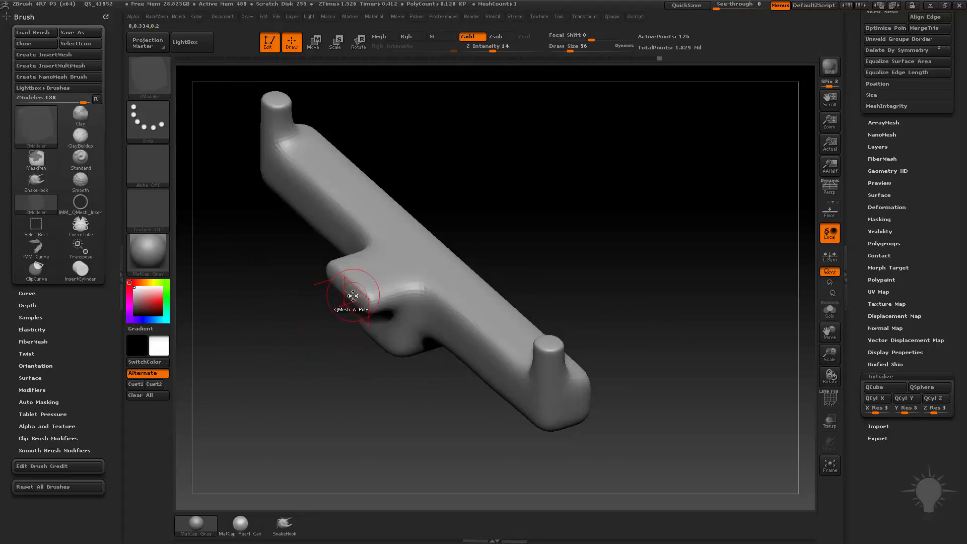
key("space")
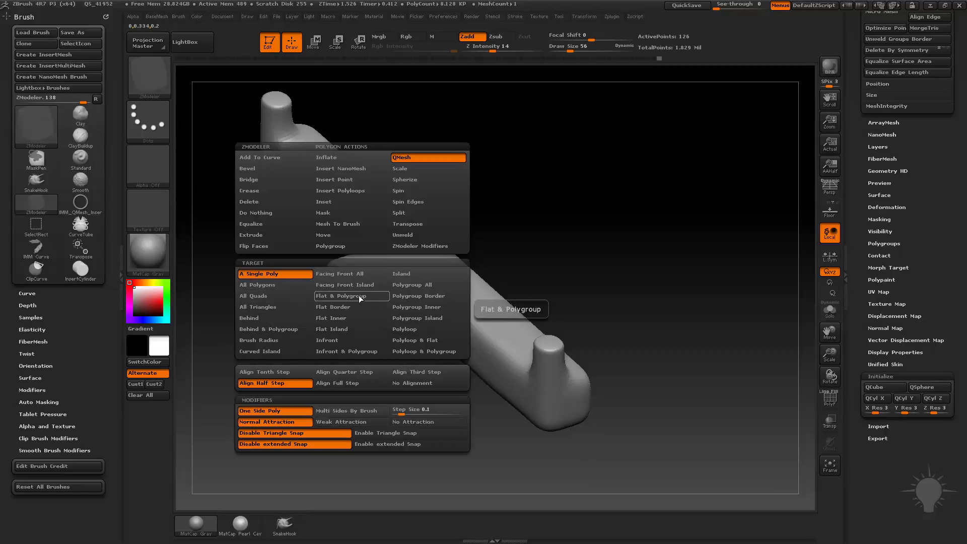
left_click(367, 319)
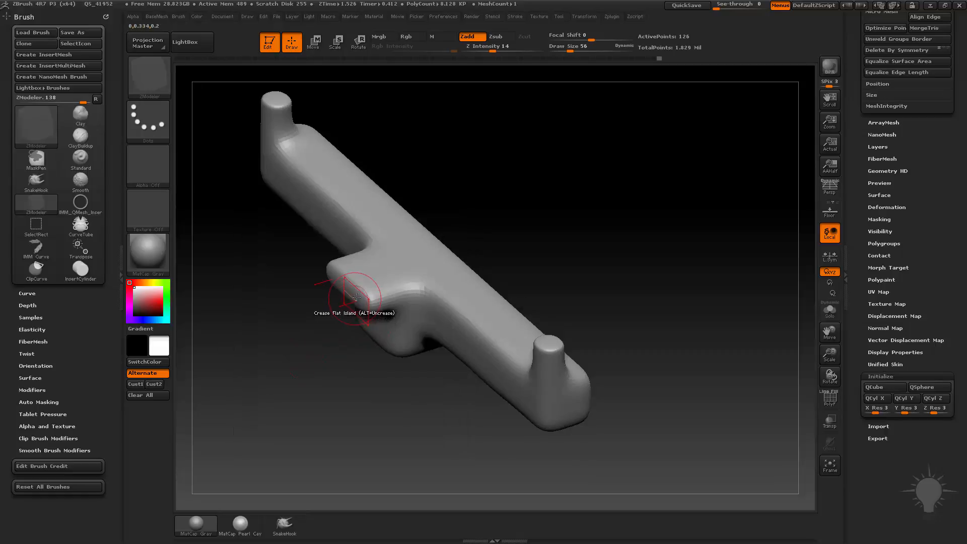
left_click(355, 297)
left_click_drag(594, 272, 572, 274)
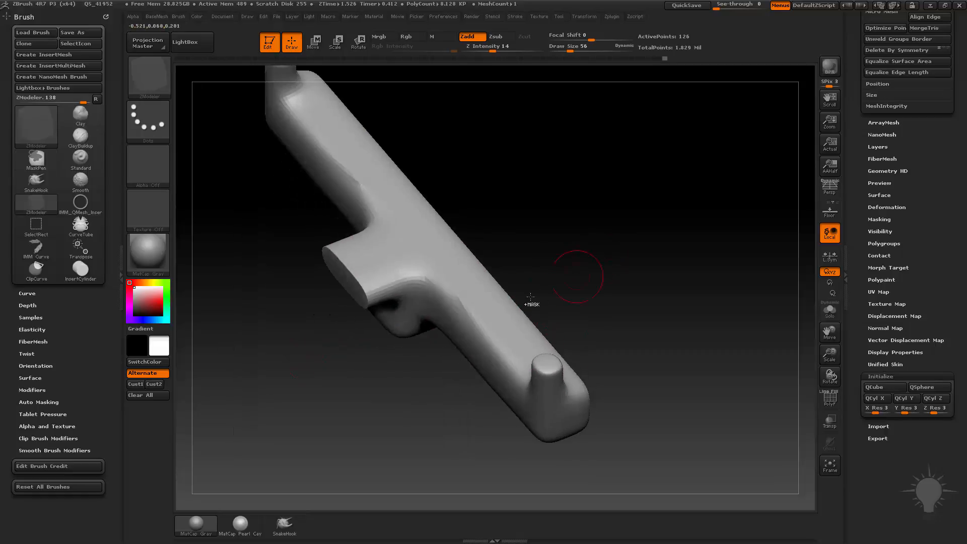
Step: Crease the flat top surface of the arms and a flat face of the central block with the Flat Island target
left_click(480, 306)
left_click_drag(609, 283, 645, 233)
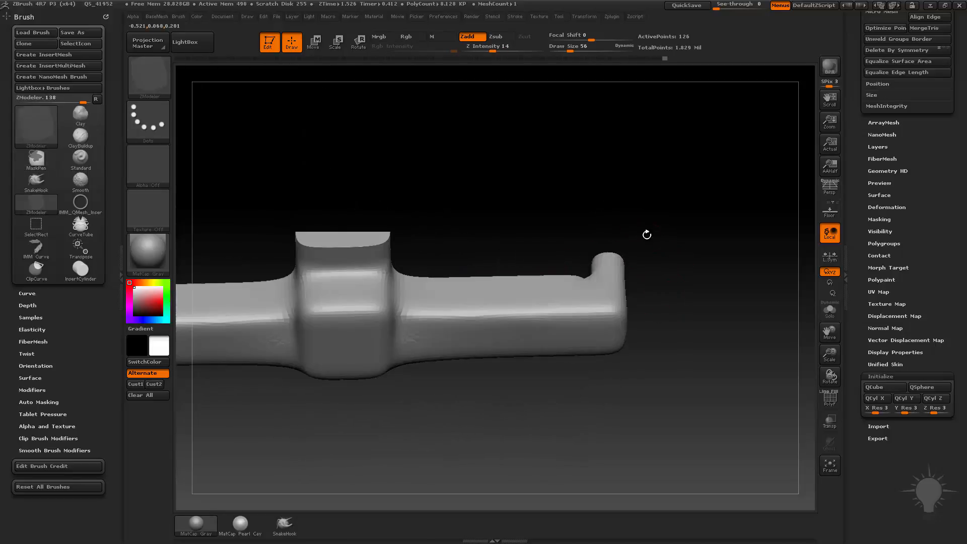
left_click_drag(683, 267, 674, 237)
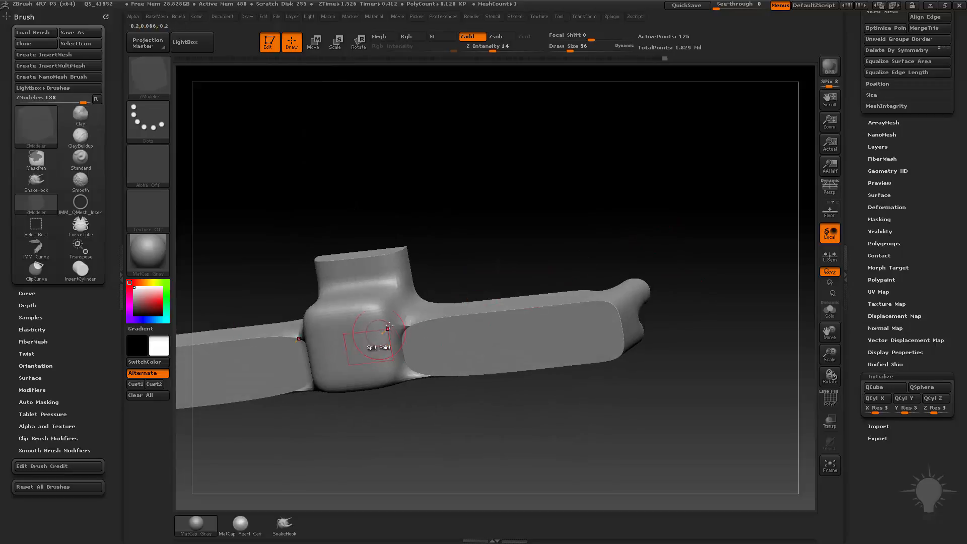
left_click(392, 336)
left_click_drag(410, 432, 413, 212)
Step: Crease the short corner edge at the ledge's front end using the single-edge Crease action
key("space")
left_click(286, 348)
left_click(378, 211, "alt")
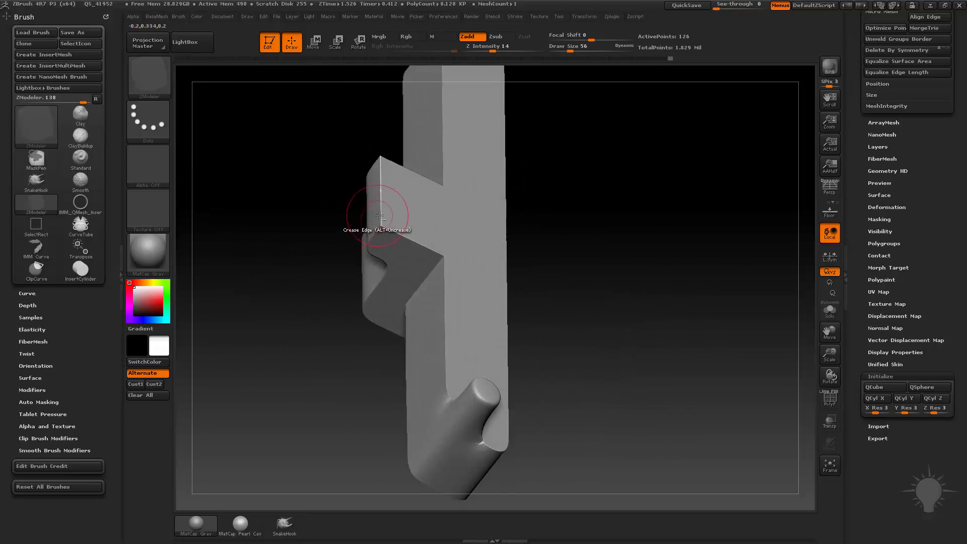
left_click_drag(641, 309, 437, 308)
Step: Turn dynamic subdivision off and back on, and show the polyframe
key("shift+d")
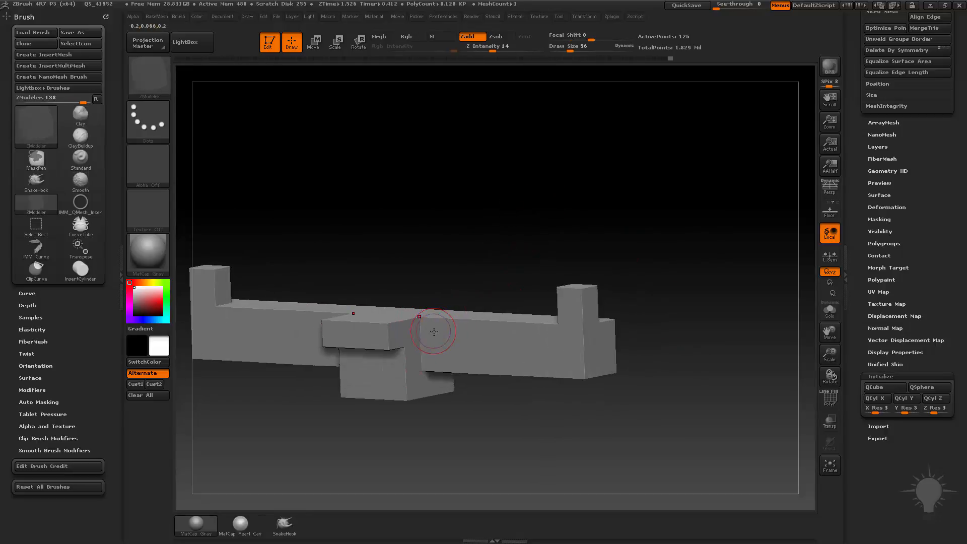
left_click(826, 396)
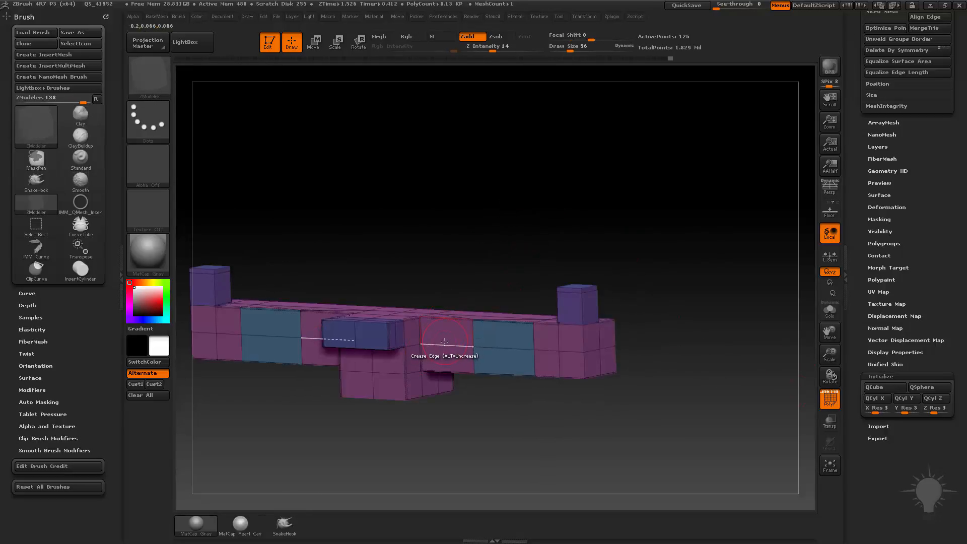
key("d")
mouse_move(491, 228)
left_mouse_down()
mouse_move(410, 301)
mouse_move(498, 283)
mouse_move(479, 302)
mouse_move(492, 325)
mouse_move(449, 286)
left_mouse_up()
Step: Switch to the Move brush, adjust its draw size and pull the middle of both arms into a gentle curve
key("s")
key("b")
key("m")
key("v")
key("s")
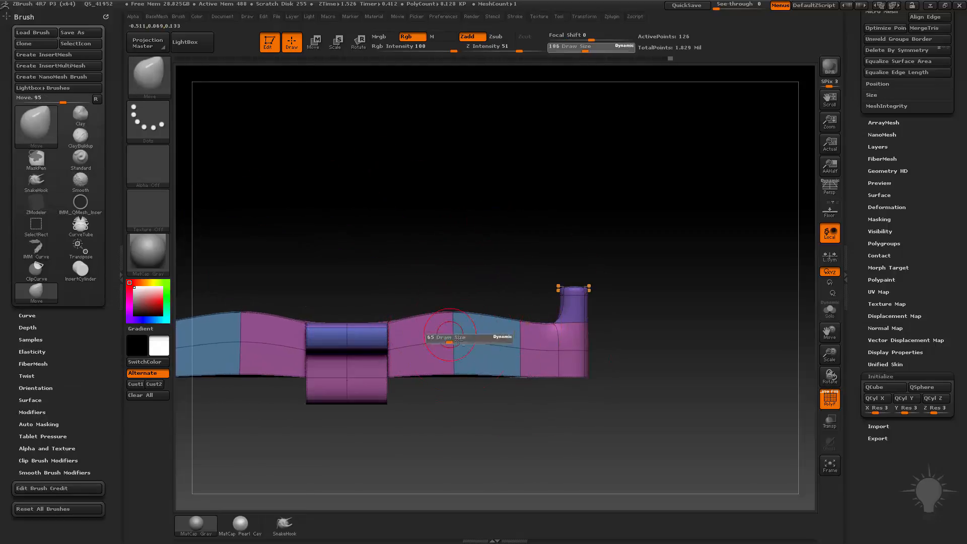
left_click_drag(462, 342, 450, 342)
left_click_drag(457, 341, 471, 357)
Step: Switch to the Standard brush and build up the surface of both arms toward their ends
key("b")
key("s")
key("t")
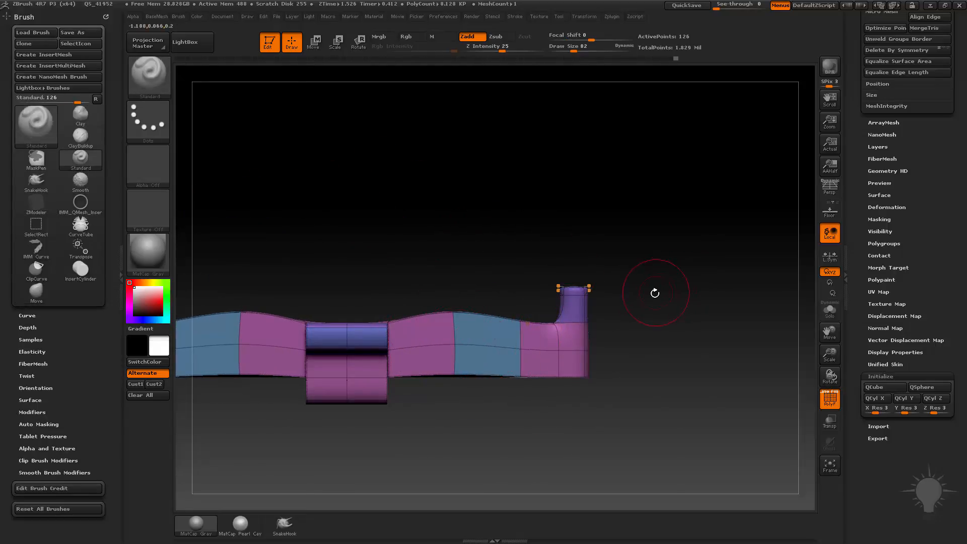
left_click_drag(651, 287, 536, 336)
left_click_drag(632, 320, 483, 364)
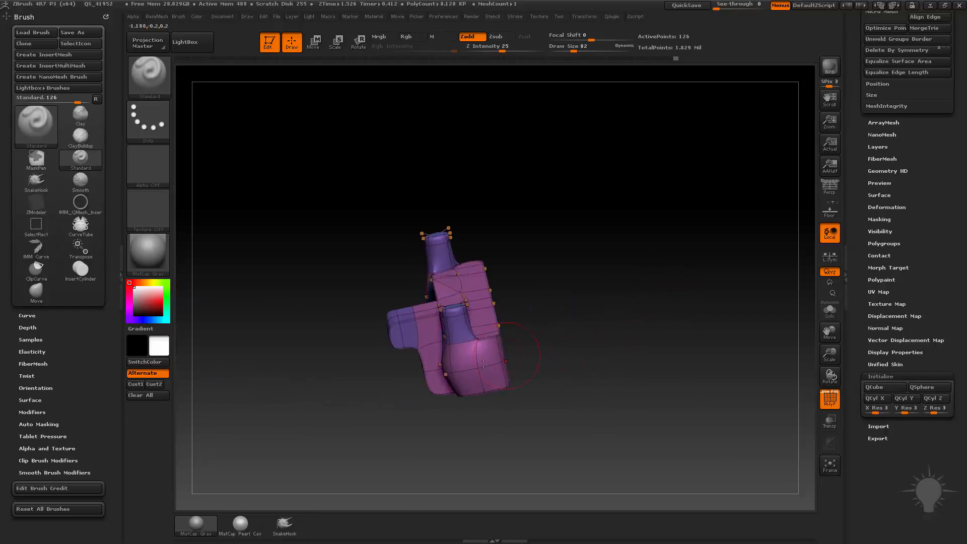
mouse_move(576, 333)
left_mouse_down()
mouse_move(545, 340)
mouse_move(626, 312)
left_mouse_up()
mouse_move(596, 372)
left_mouse_down()
mouse_move(680, 307)
mouse_move(694, 314)
mouse_move(674, 336)
mouse_move(731, 334)
left_mouse_up()
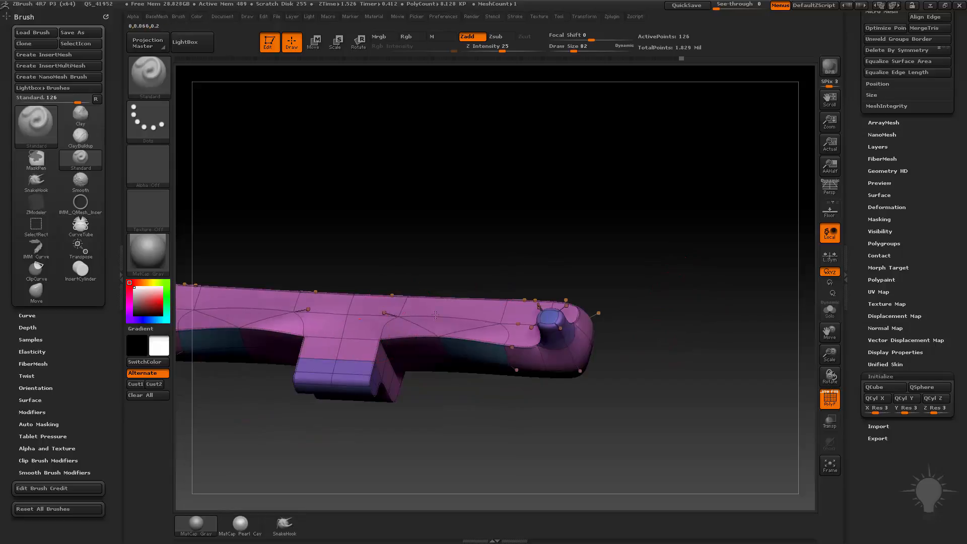
left_click_drag(531, 296, 421, 264)
left_click_drag(571, 223, 473, 257)
Step: Switch to the hPolish brush with a draw size of 122 and polish the surface of the arms
key("b")
key("h")
key("p")
key("s")
left_click_drag(425, 283, 403, 286)
left_click_drag(567, 283, 511, 255)
left_click_drag(550, 291, 415, 270)
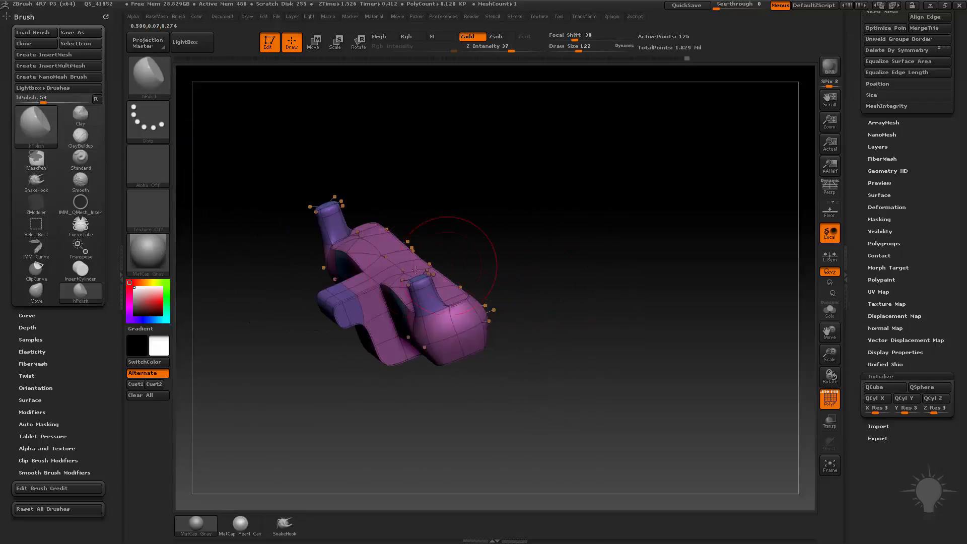
left_click_drag(532, 276, 398, 325)
Step: Smooth the front ledge and the central block below it with the Smooth brush
key("shift")
mouse_move(504, 373)
left_mouse_down()
mouse_move(544, 348)
mouse_move(604, 338)
left_mouse_up()
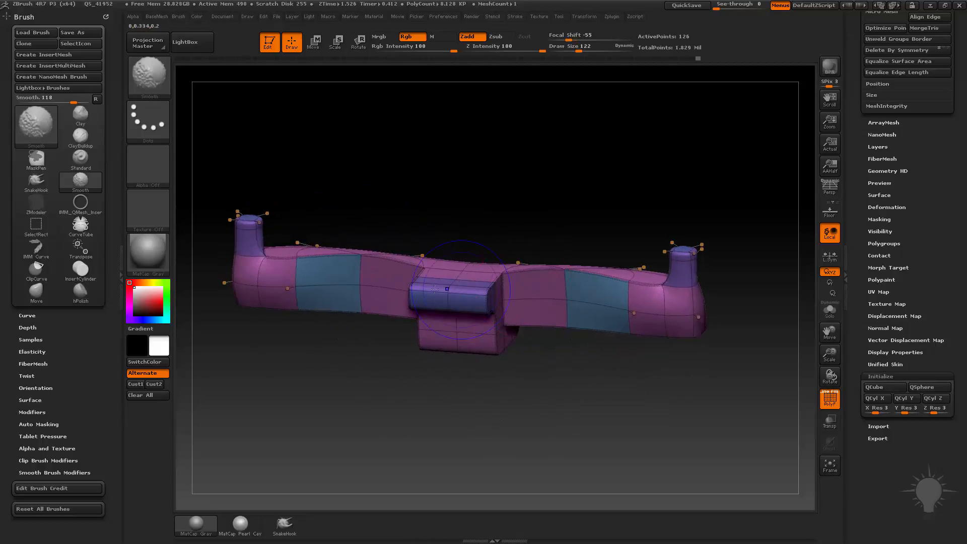
left_click_drag(449, 289, 466, 305, "shift")
mouse_move(579, 367)
left_mouse_down("alt")
mouse_move(516, 365)
mouse_move(569, 358)
left_mouse_up("alt")
left_click_drag(385, 323, 423, 312, "shift")
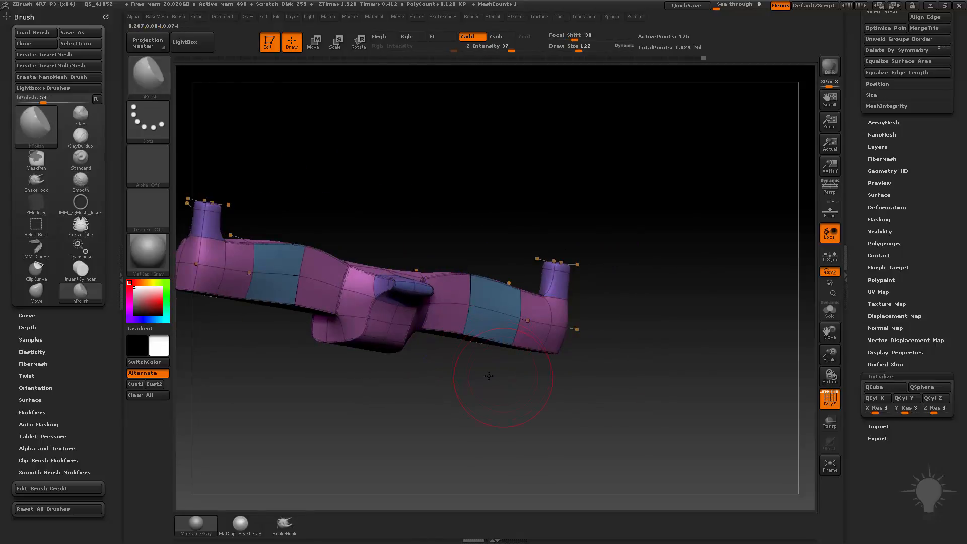
Step: Switch to the Move brush with a draw size of 126 and pull the sides of the central block outward
mouse_move(488, 376)
left_mouse_down()
mouse_move(433, 375)
mouse_move(369, 361)
mouse_move(369, 353)
mouse_move(321, 357)
left_mouse_up()
key("s")
key("b")
key("m")
key("v")
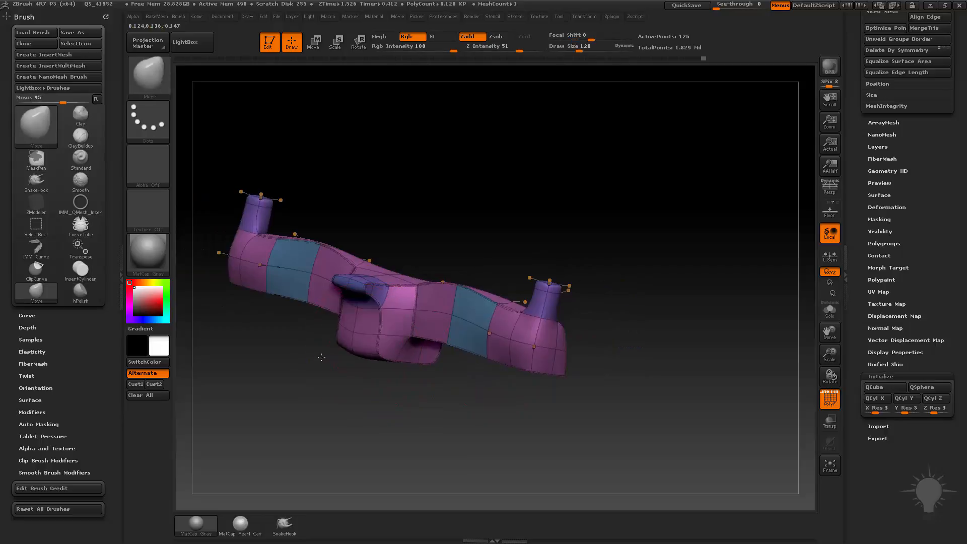
left_click_drag(395, 399, 421, 377)
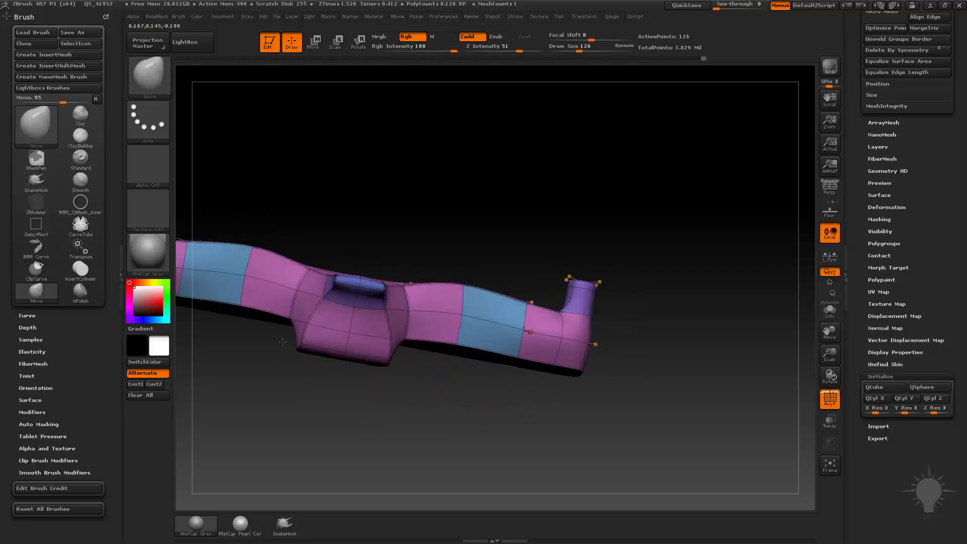
left_click_drag(288, 309, 272, 309)
mouse_move(467, 425)
left_mouse_down("alt")
mouse_move(464, 406)
mouse_move(434, 431)
left_mouse_up("alt")
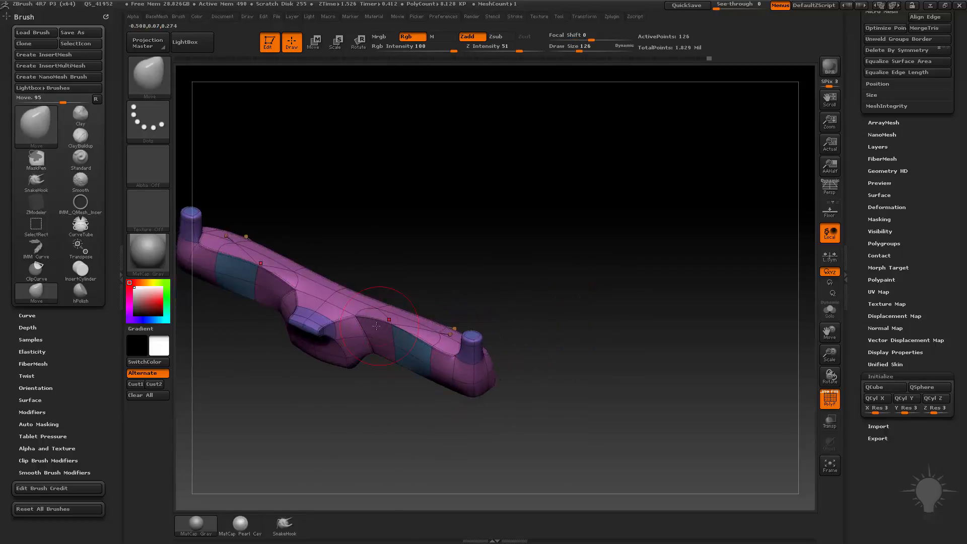
Step: Set the Move brush's draw size to 186 and pull the centre of the form up into a hump
mouse_move(358, 328)
left_mouse_down()
mouse_move(425, 285)
mouse_move(432, 293)
left_mouse_up()
mouse_move(390, 292)
left_mouse_down()
mouse_move(457, 295)
mouse_move(533, 209)
mouse_move(386, 291)
mouse_move(390, 278)
left_mouse_up()
key("s")
key("s")
left_click_drag(387, 268, 396, 256)
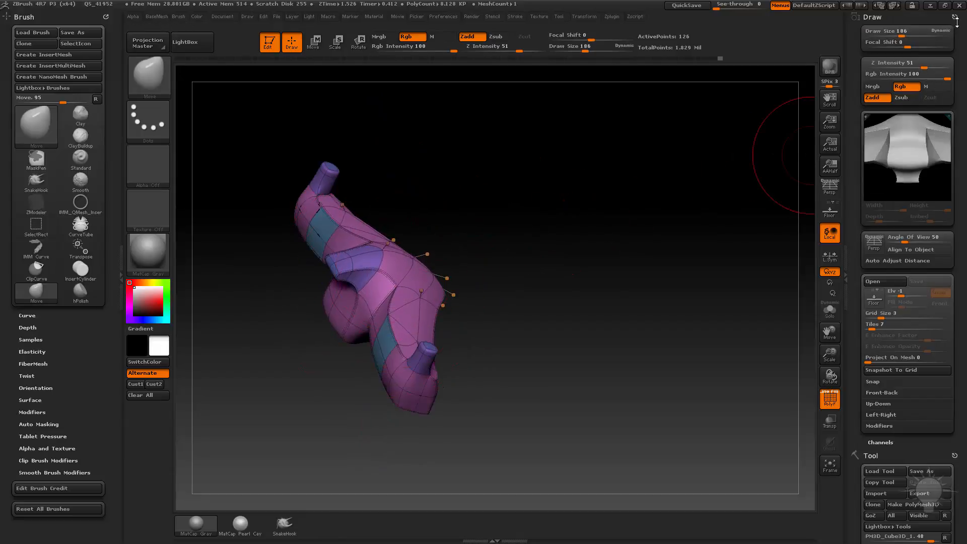
Step: Return to the Tool palette and inspect the form without the polyframe, with dynamic subdivision off and on
left_click_drag(954, 17, 816, 91)
mouse_move(655, 187)
left_mouse_down()
mouse_move(580, 228)
mouse_move(644, 243)
mouse_move(693, 273)
left_mouse_up()
key("shift+d")
key("shift+d")
left_click(829, 399)
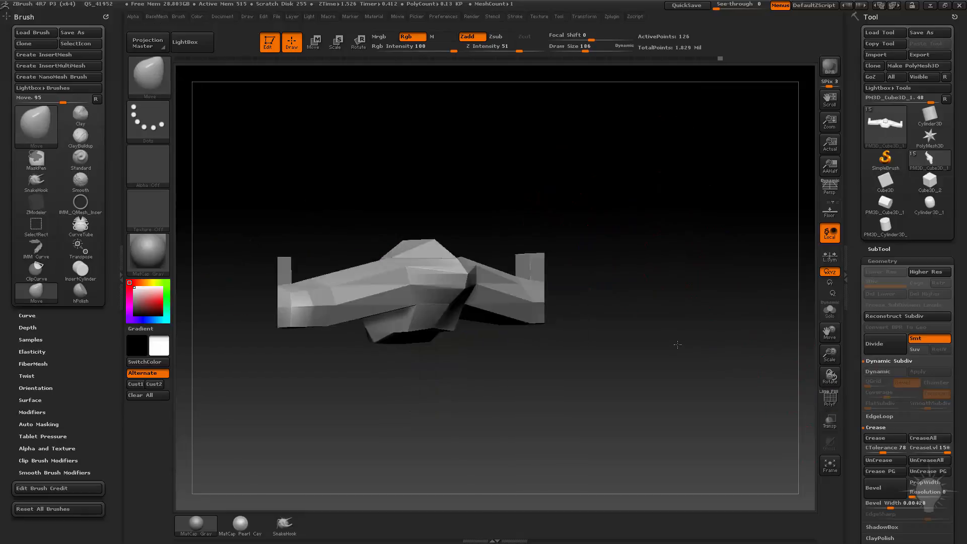
left_click_drag(675, 342, 727, 358)
key("d")
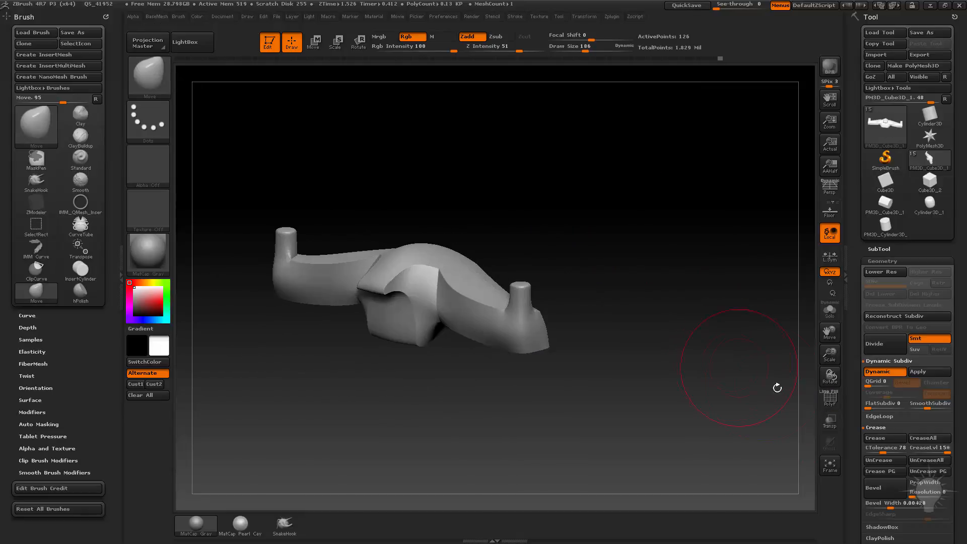
left_click(829, 399)
Step: Switch to the Standard sculpting brush
mouse_move(695, 262)
left_mouse_down()
mouse_move(705, 255)
mouse_move(760, 306)
mouse_move(727, 315)
mouse_move(712, 341)
mouse_move(519, 385)
left_mouse_up()
key("b")
key("s")
key("t")
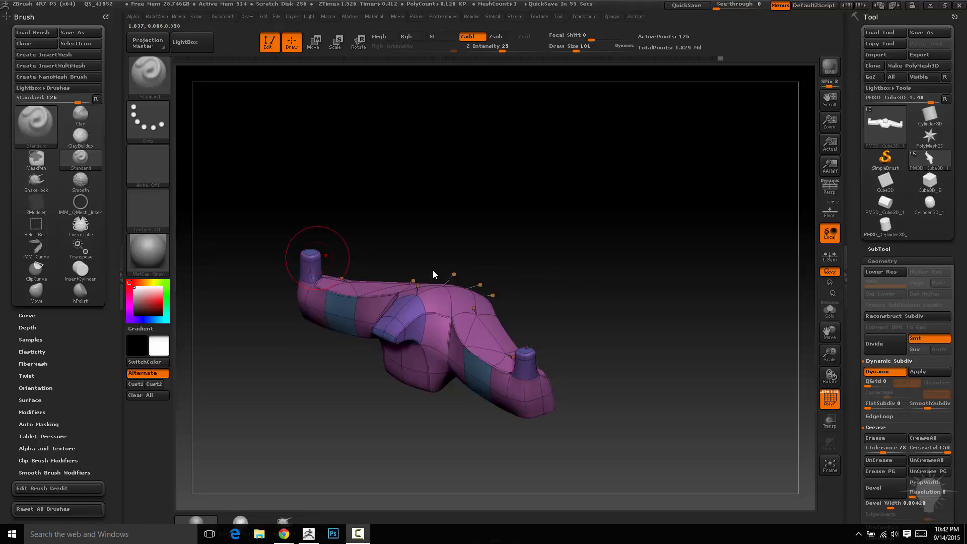
mouse_move(563, 243)
left_mouse_down()
mouse_move(584, 210)
mouse_move(612, 232)
mouse_move(598, 237)
left_mouse_up()
Step: Return to the ZModeler brush and set its polygon action to Scale
key("b")
key("z")
key("m")
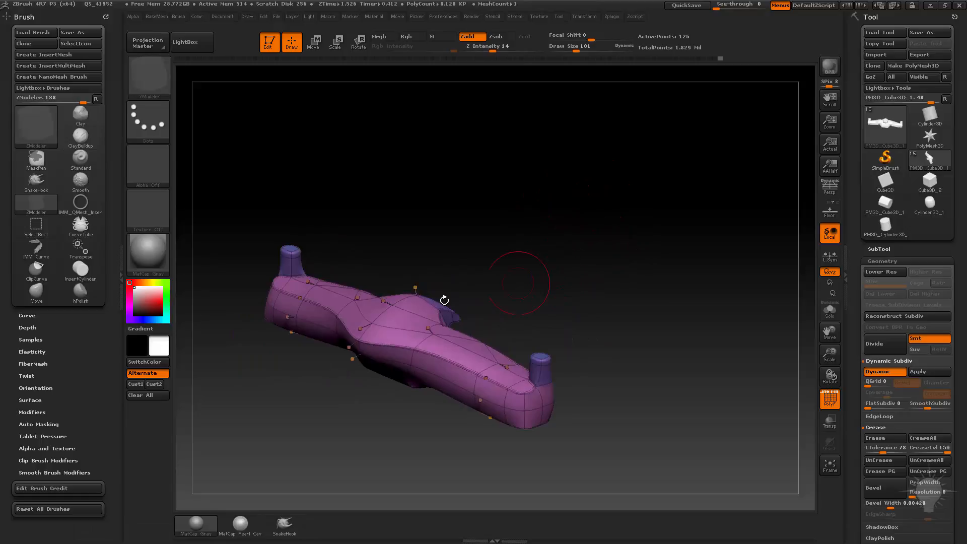
key("space")
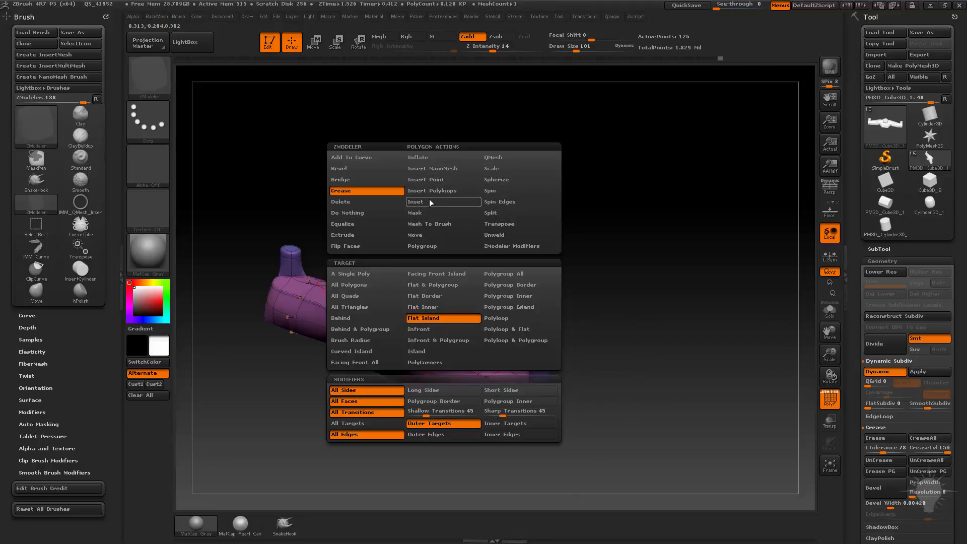
left_click_drag(589, 282, 548, 329)
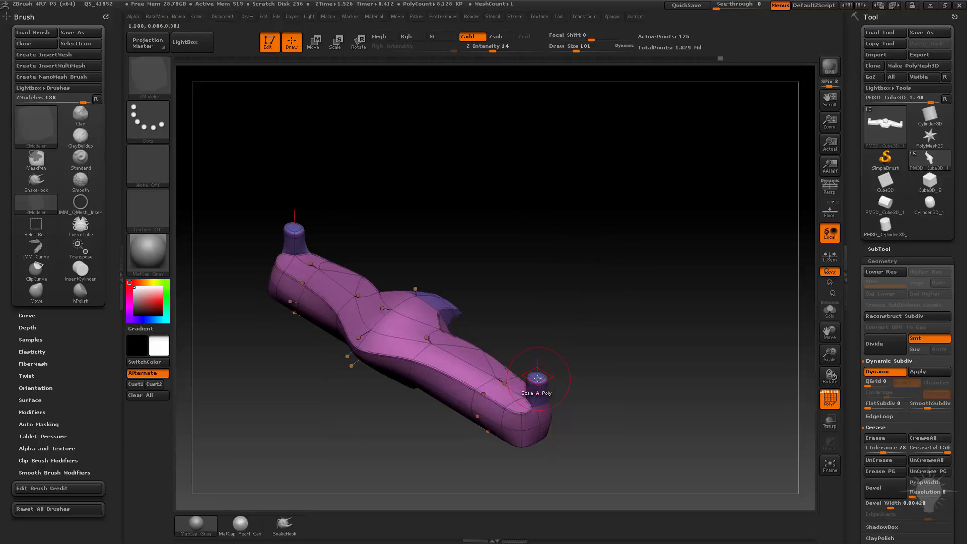
Step: Try enlarging the peg tops using the Scale action with the Flat Island target and Click Center, and undo the change
key("space")
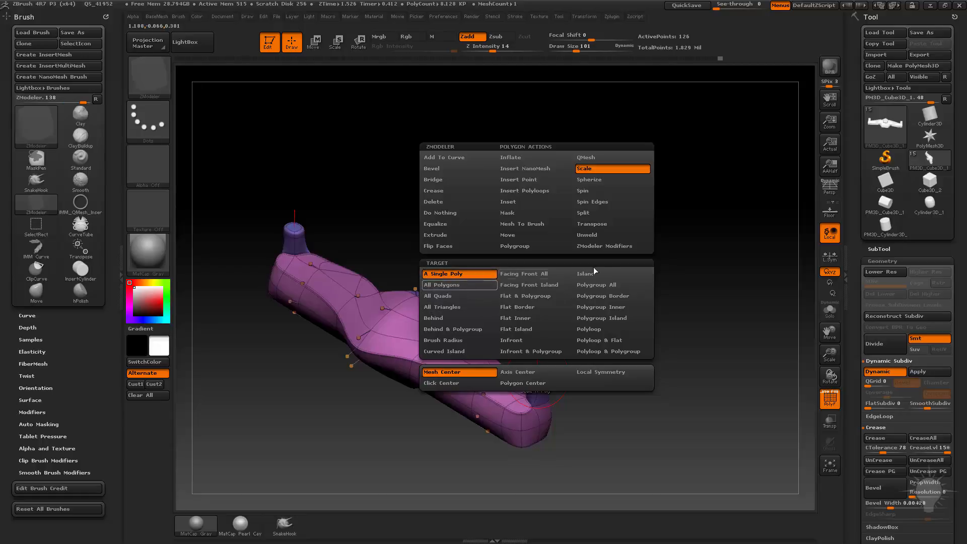
left_click(538, 328)
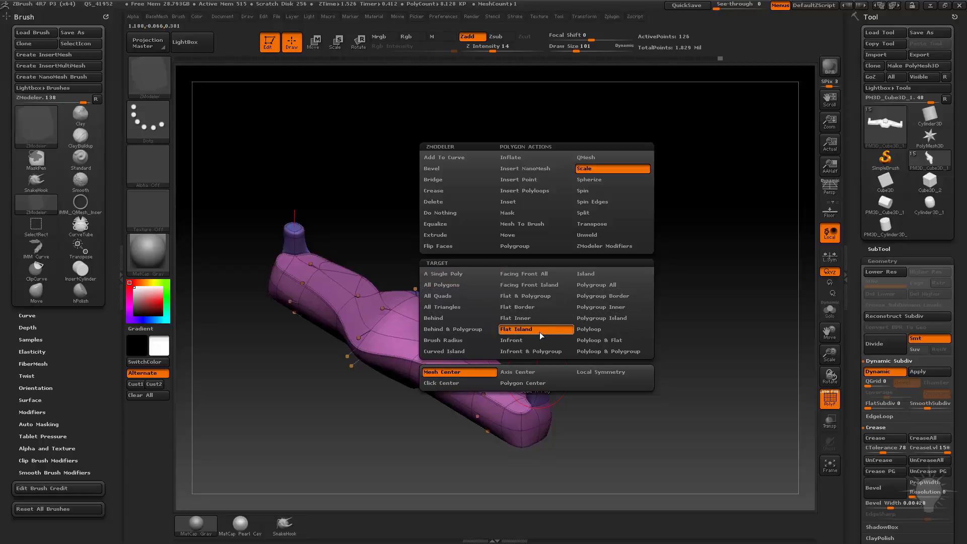
left_click(450, 387)
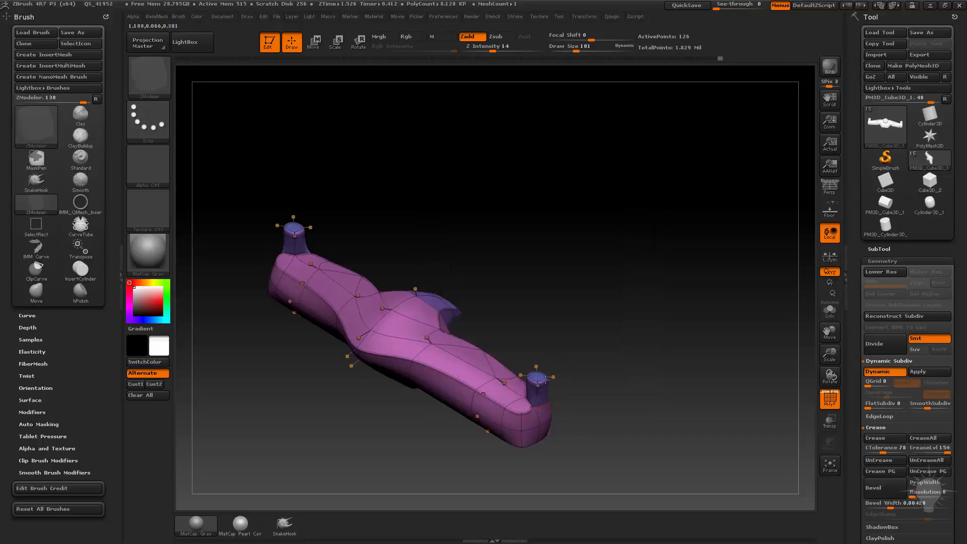
left_click_drag(546, 379, 617, 360)
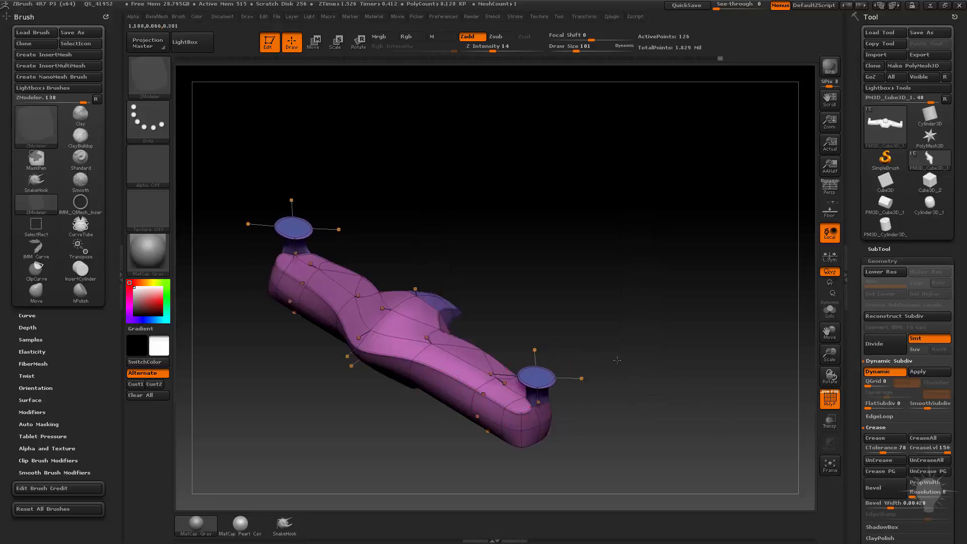
key("ctrl+z")
left_click_drag(641, 336, 652, 370)
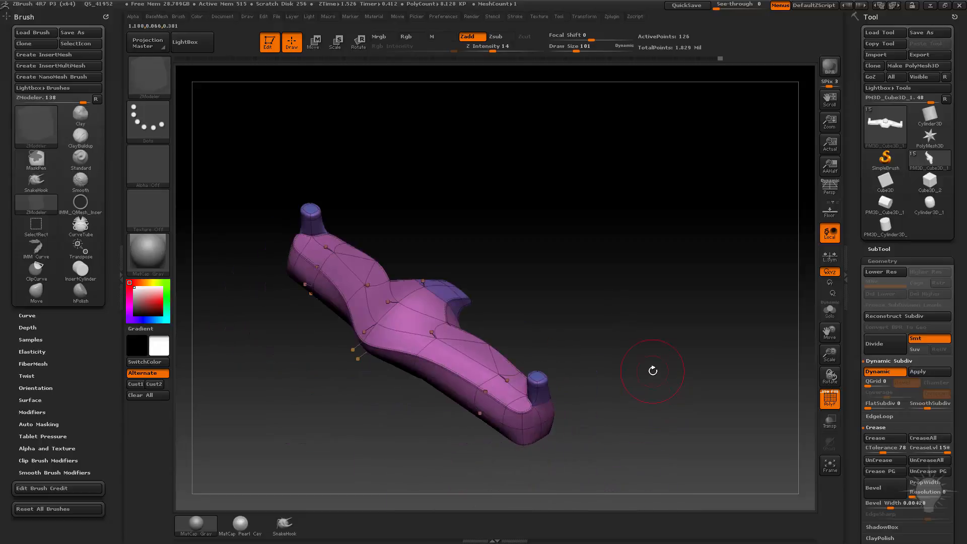
Step: Review the Scale action's target and centre options, and switch to the Standard brush
key("space")
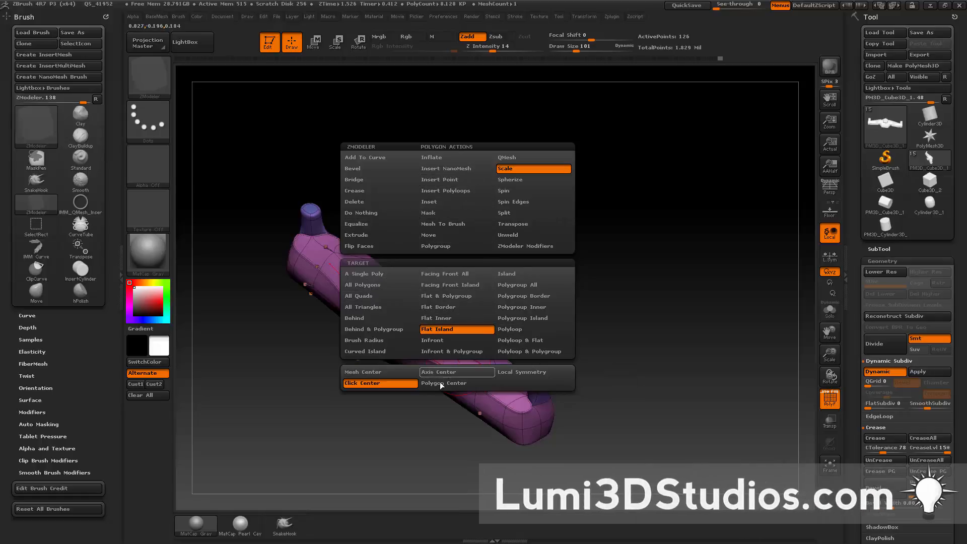
mouse_move(659, 300)
left_mouse_down()
mouse_move(606, 240)
mouse_move(613, 222)
mouse_move(472, 241)
left_mouse_up()
key("b")
key("s")
key("t")
key("s")
left_click_drag(453, 229, 351, 198)
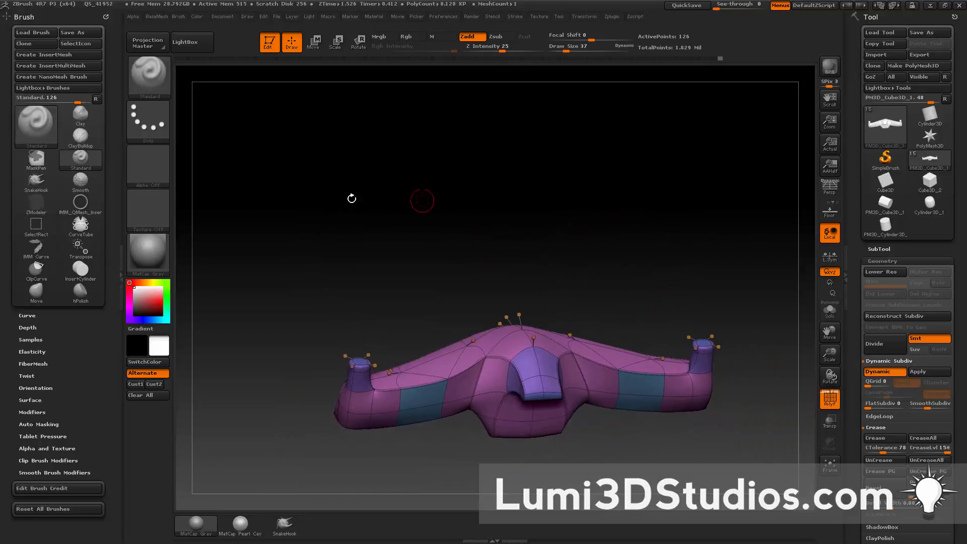